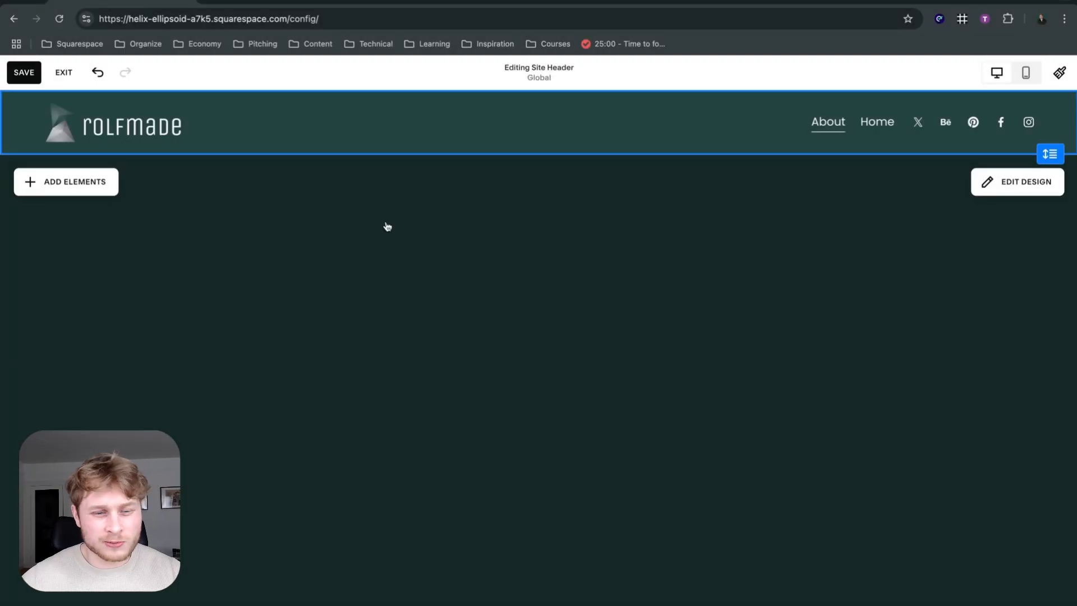
# Leave the site header editor and save the site changes.
pyautogui.click(419, 225)
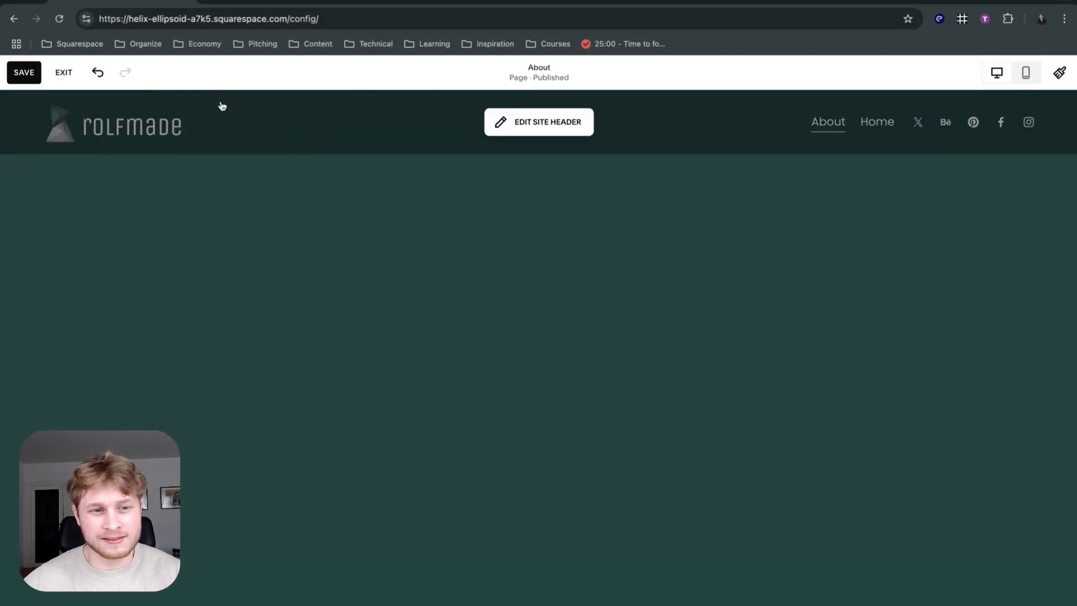
pyautogui.moveTo(334, 202)
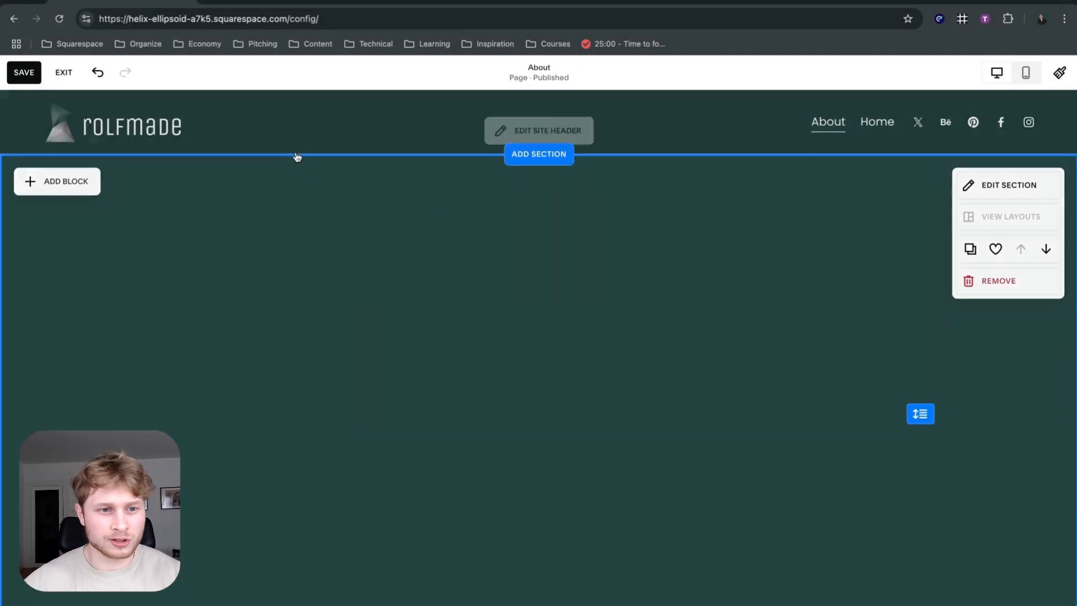
pyautogui.scroll(-2, 374, 235)
pyautogui.scroll(2, 373, 233)
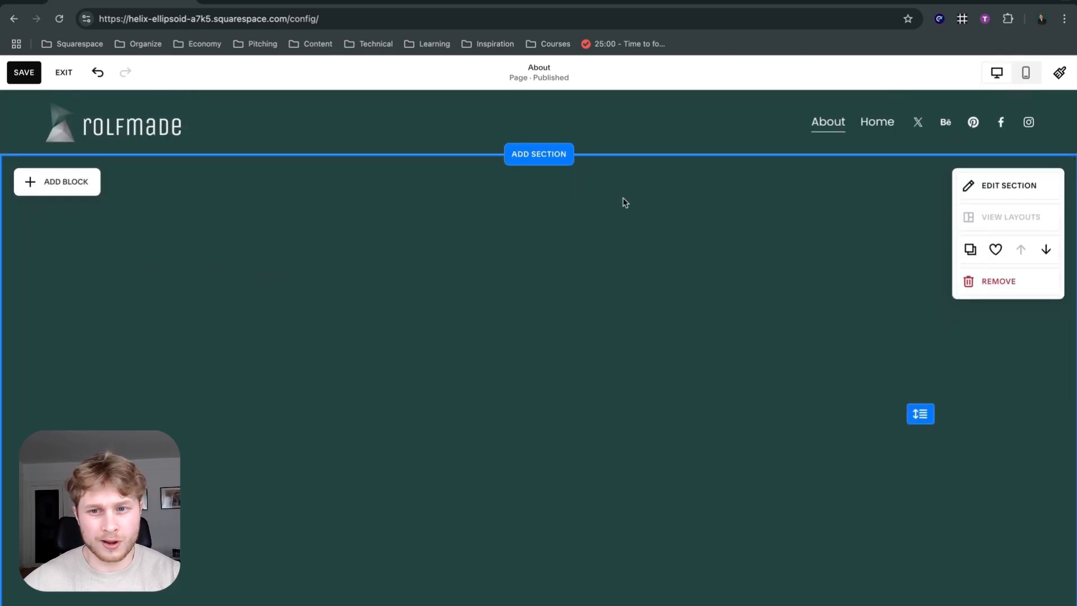
pyautogui.moveTo(212, 129)
pyautogui.moveTo(742, 168)
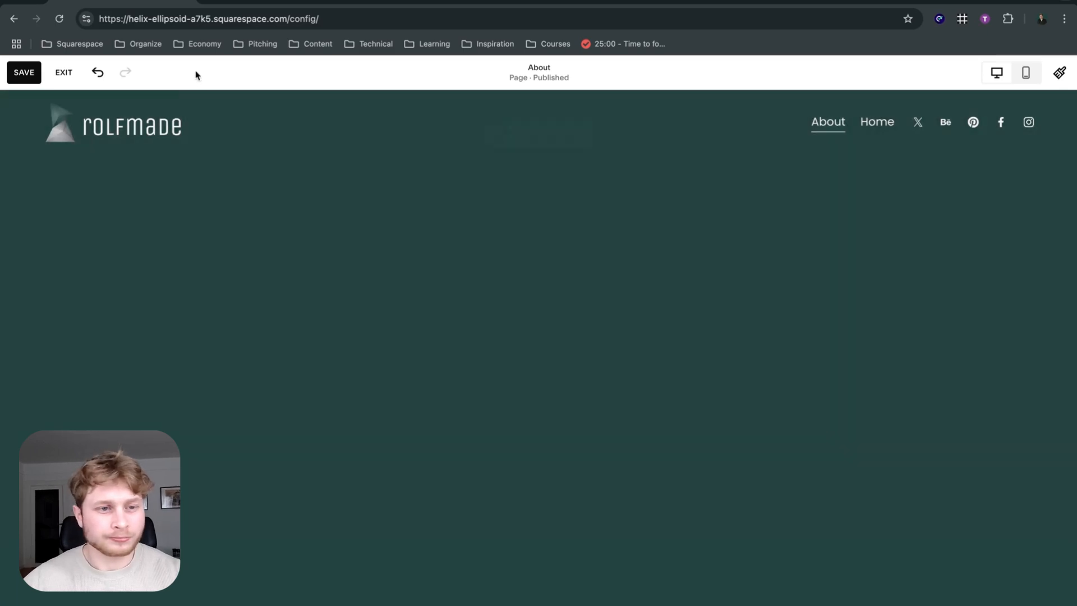
pyautogui.click(24, 73)
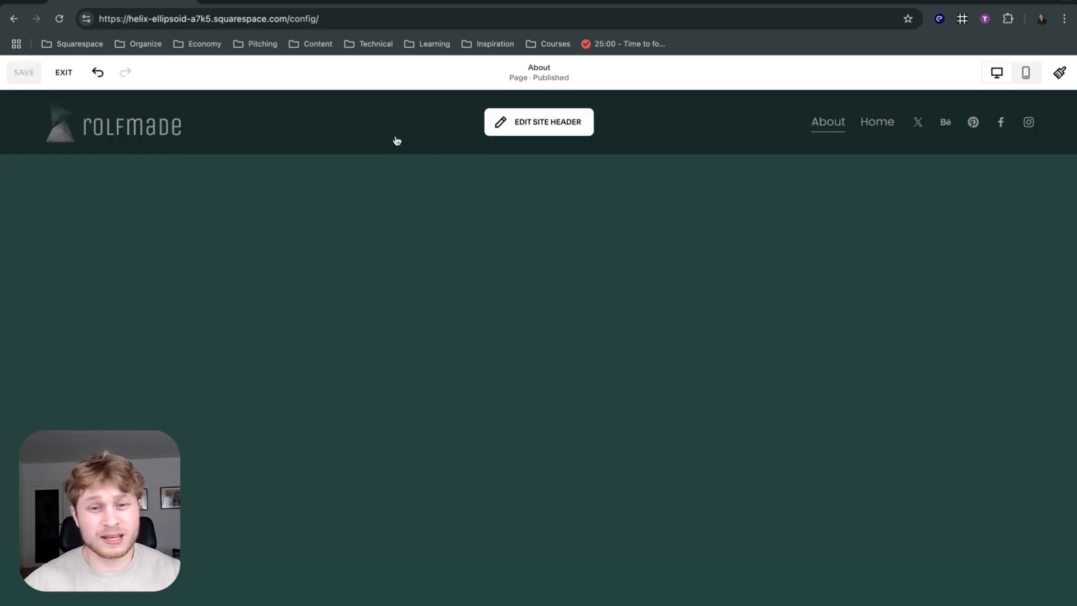
# Reopen the site header for editing, try a much taller height, and reduce it to a slim bar.
pyautogui.click(337, 124)
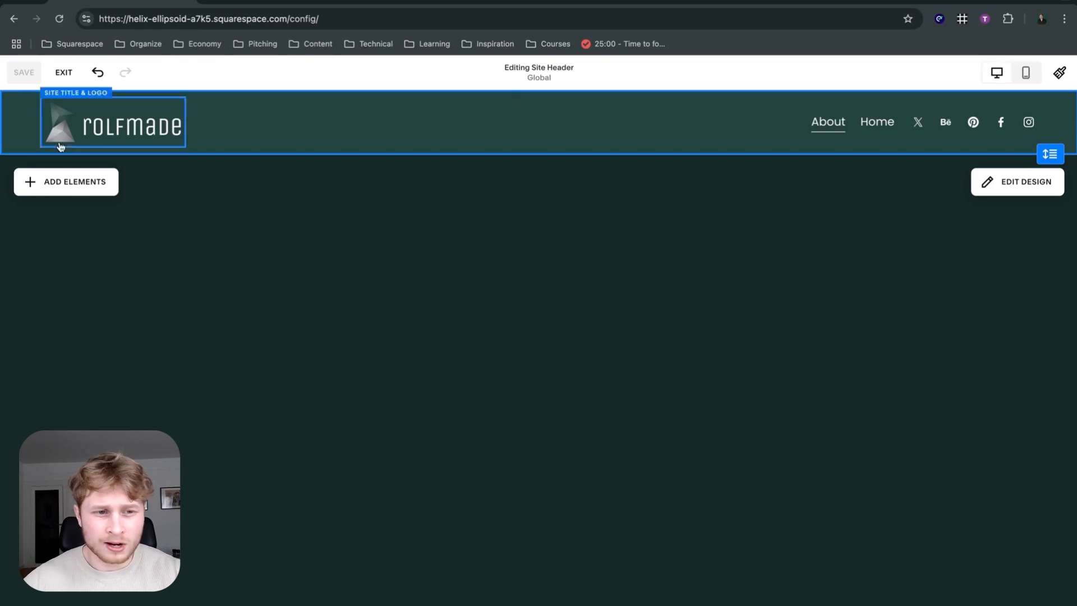
pyautogui.moveTo(1055, 145); pyautogui.dragTo(1054, 370)
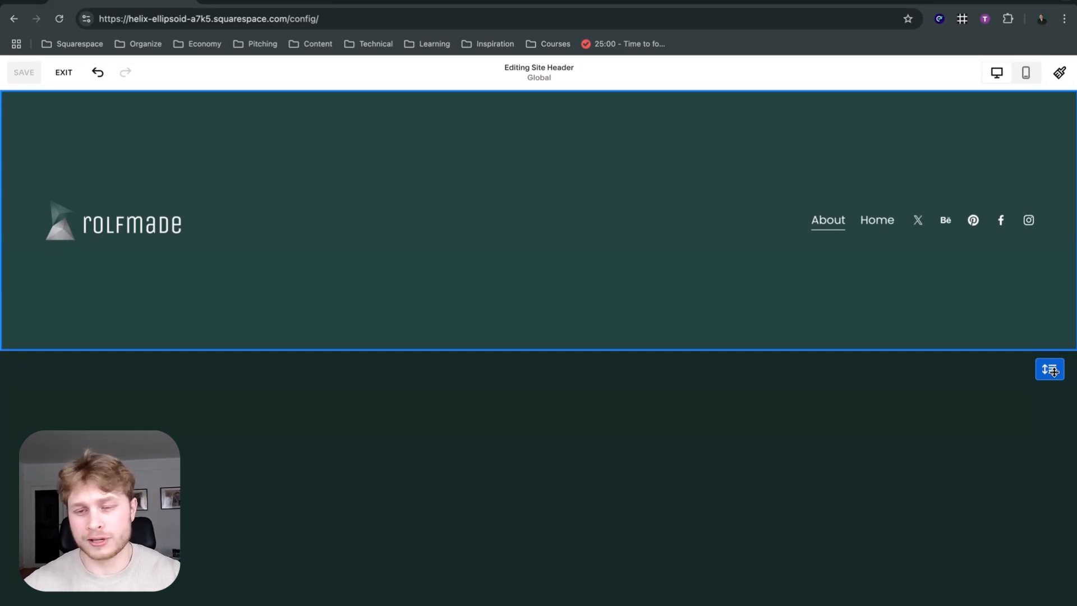
pyautogui.moveTo(1054, 371); pyautogui.dragTo(1069, 116)
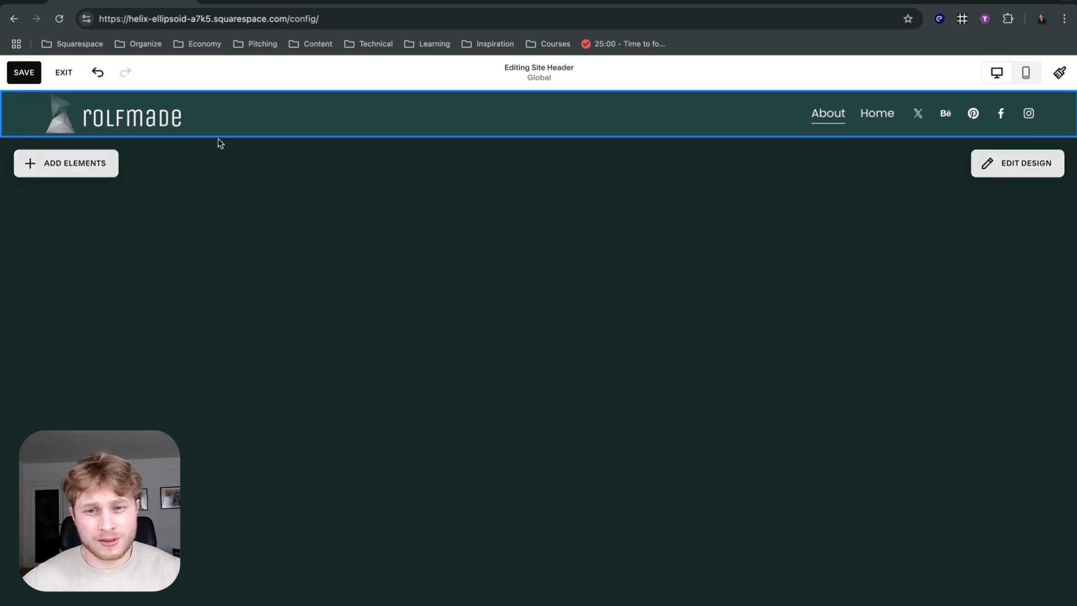
# Turn the header's social links off and on again, and add the Button and Cart elements.
pyautogui.click(66, 162)
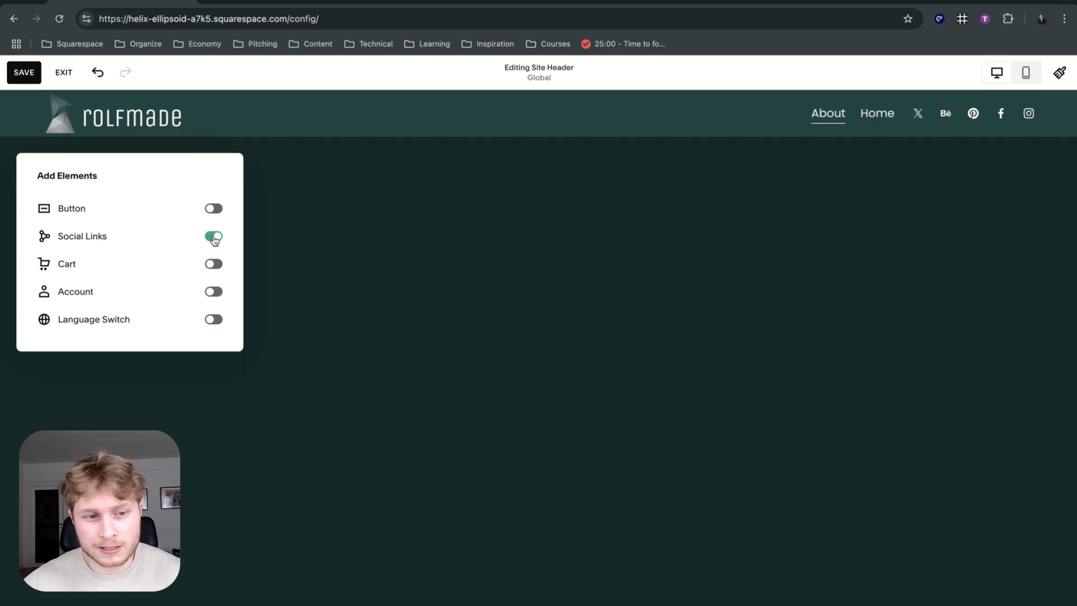
pyautogui.click(214, 238)
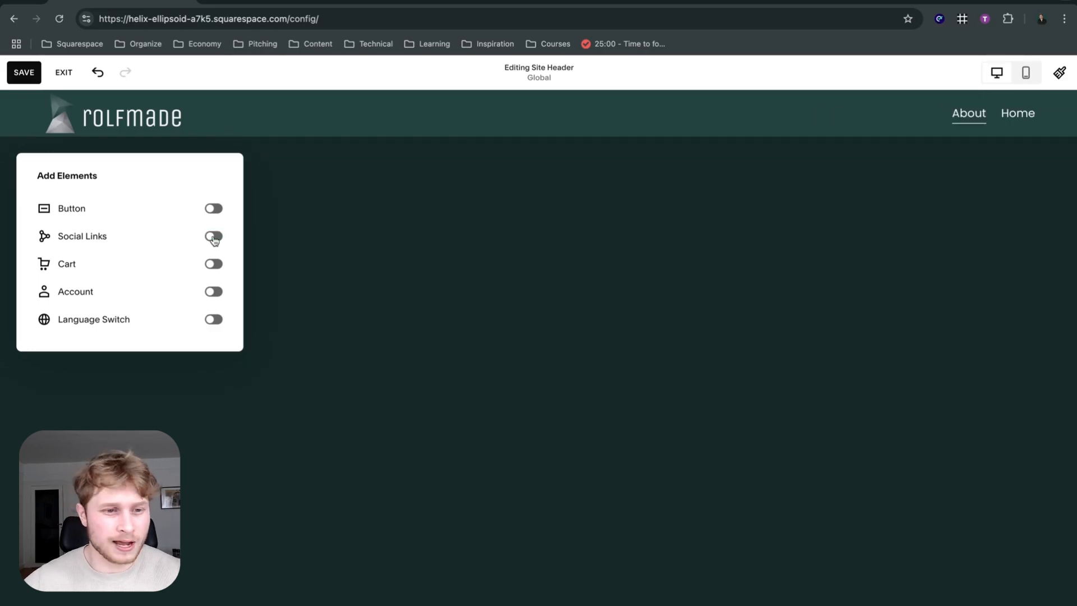
pyautogui.click(214, 238)
pyautogui.click(213, 209)
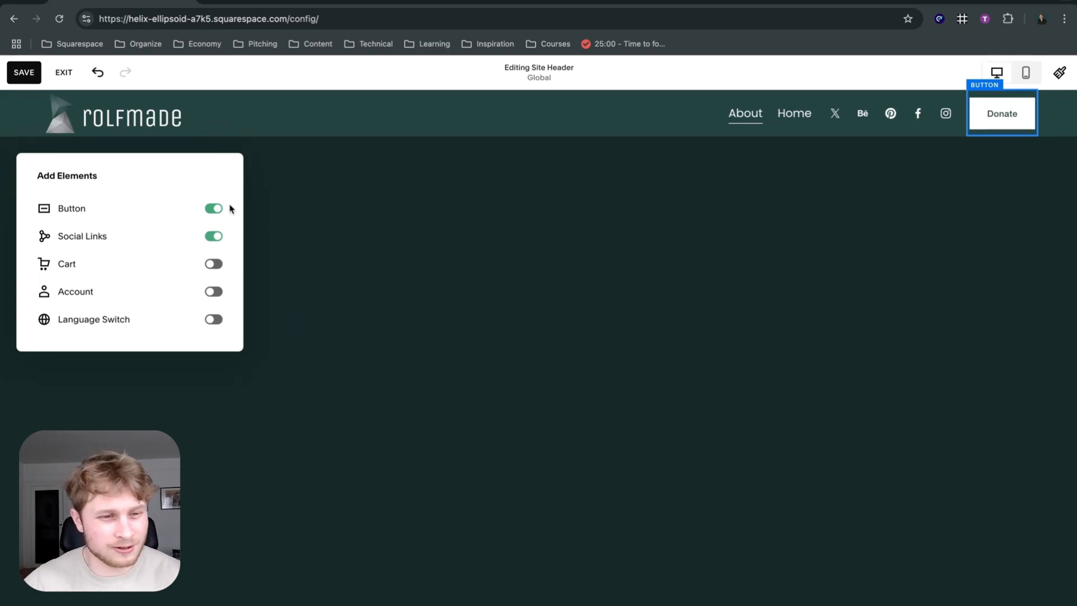
pyautogui.click(211, 267)
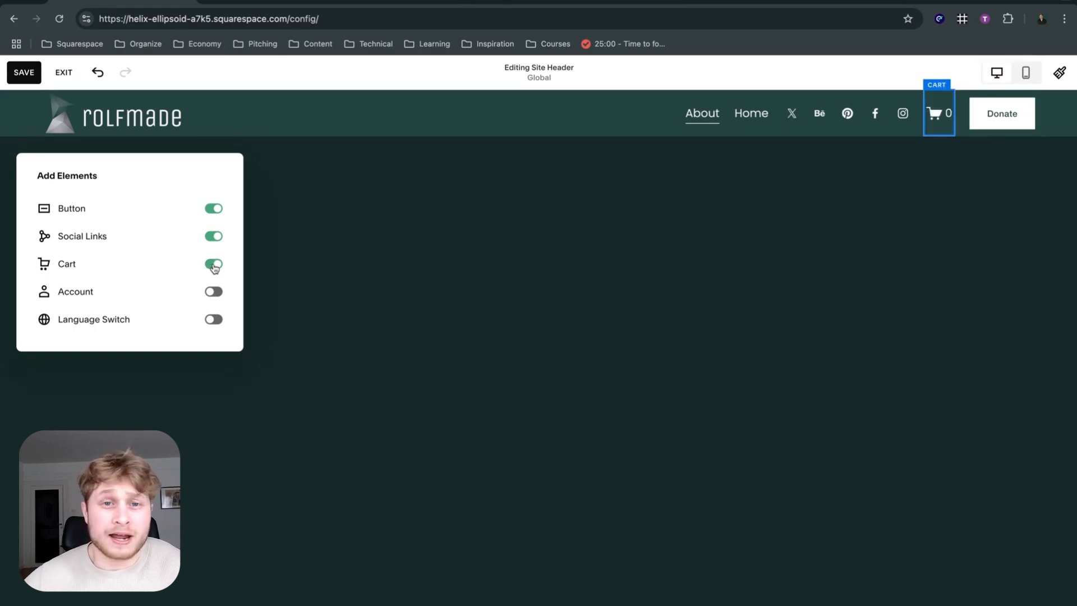
# Remove the social links, button and cart elements from the header.
pyautogui.click(213, 236)
pyautogui.click(213, 209)
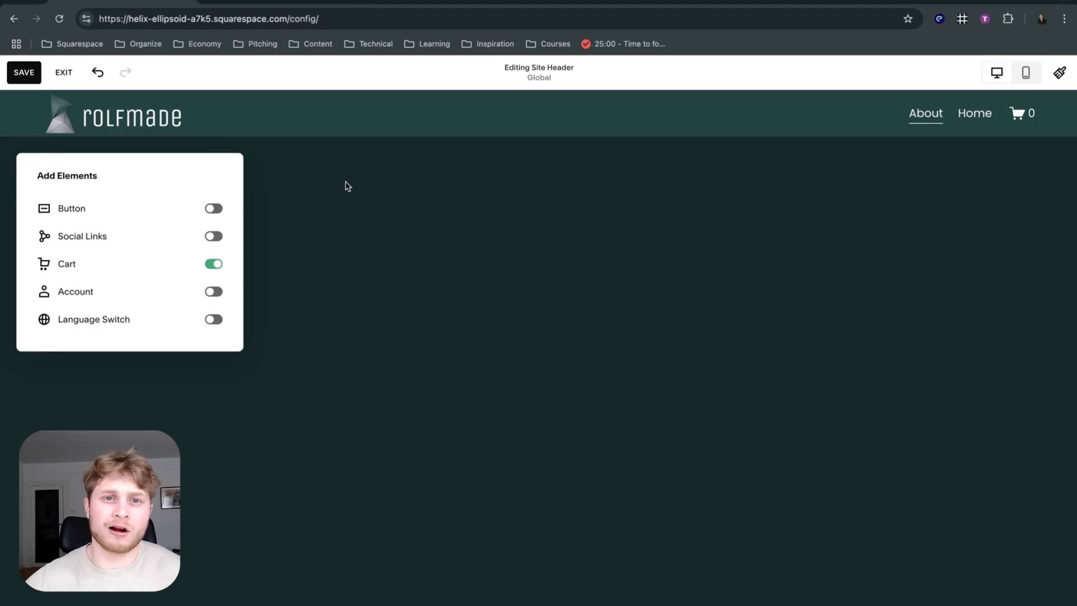
pyautogui.click(213, 264)
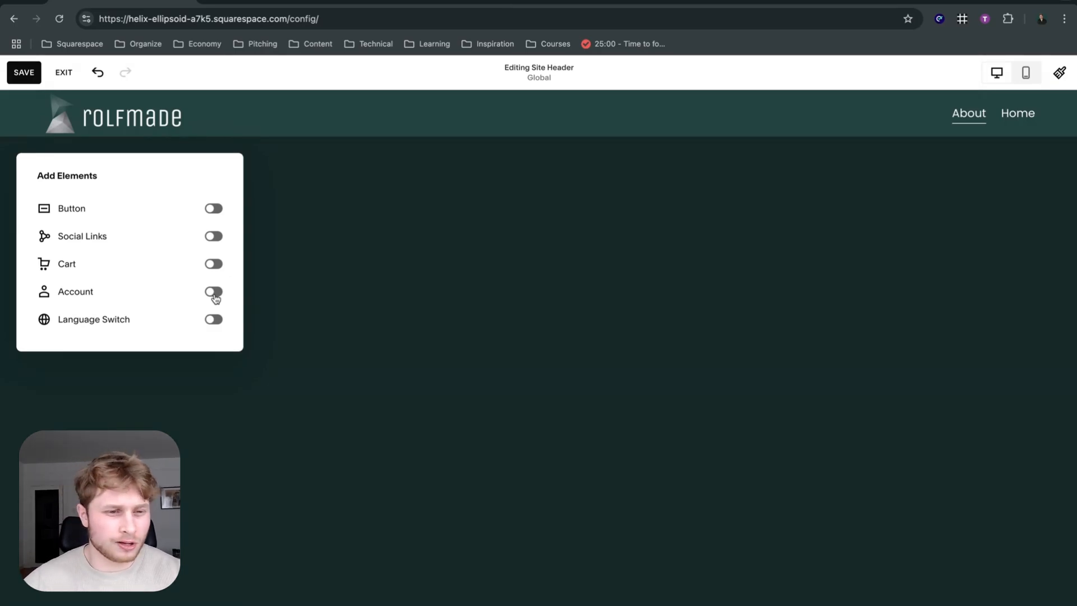
# Turn the header's Account element on and off again, and try to enable the Language Switch.
pyautogui.click(214, 293)
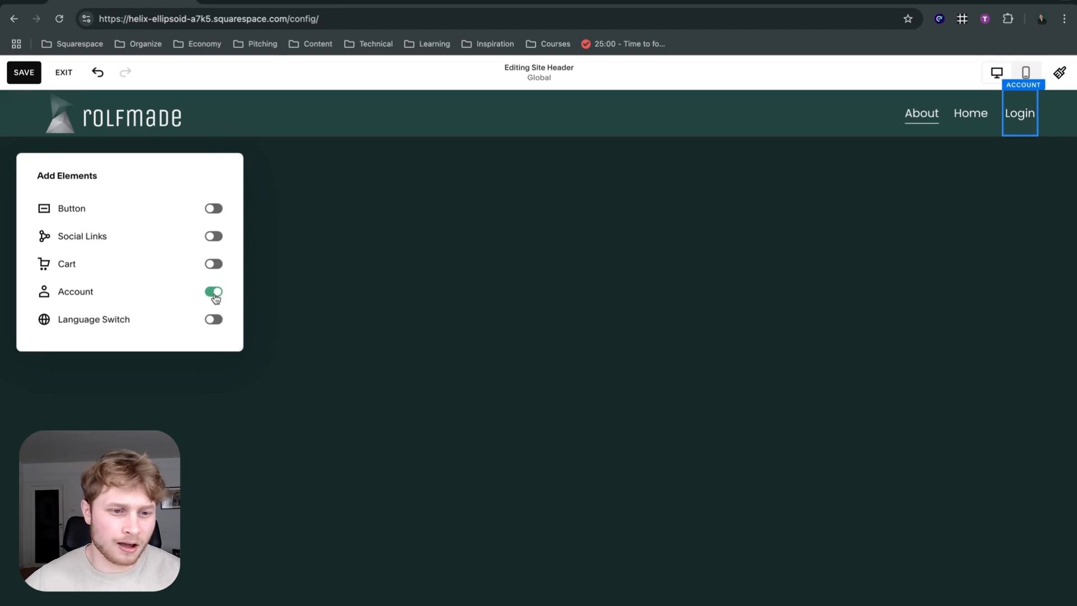
pyautogui.click(215, 295)
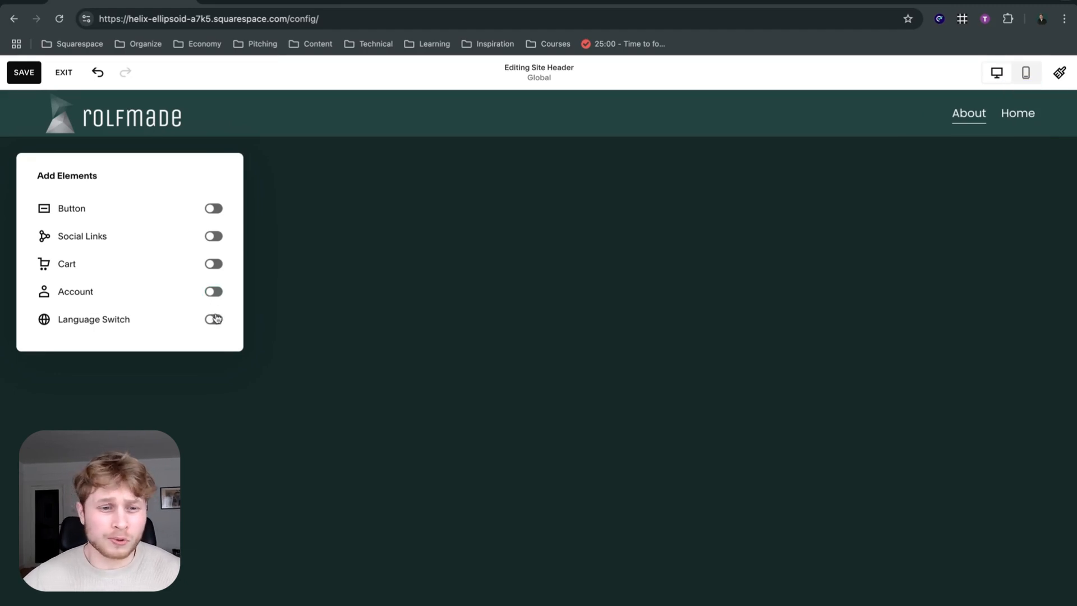
pyautogui.click(215, 319)
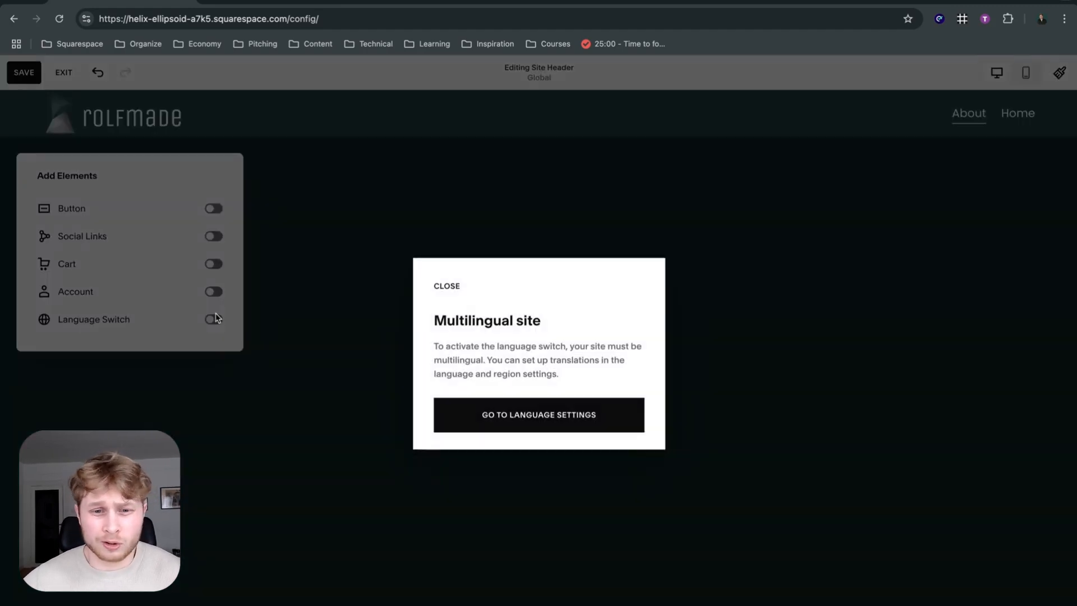
pyautogui.click(333, 290)
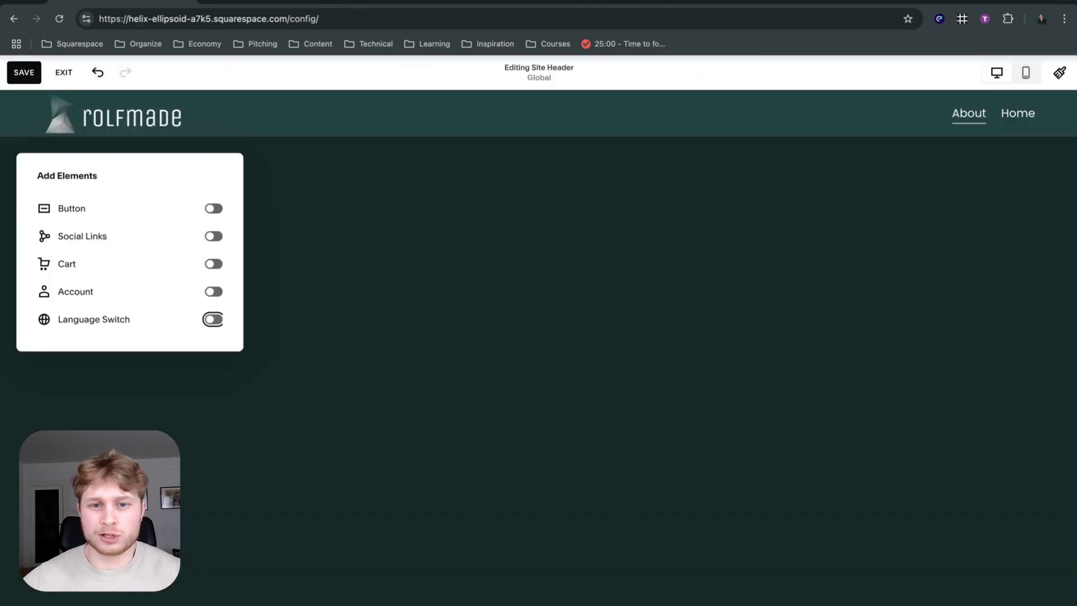
pyautogui.hotkey('ctrl', 't')
pyautogui.write('rol')
pyautogui.press('Return')
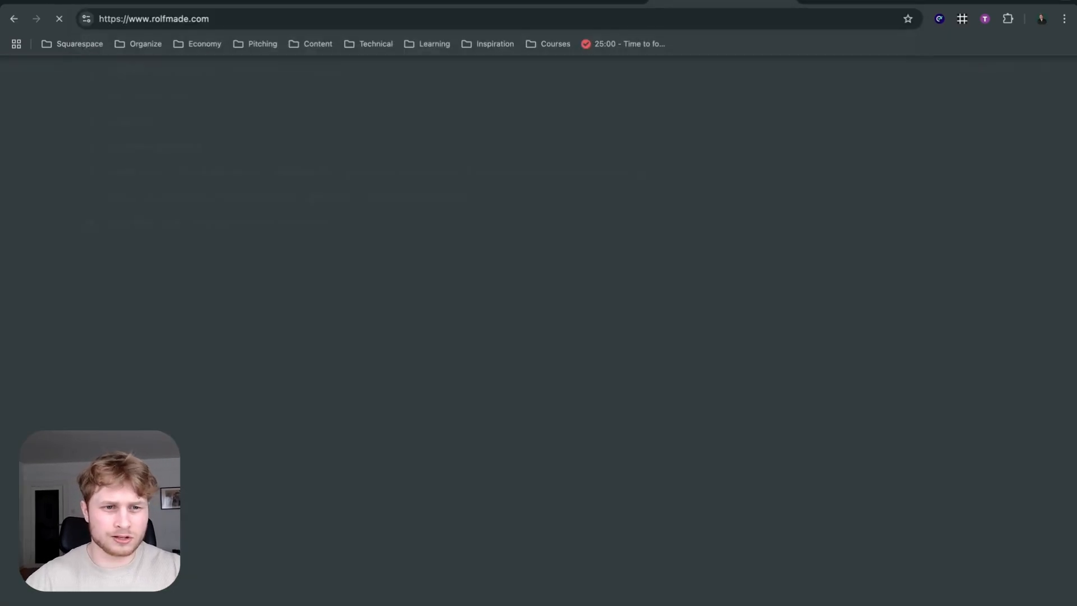
pyautogui.click(858, 112)
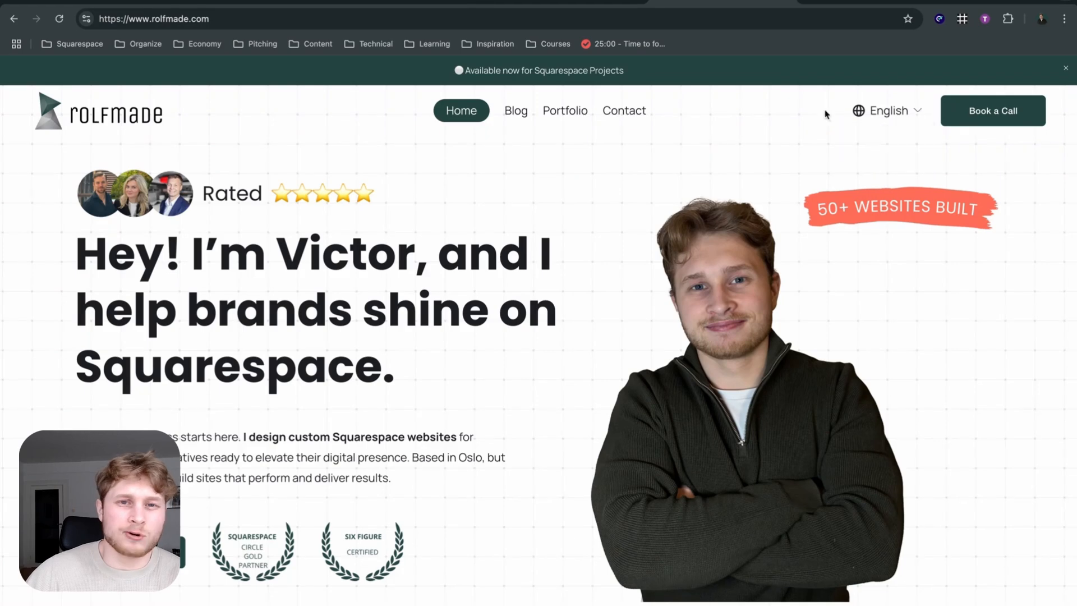
pyautogui.click(870, 138)
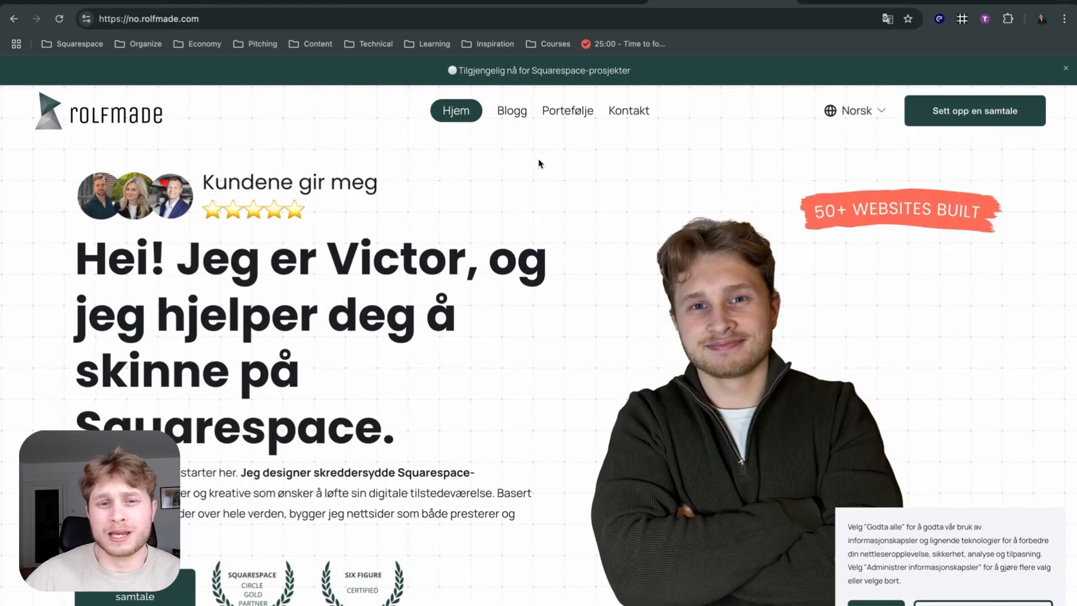
# Return to the Squarespace header editor and enable the Button and Social Links elements.
pyautogui.click(126, 2)
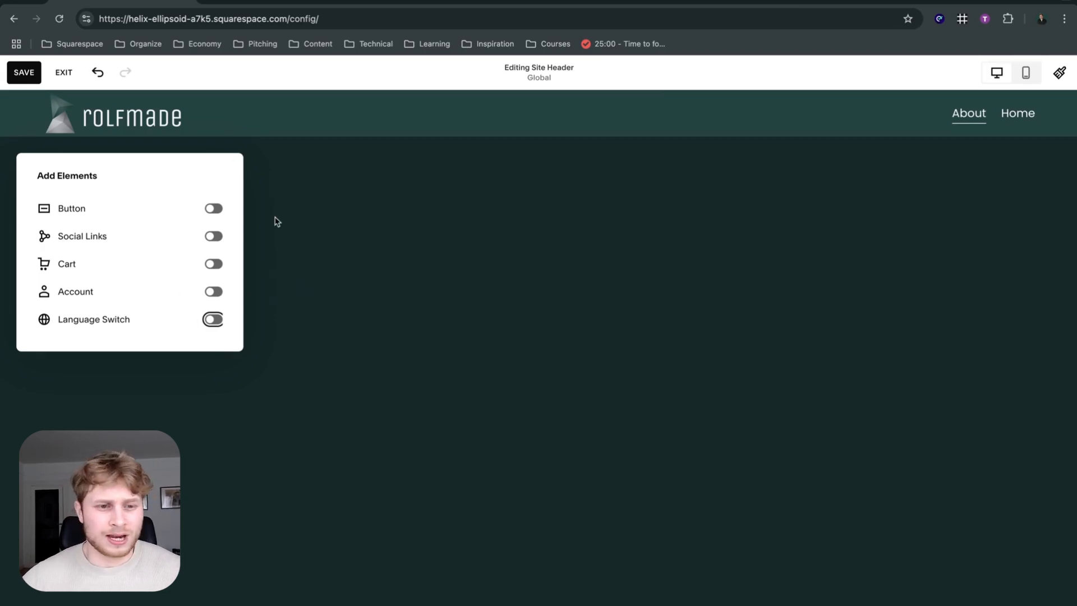
pyautogui.click(215, 210)
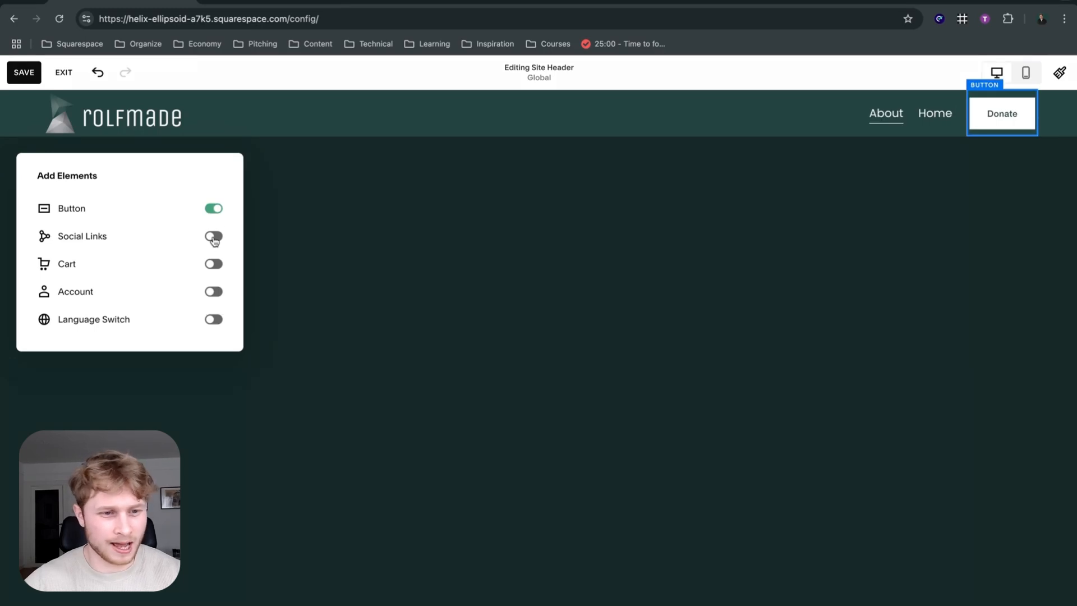
pyautogui.click(214, 238)
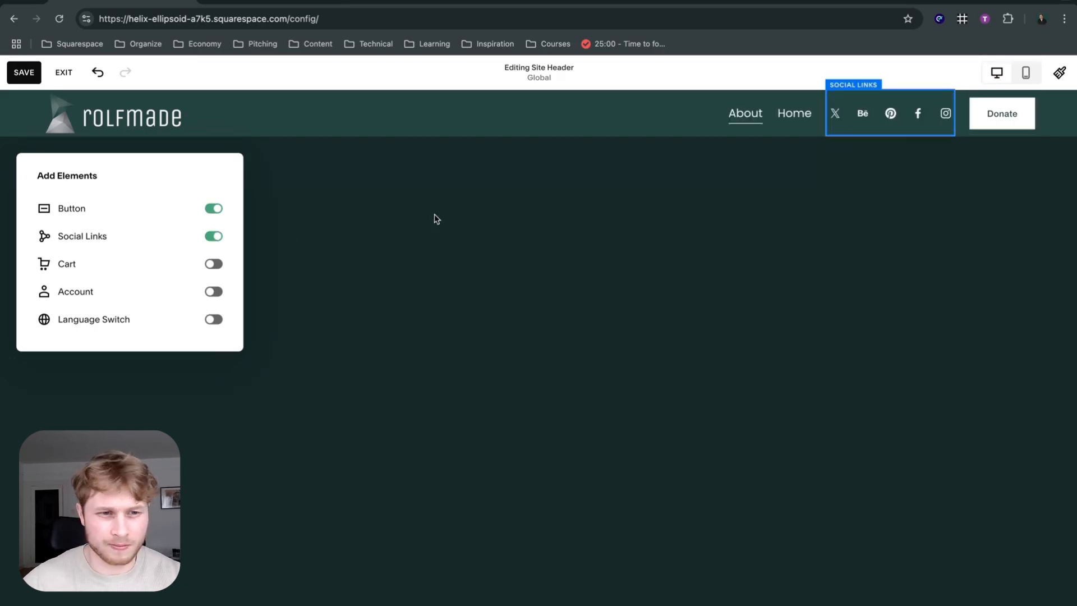
pyautogui.click(347, 198)
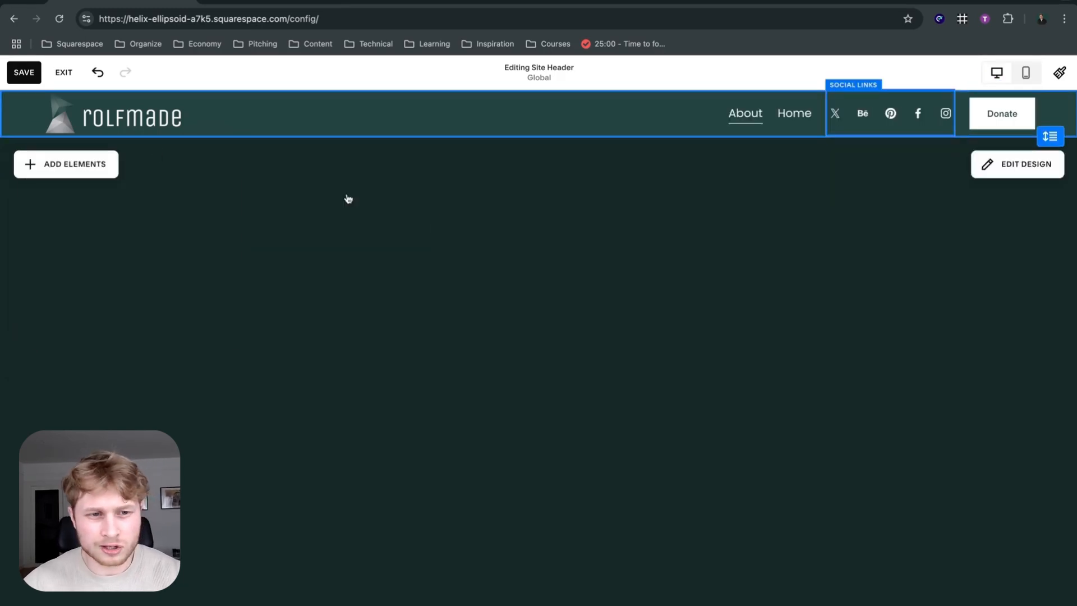
# Examine the content and design settings of the header's social links.
pyautogui.click(926, 118)
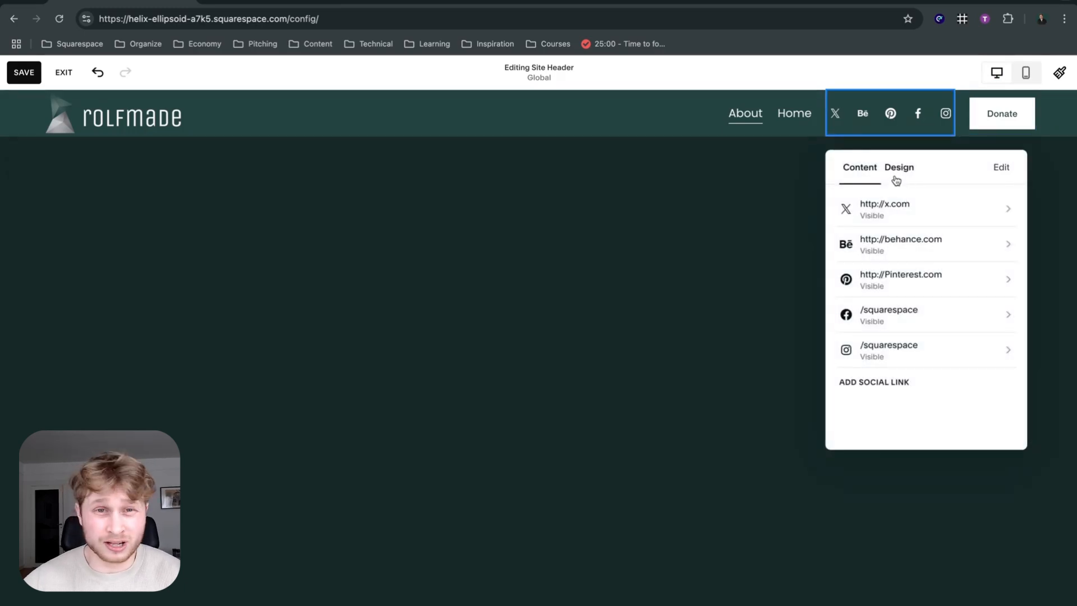
pyautogui.click(897, 171)
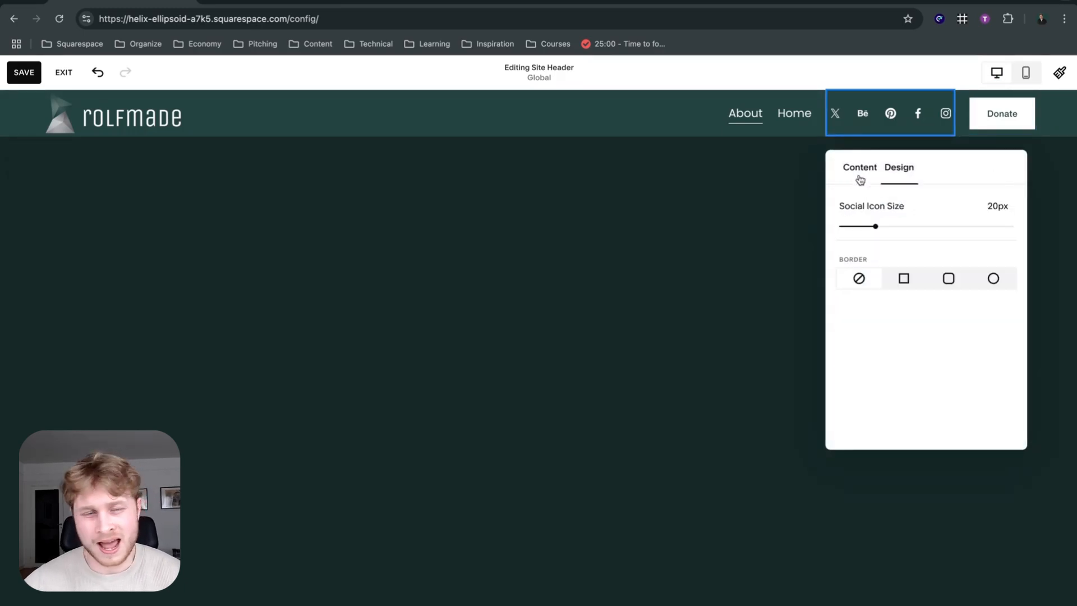
pyautogui.click(705, 226)
# Examine the Donate button's content settings and the header's overall design options.
pyautogui.click(1011, 109)
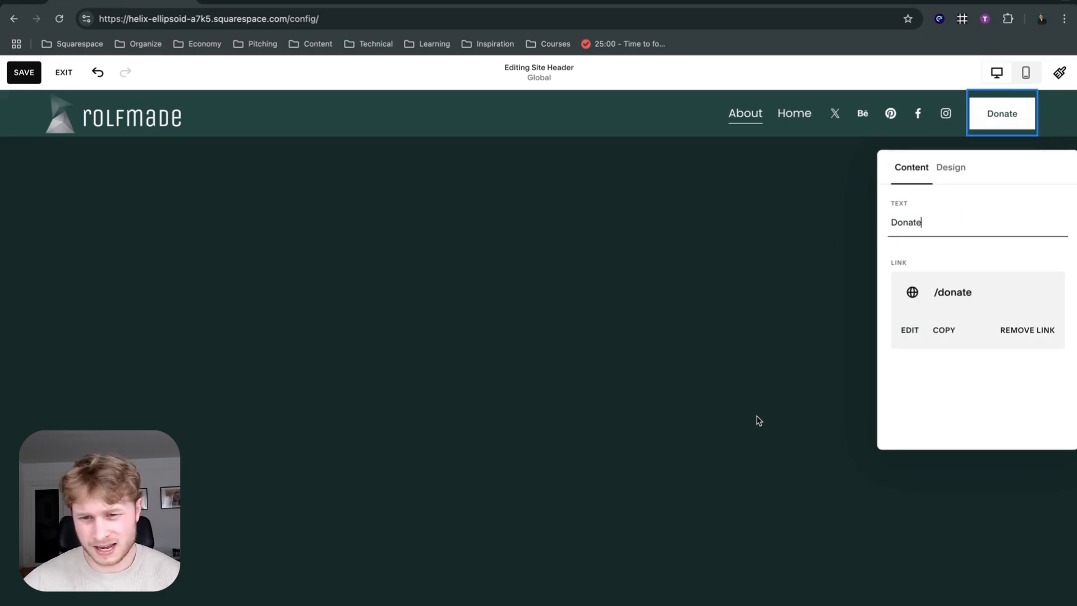
pyautogui.click(802, 364)
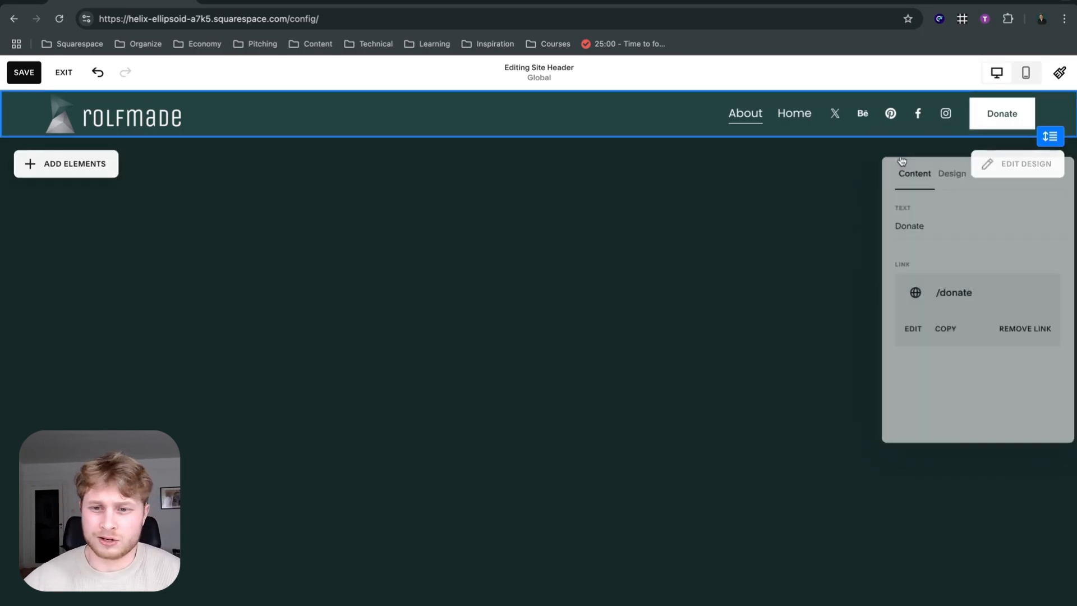
pyautogui.click(1026, 166)
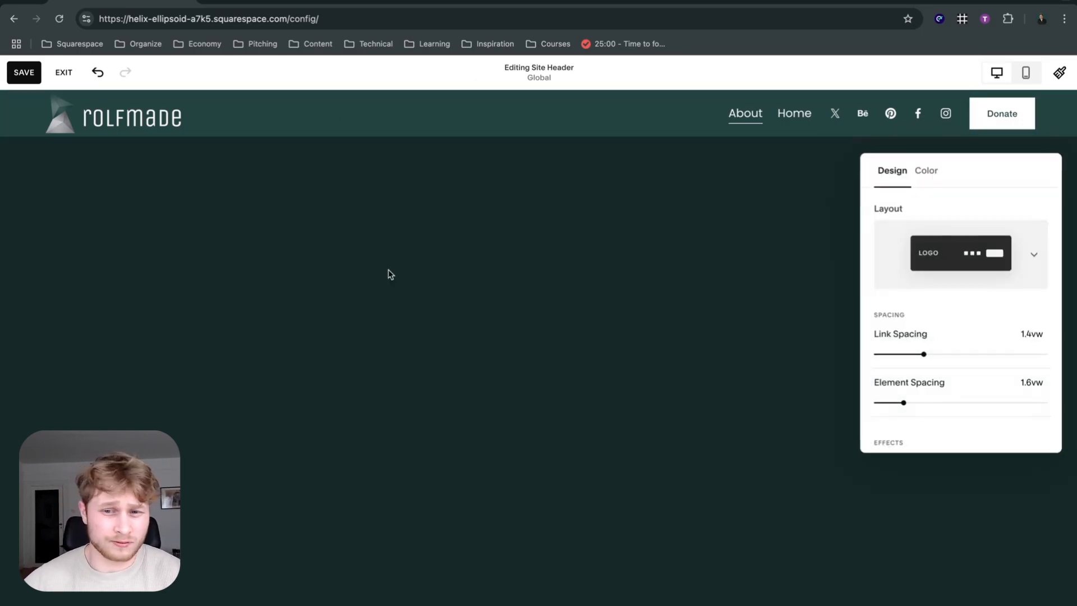
pyautogui.click(713, 135)
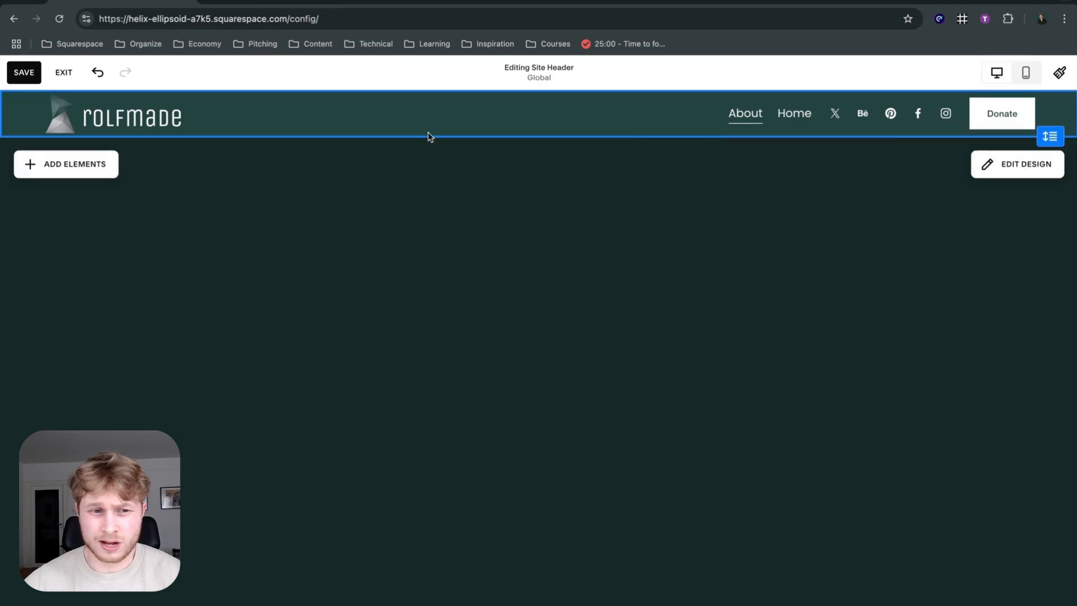
# Add the Cart and Account elements to the header.
pyautogui.click(95, 171)
pyautogui.click(211, 266)
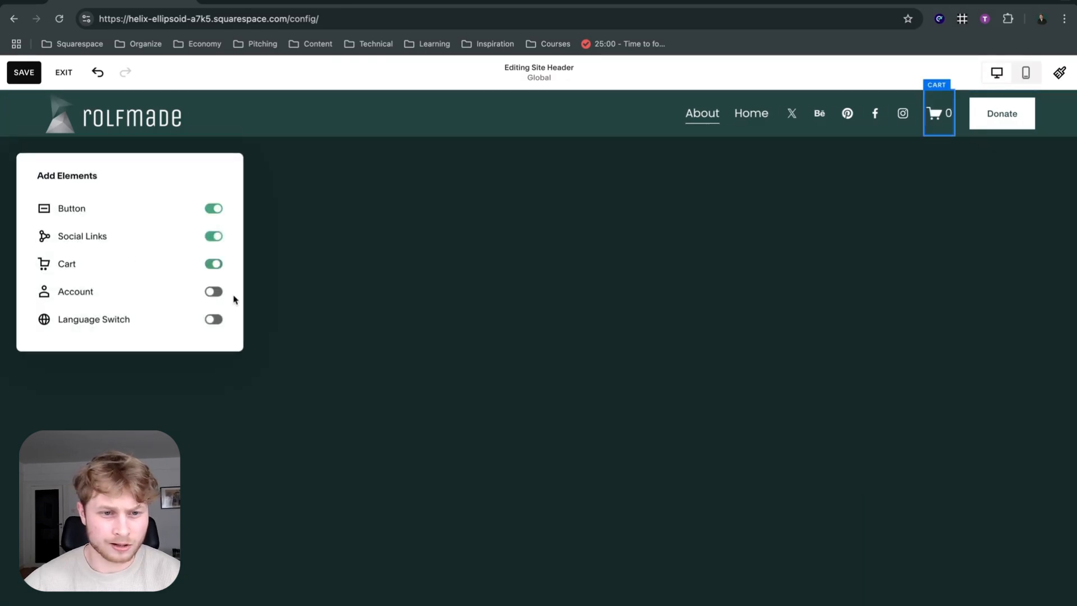
pyautogui.click(213, 291)
pyautogui.click(645, 221)
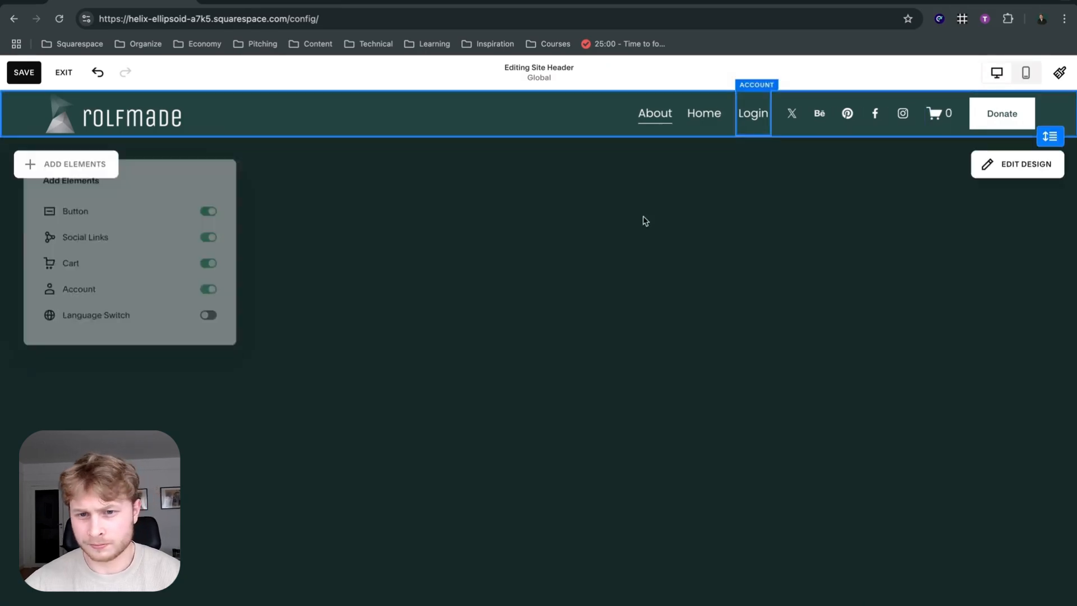
# Delete the Account login element from the header and open the cart's design settings.
pyautogui.click(752, 112)
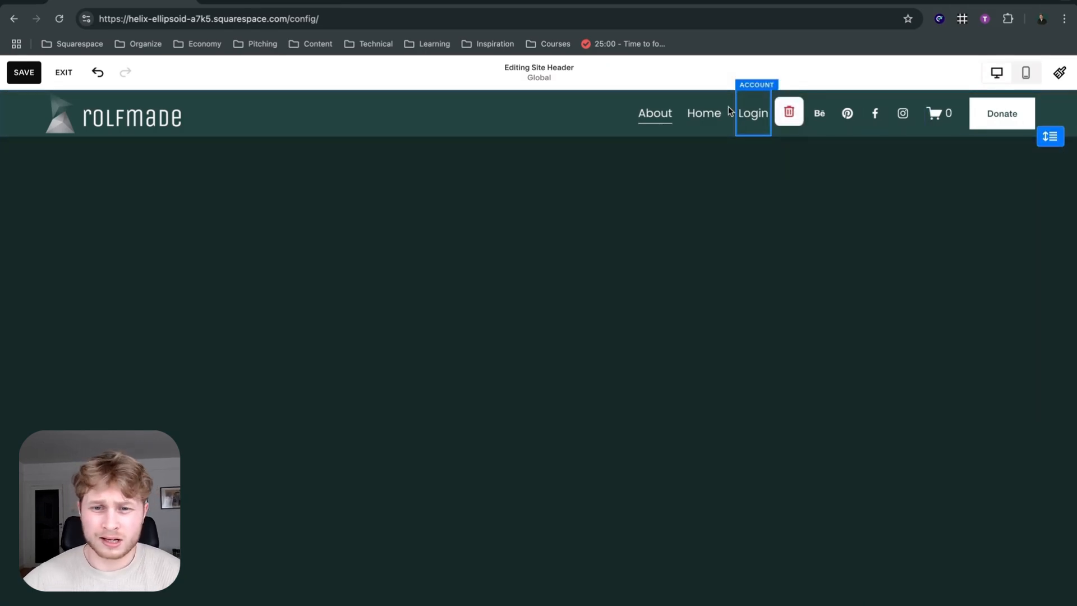
pyautogui.click(789, 111)
pyautogui.click(955, 122)
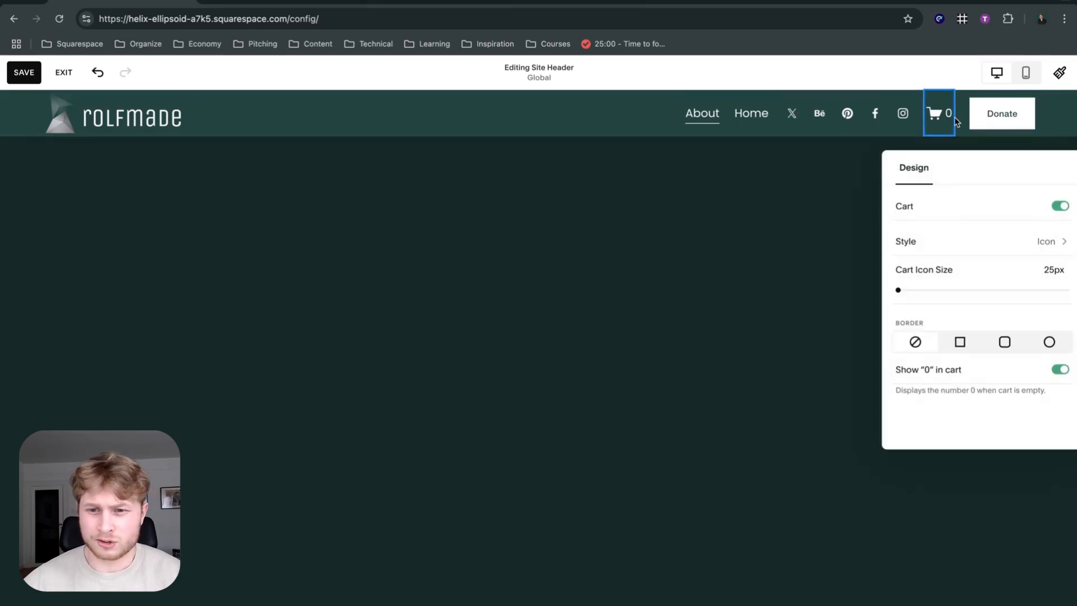
# Change the cart icon to the filled shopping bag with the recycling mark, try the text style, and return to the icon style.
pyautogui.click(1003, 254)
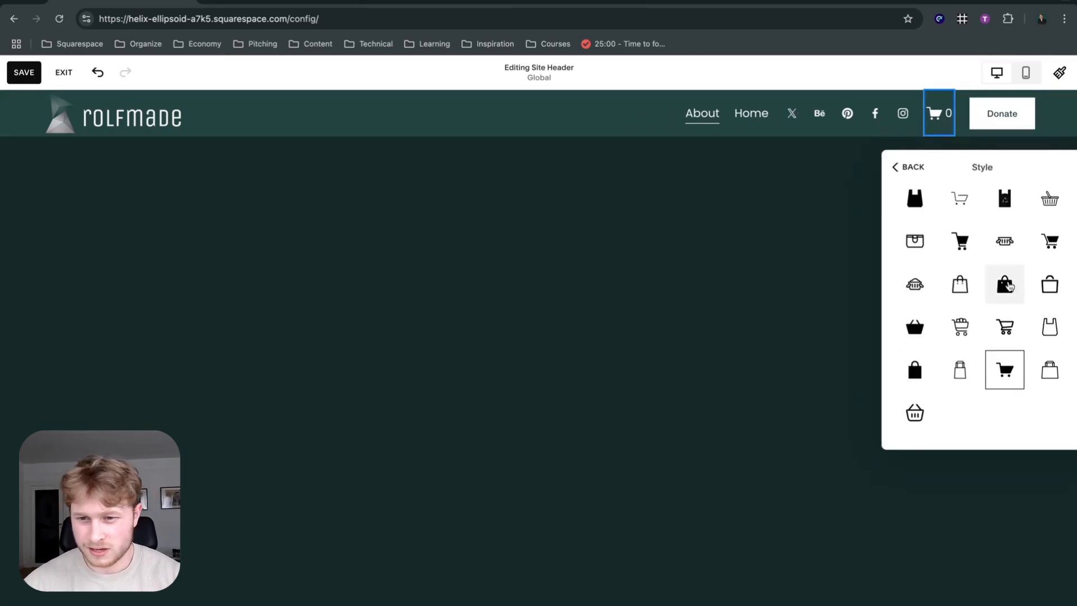
pyautogui.click(1004, 198)
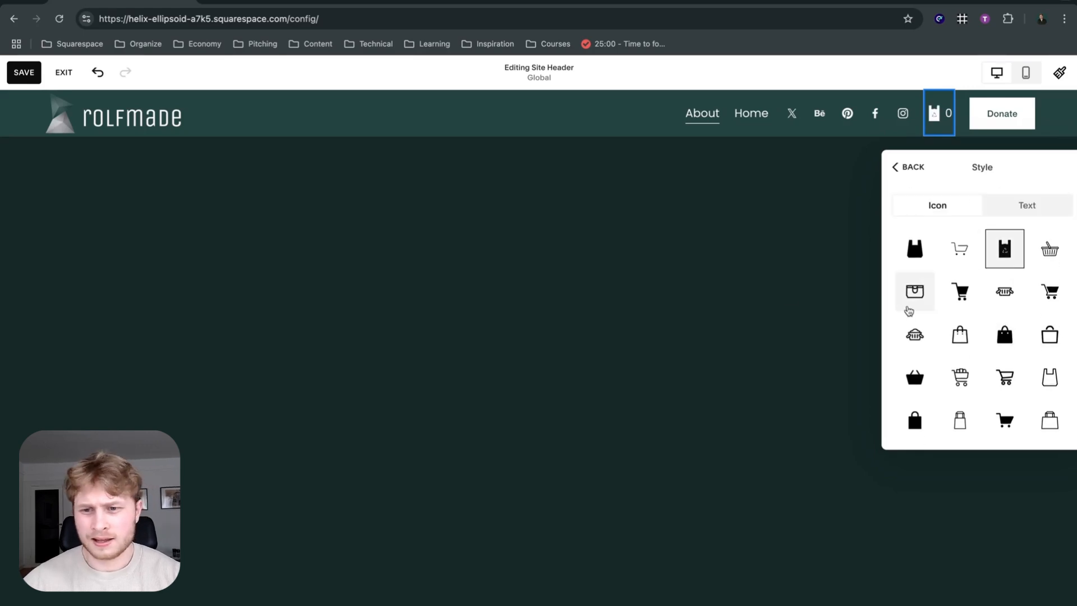
pyautogui.click(1013, 211)
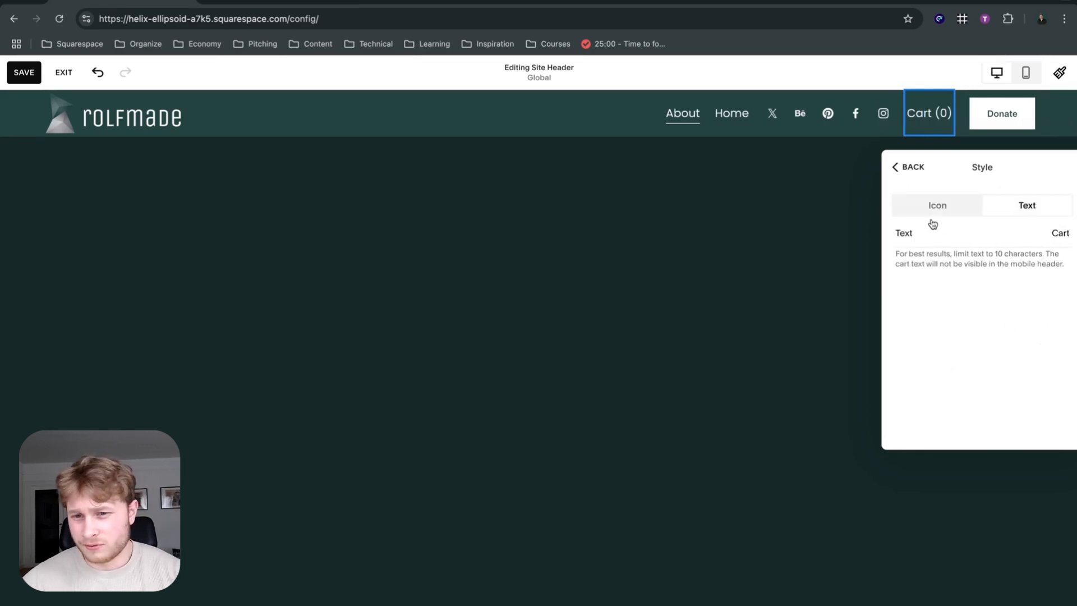
pyautogui.click(928, 203)
pyautogui.click(914, 171)
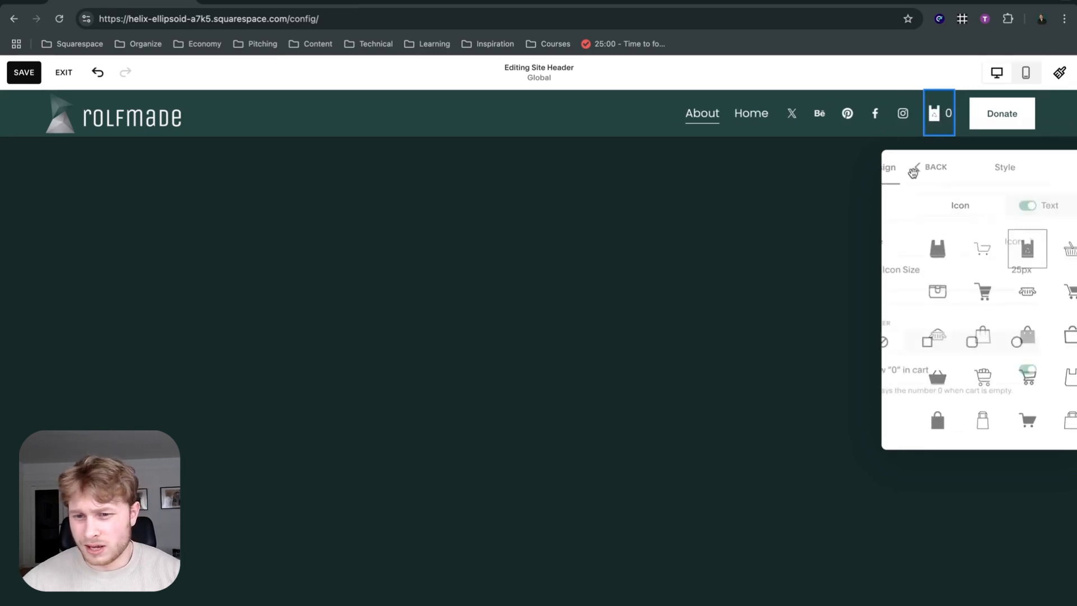
pyautogui.moveTo(906, 288); pyautogui.dragTo(861, 283)
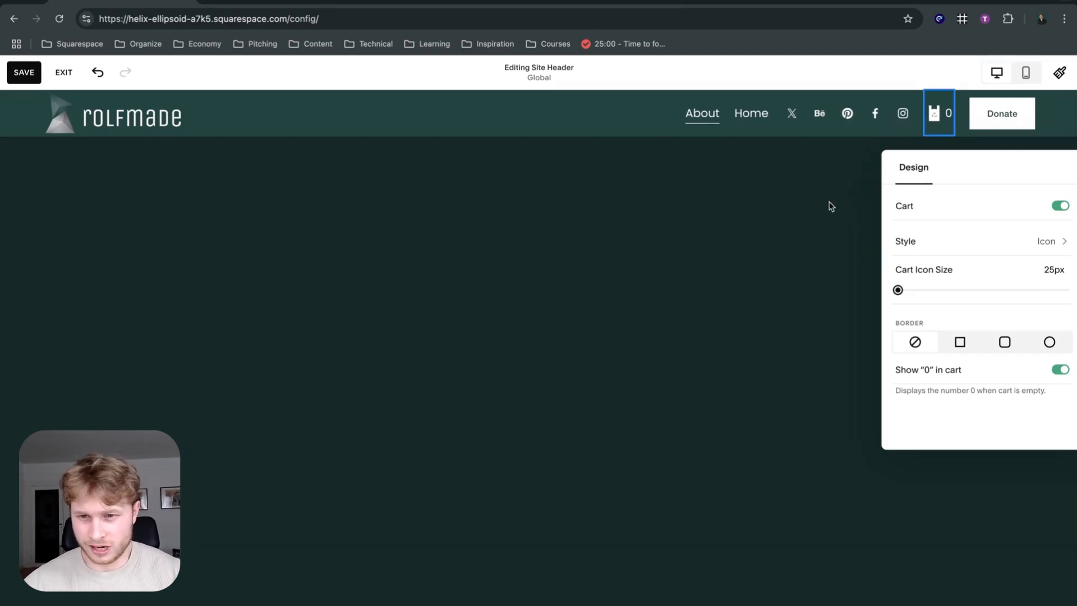
# Remove the Cart element from the site header.
pyautogui.click(793, 230)
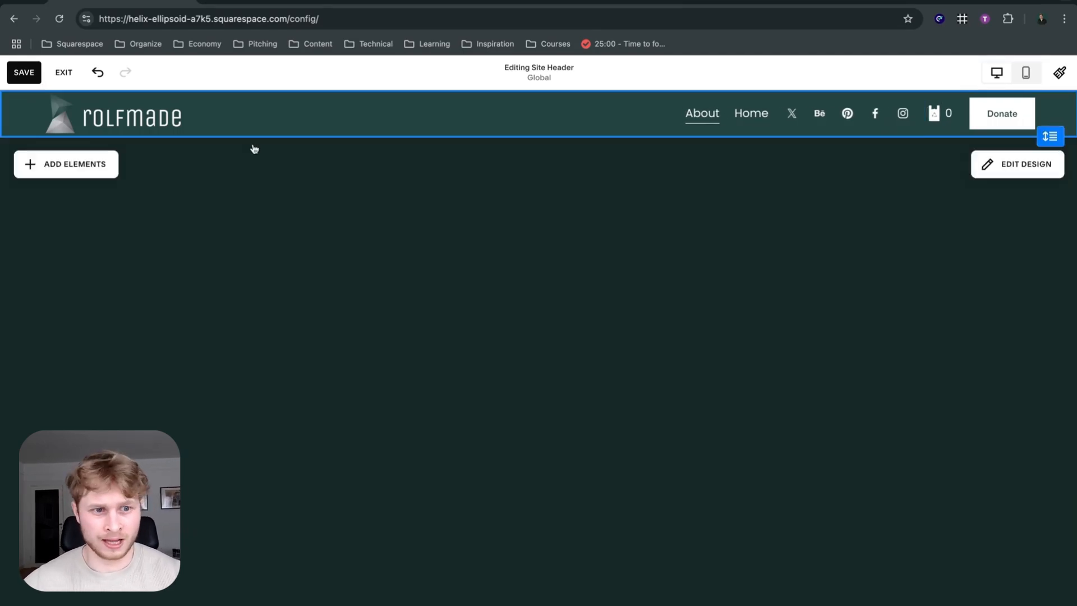
pyautogui.click(101, 163)
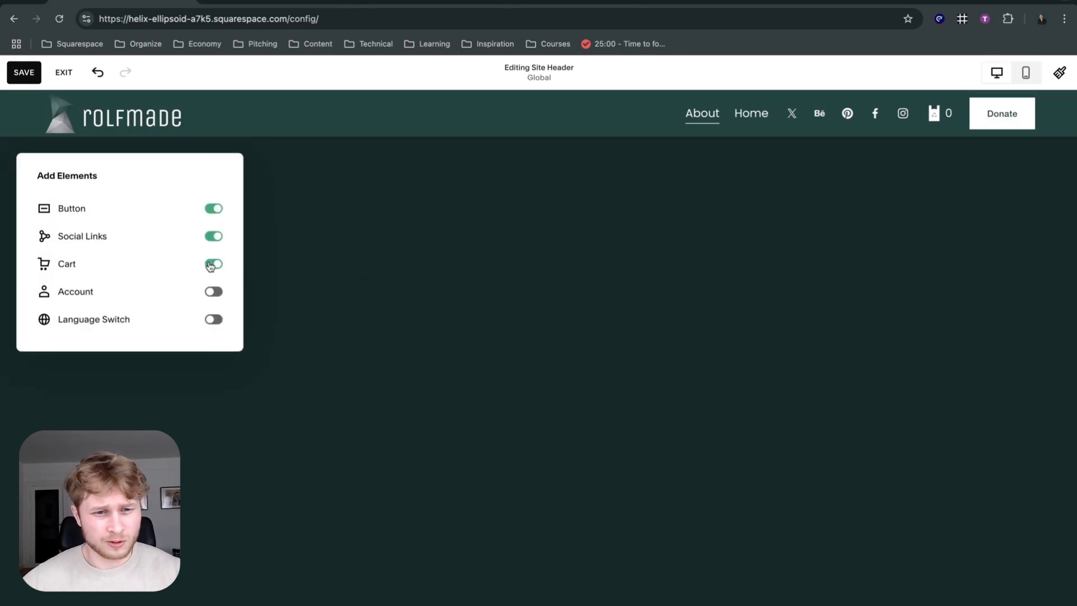
pyautogui.click(212, 263)
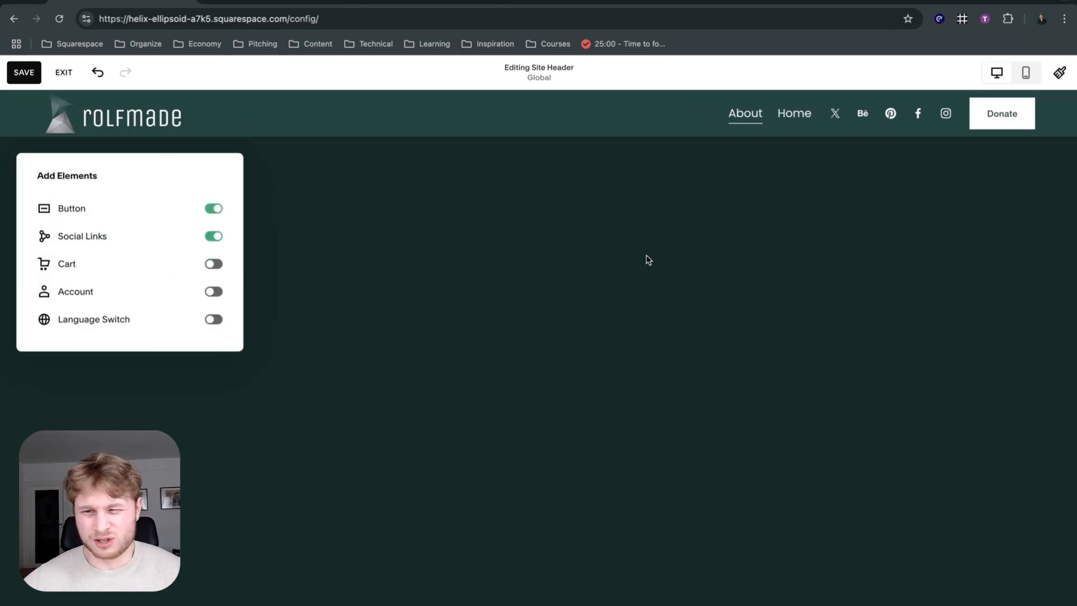
pyautogui.click(439, 252)
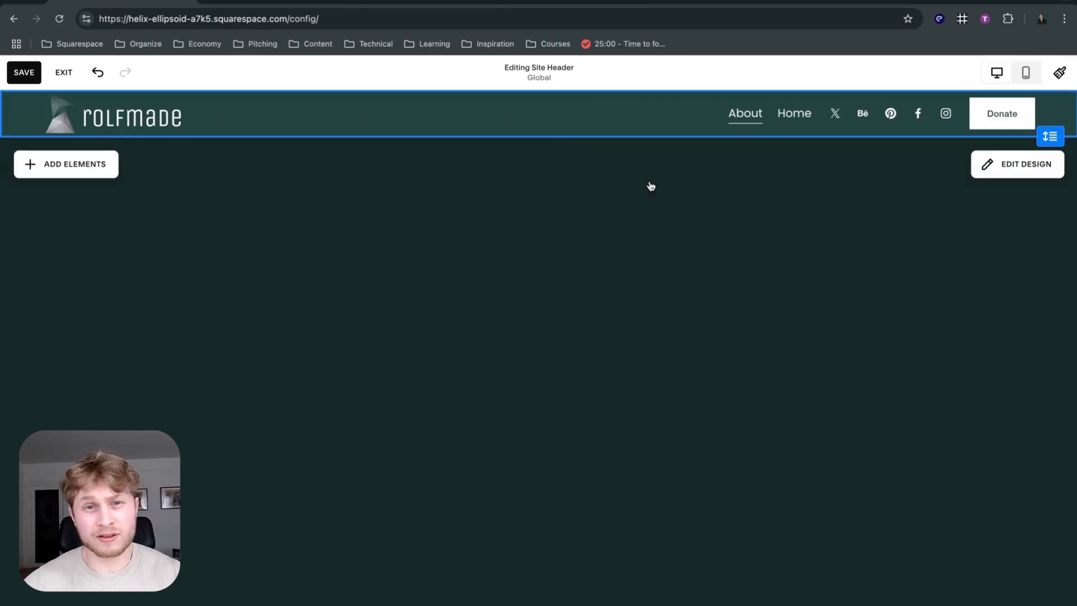
# Try the header layout with links beside the logo, and switch to the one with centered links and the logo on the left.
pyautogui.click(1014, 163)
pyautogui.scroll(-3, 1006, 348)
pyautogui.scroll(-3, 1013, 348)
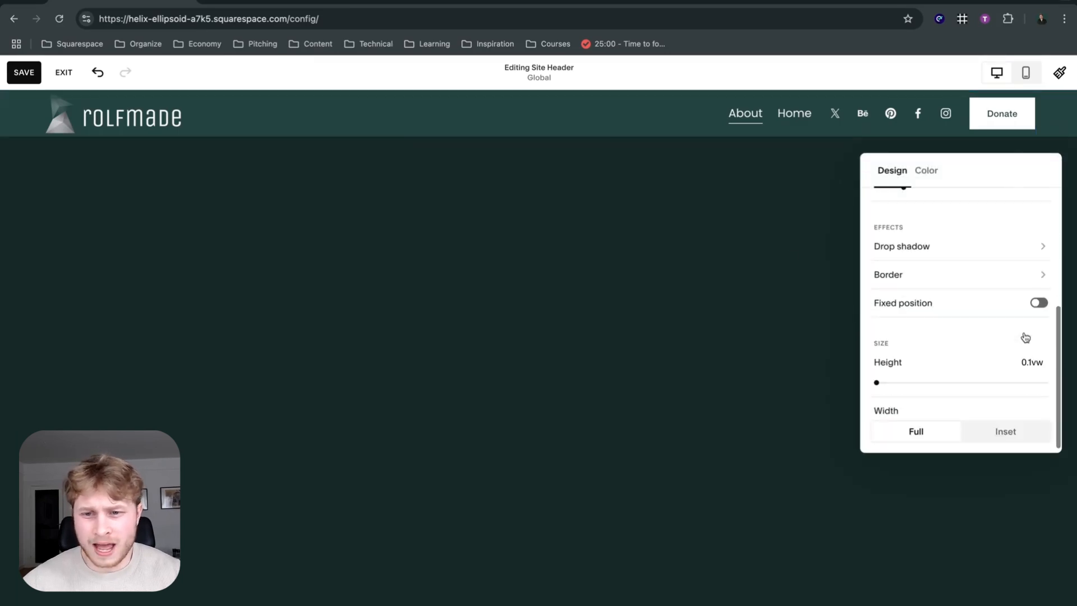
pyautogui.scroll(5, 985, 265)
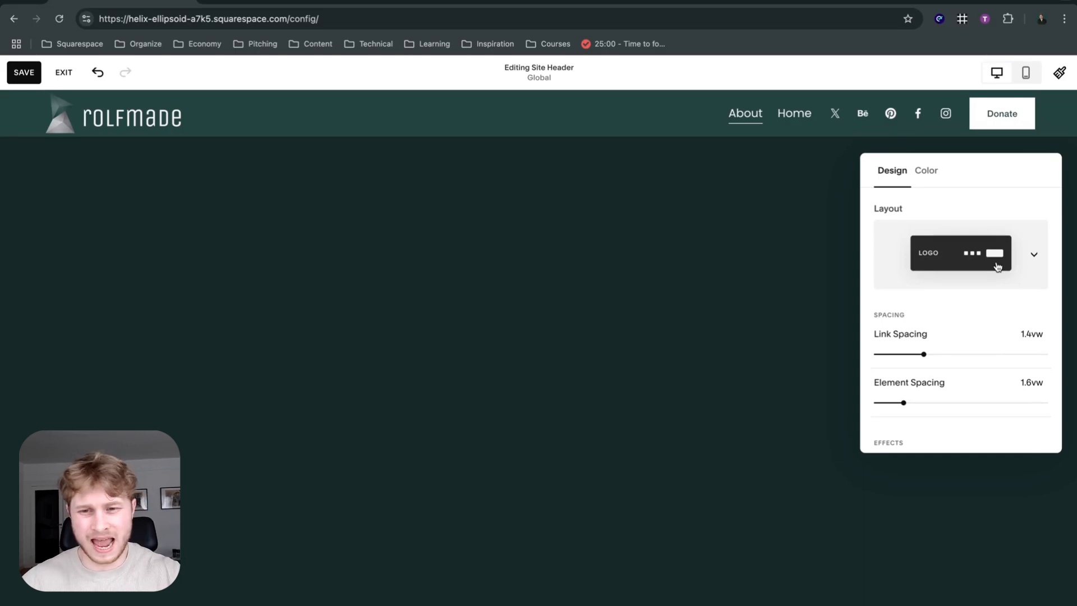
pyautogui.click(997, 267)
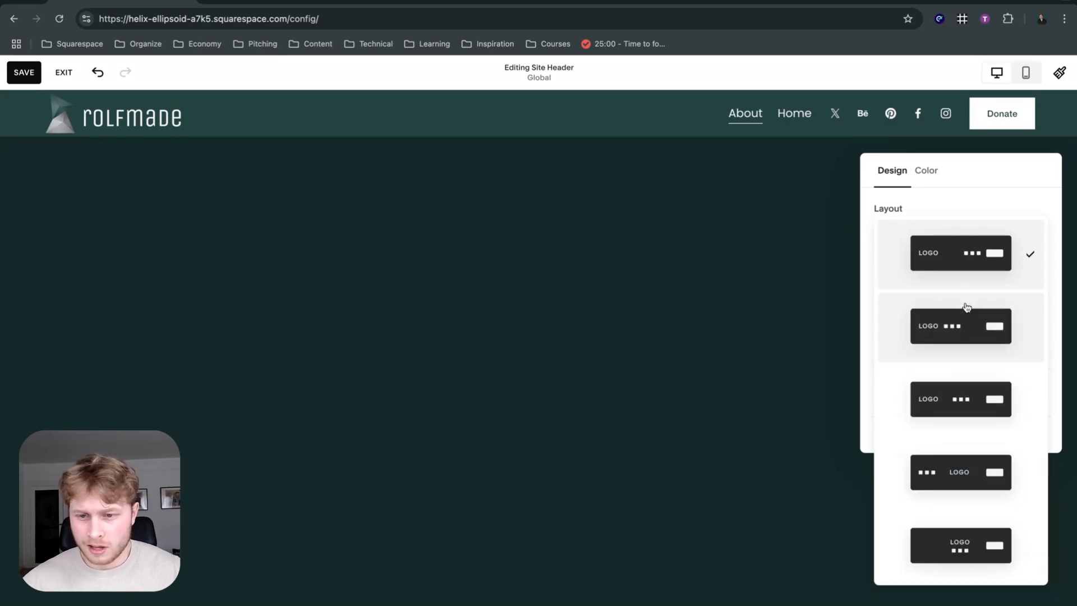
pyautogui.click(965, 326)
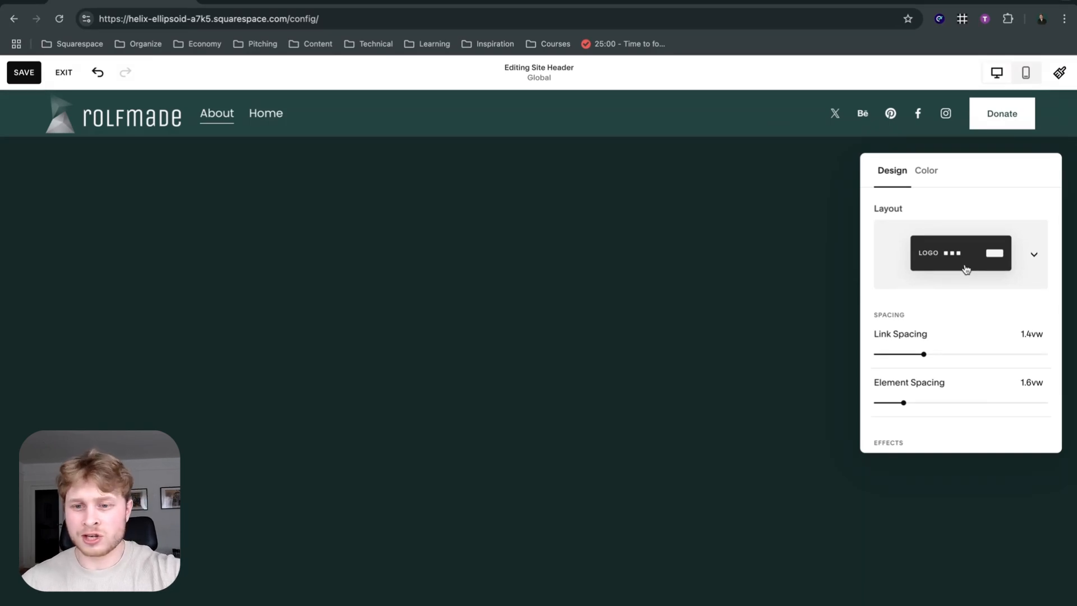
pyautogui.click(966, 269)
pyautogui.click(959, 335)
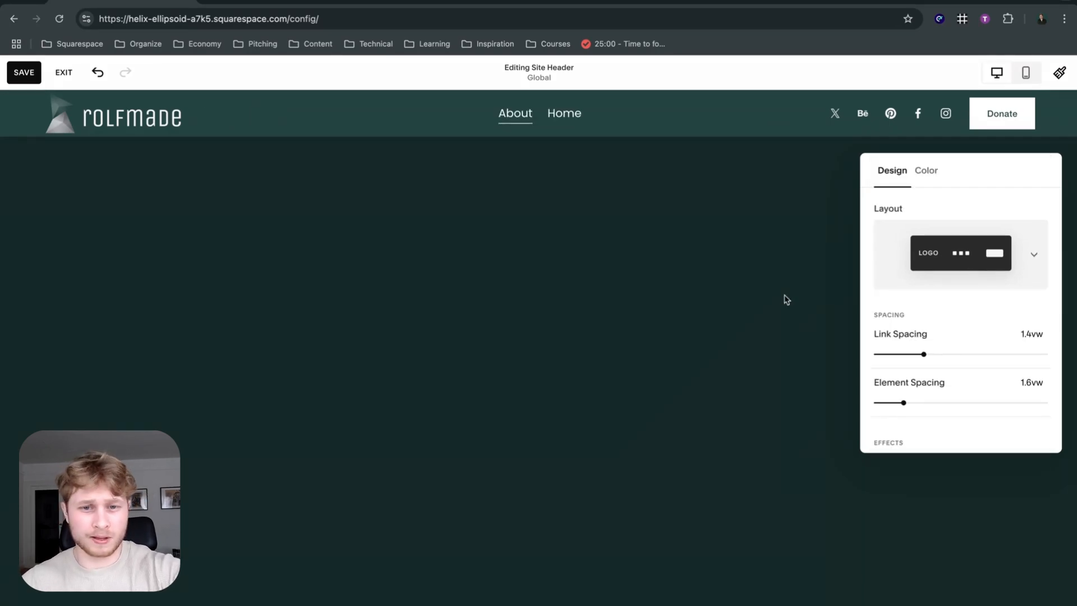
# Try the two centered-logo header layouts, with the navigation links left of the logo and with them beneath it.
pyautogui.click(1002, 272)
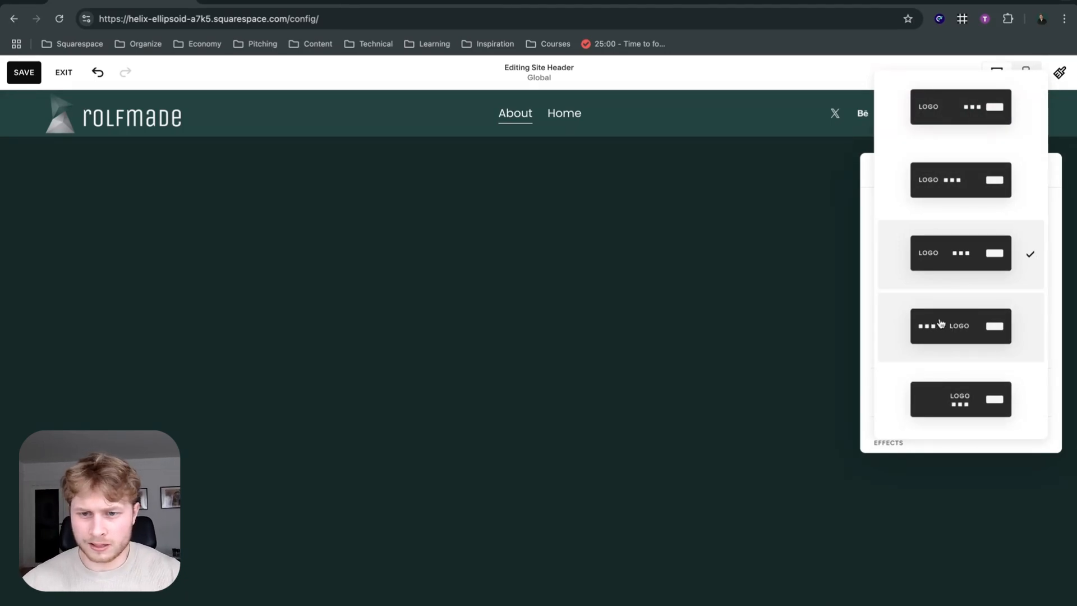
pyautogui.click(940, 322)
pyautogui.click(955, 275)
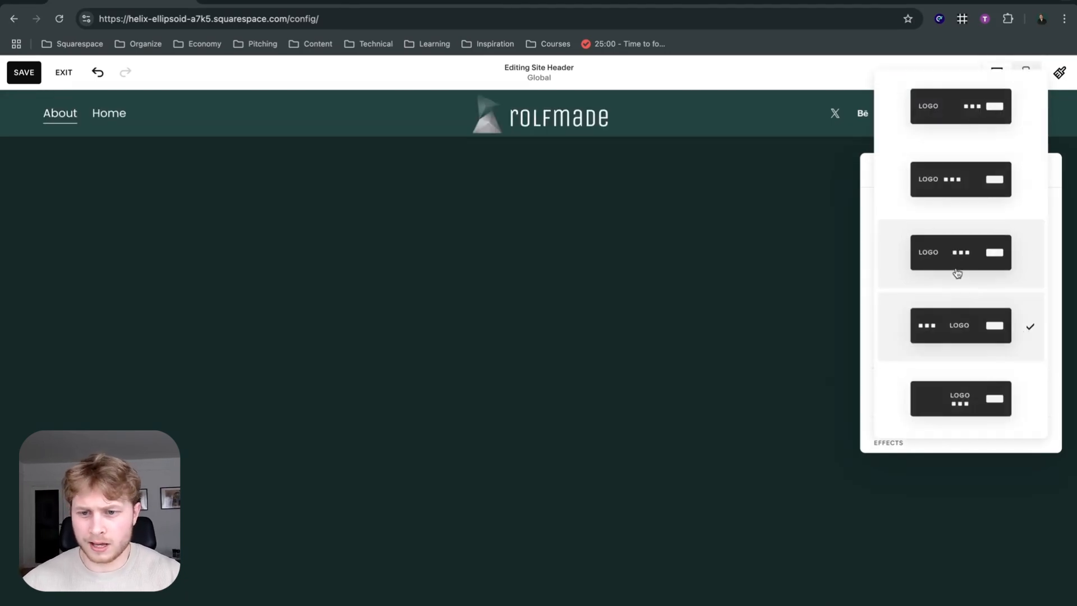
pyautogui.click(949, 417)
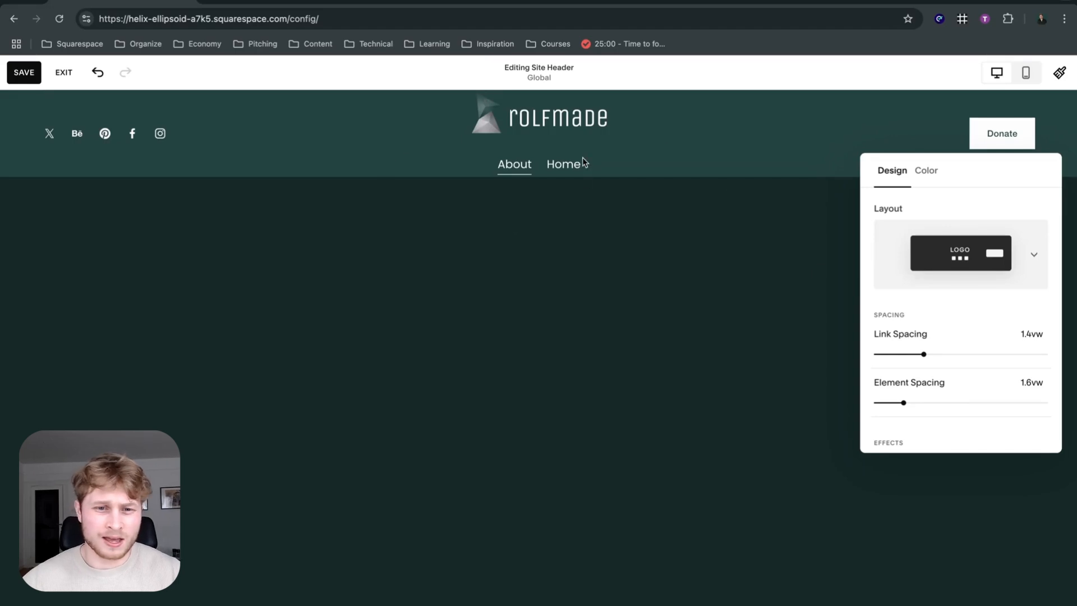
# Set the header layout back to logo on the left, navigation links centered and button on the right.
pyautogui.click(958, 238)
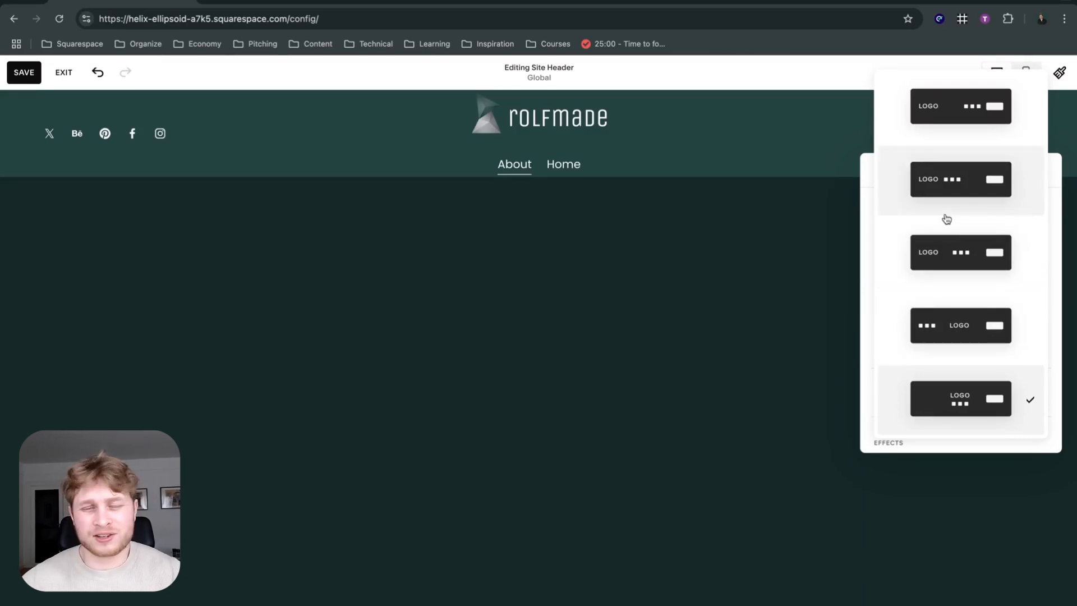
pyautogui.rightClick(945, 244)
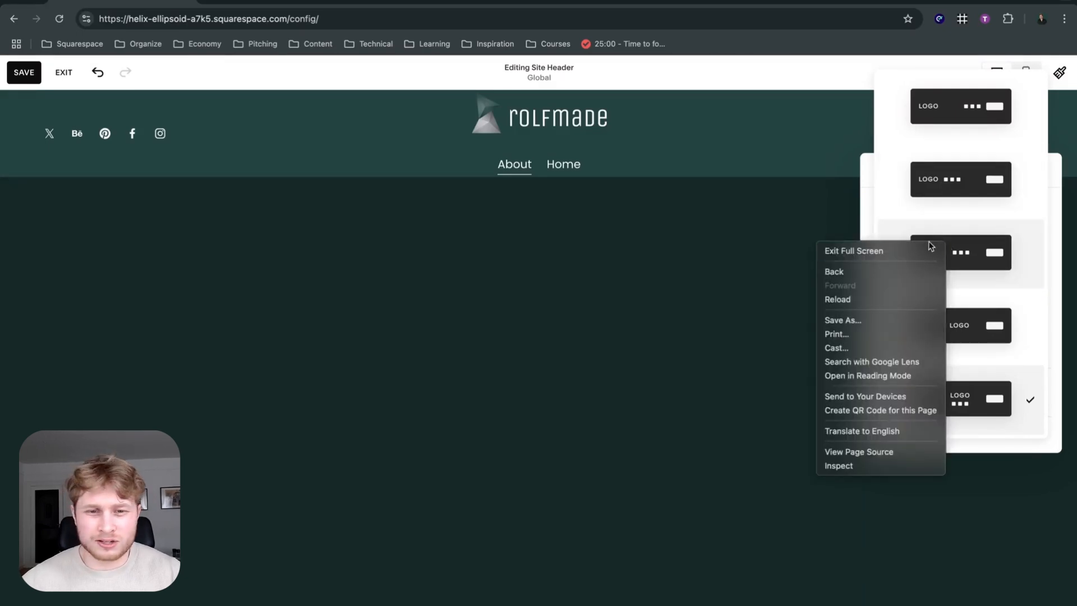
pyautogui.click(1021, 252)
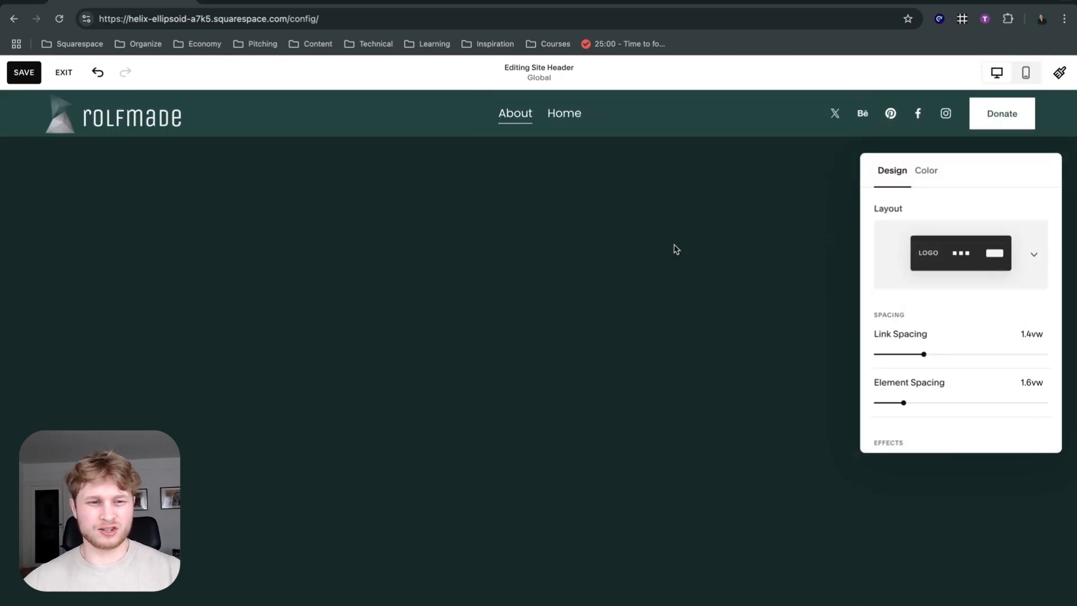
# Set the header's link spacing to 1.5vw and its element spacing to 1.8vw.
pyautogui.scroll(-3, 961, 290)
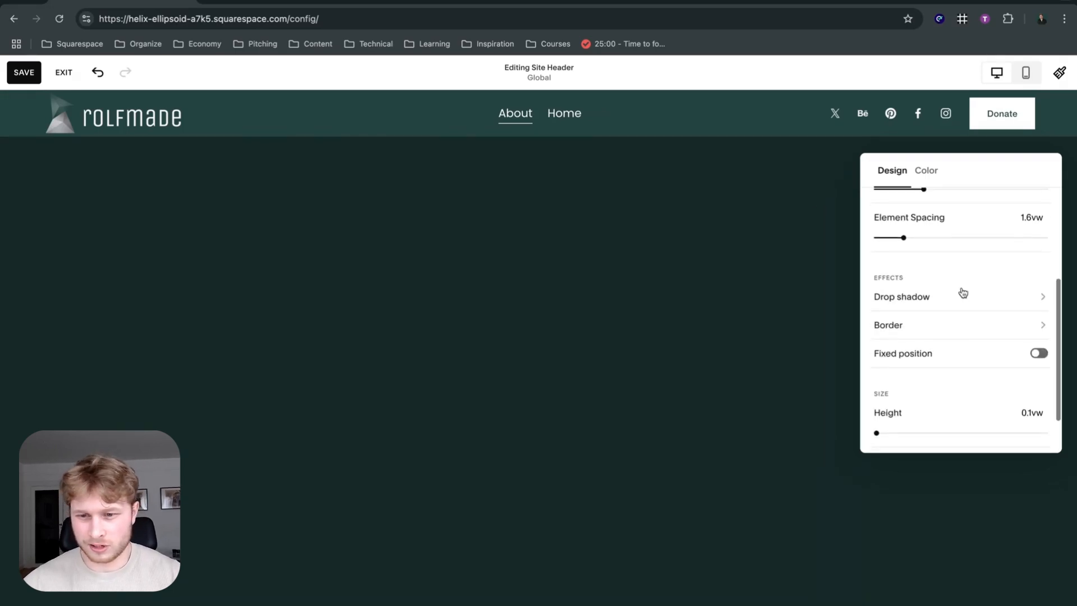
pyautogui.scroll(3, 935, 290)
pyautogui.scroll(-2, 920, 249)
pyautogui.moveTo(923, 247); pyautogui.dragTo(943, 248)
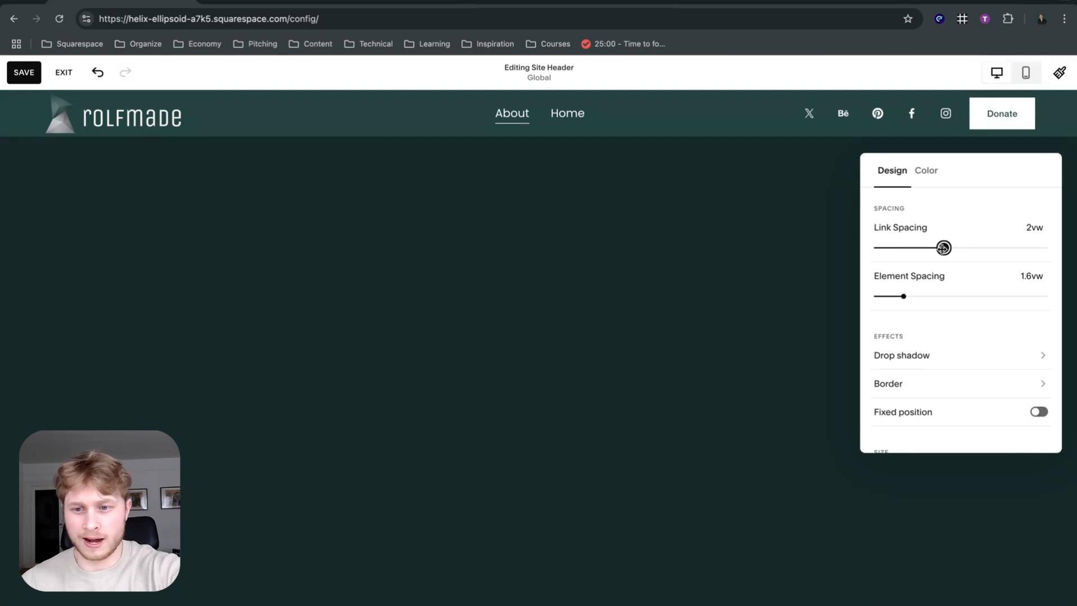
pyautogui.moveTo(943, 247); pyautogui.dragTo(949, 247)
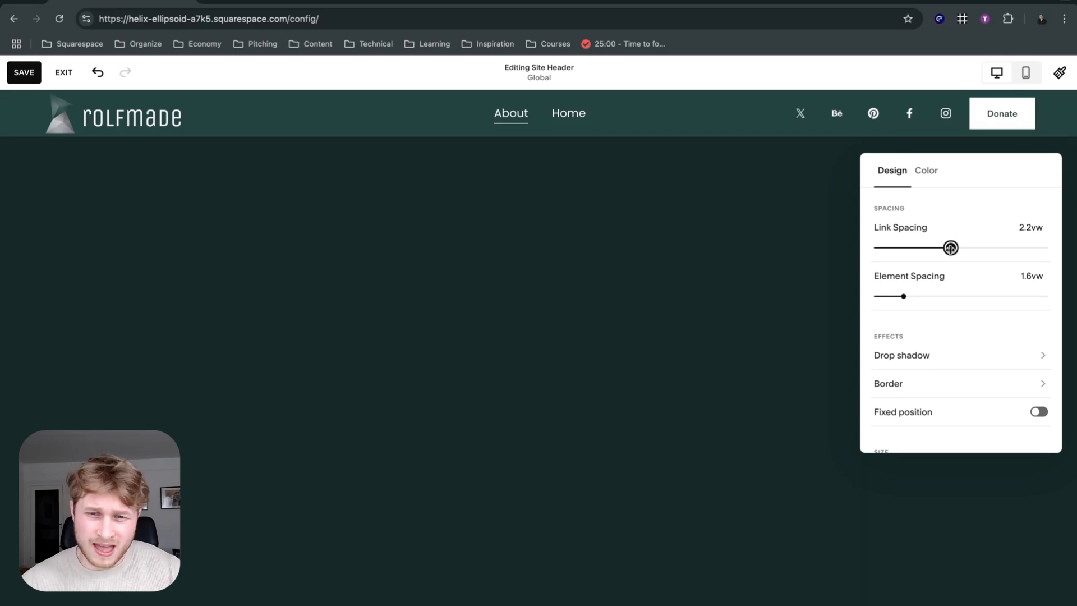
pyautogui.moveTo(950, 247); pyautogui.dragTo(927, 247)
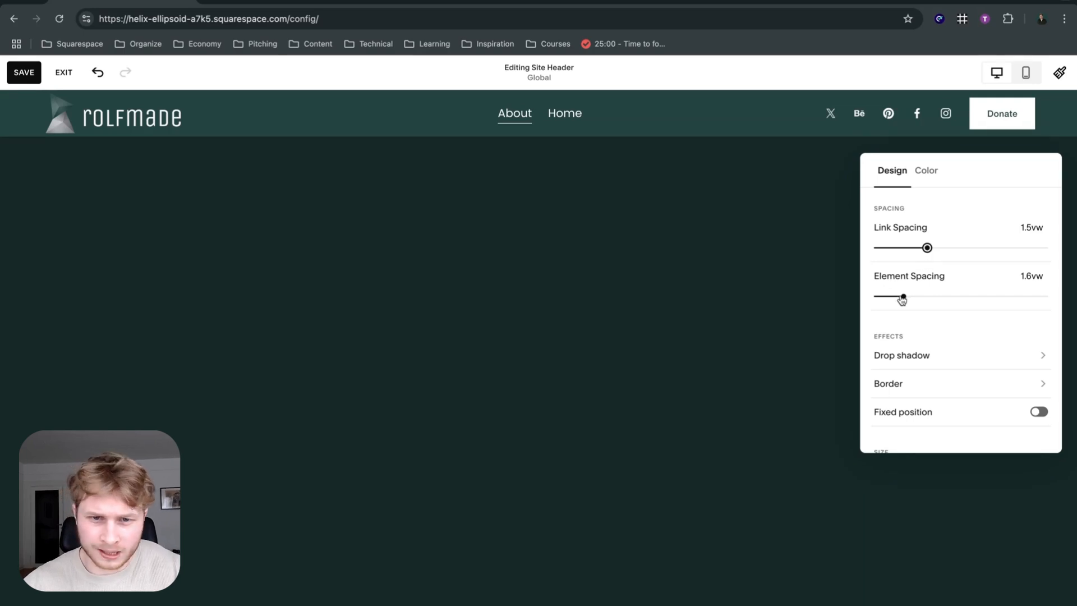
pyautogui.moveTo(902, 300); pyautogui.dragTo(924, 296)
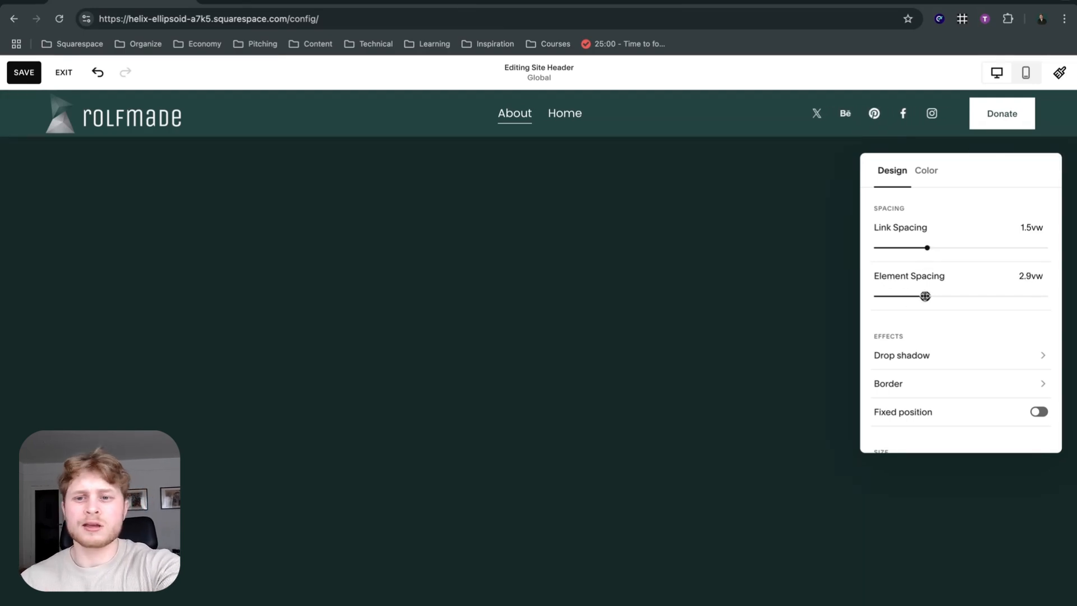
pyautogui.moveTo(925, 296)
pyautogui.mouseDown()
pyautogui.moveTo(949, 298)
pyautogui.moveTo(907, 296)
pyautogui.mouseUp()
# Apply a Soft drop shadow to the header and leave header editing.
pyautogui.scroll(-3, 927, 298)
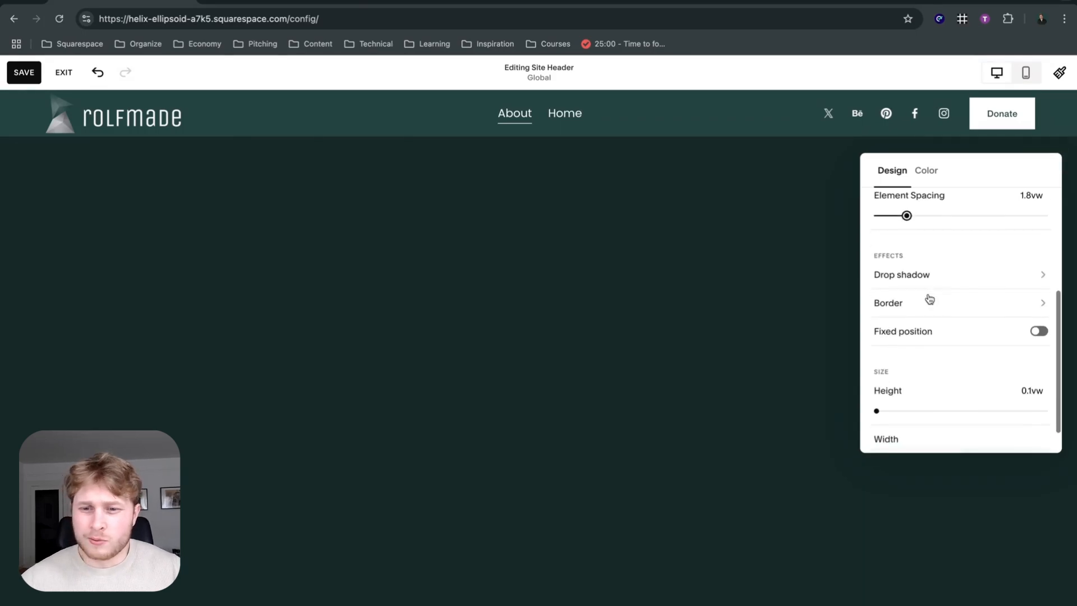
pyautogui.click(966, 277)
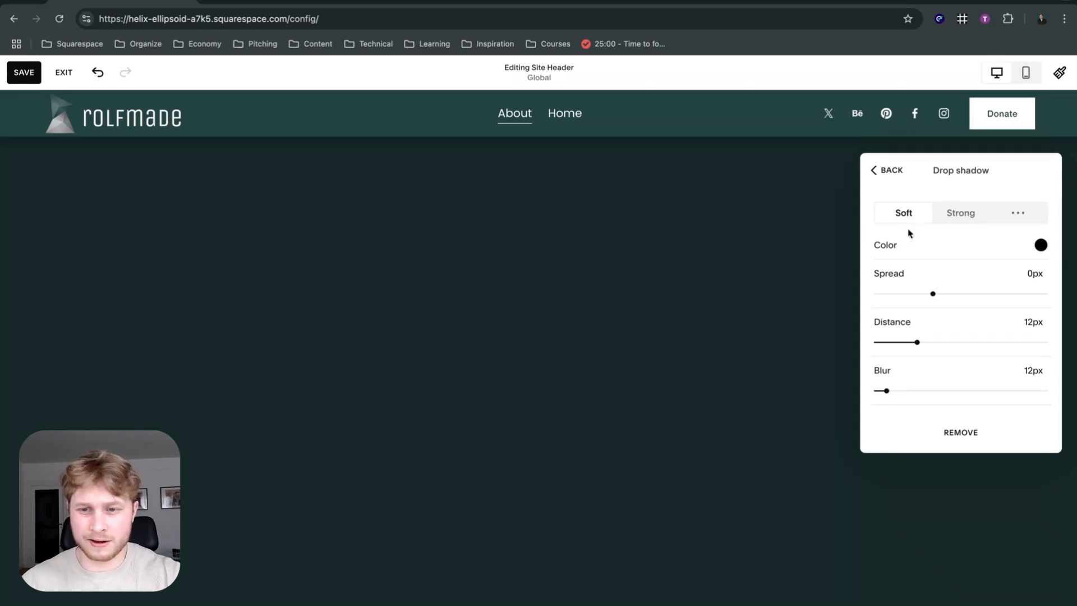
pyautogui.click(708, 246)
pyautogui.click(706, 245)
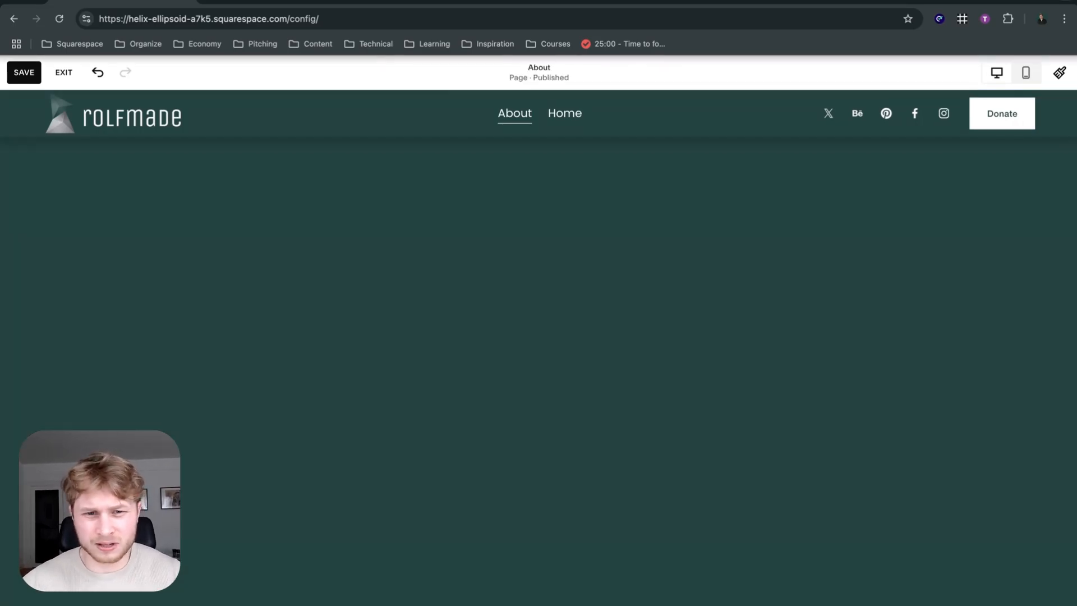
# Examine the background options and color themes of the About page's first section.
pyautogui.moveTo(692, 234)
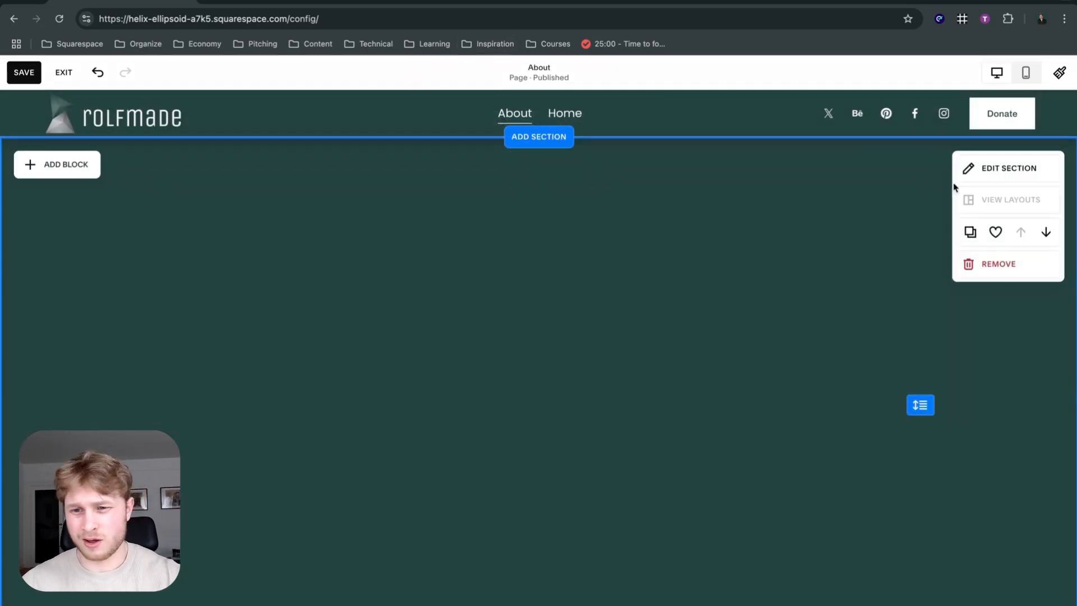
pyautogui.click(1009, 180)
pyautogui.click(941, 281)
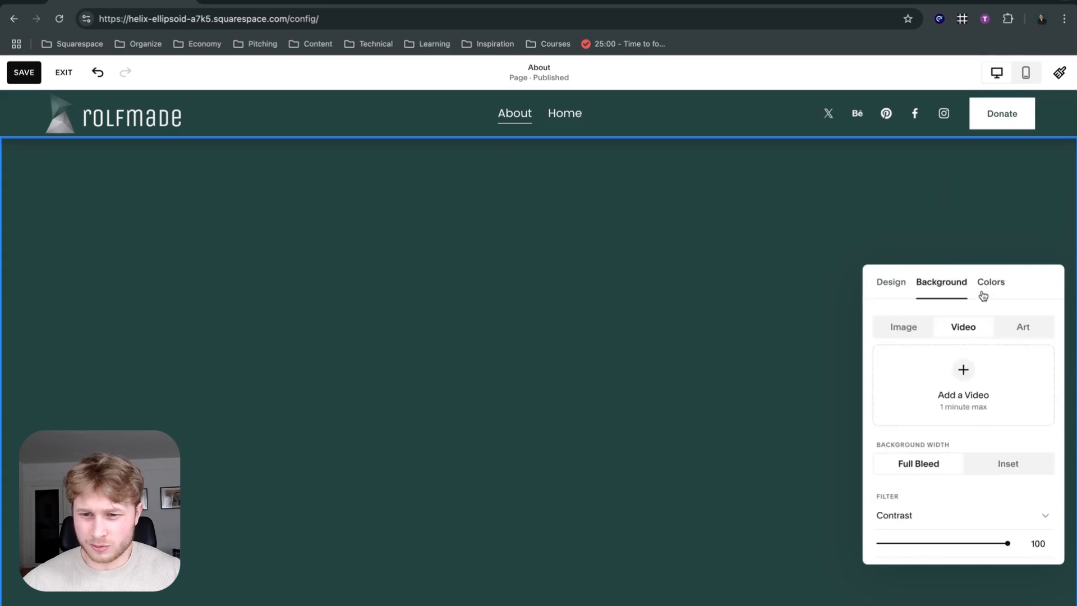
pyautogui.click(988, 283)
pyautogui.scroll(-2, 973, 418)
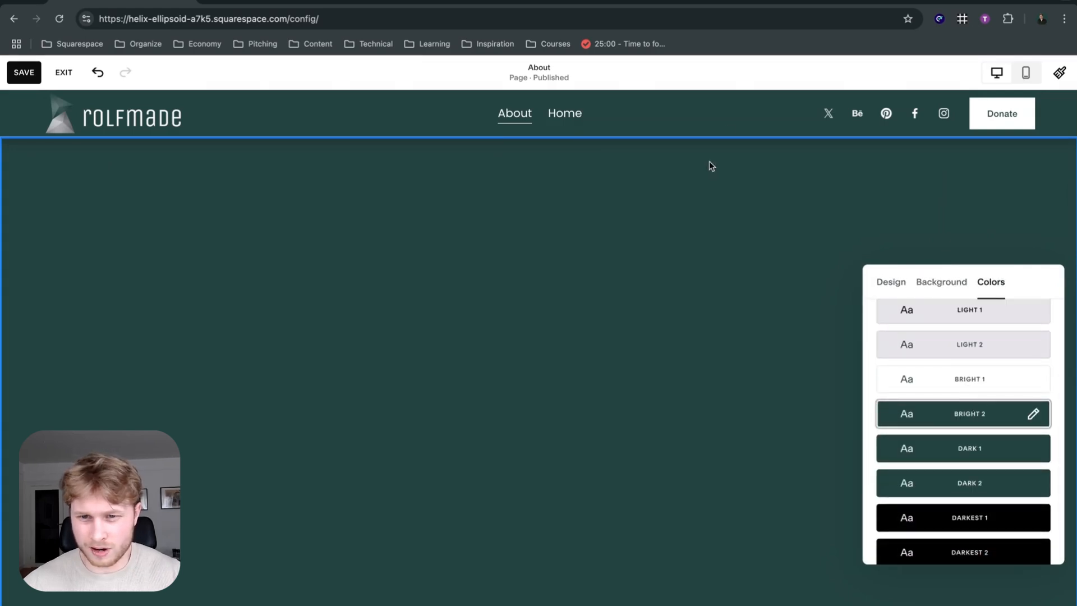
# Change the color of the header's drop shadow to white from the site palette.
pyautogui.click(798, 118)
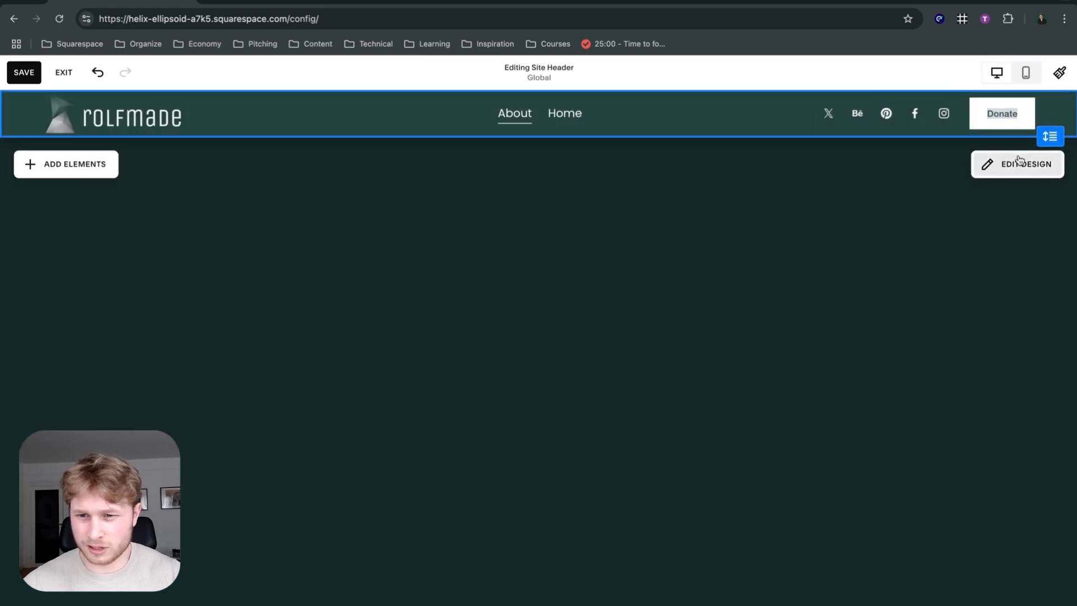
pyautogui.click(1019, 161)
pyautogui.scroll(-5, 953, 303)
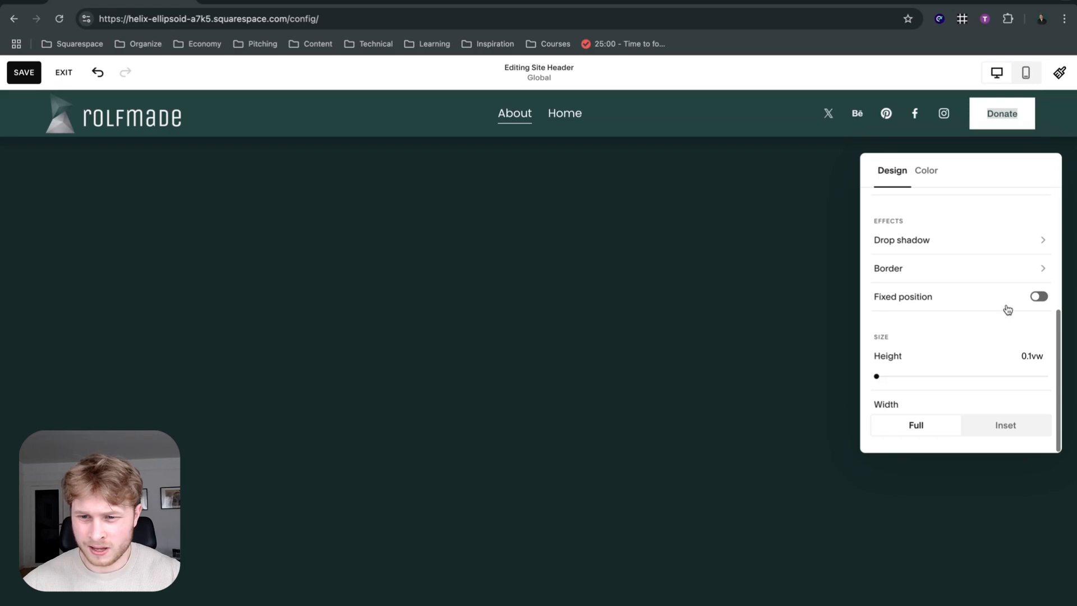
pyautogui.scroll(3, 1020, 297)
pyautogui.scroll(-2, 1028, 287)
pyautogui.click(986, 303)
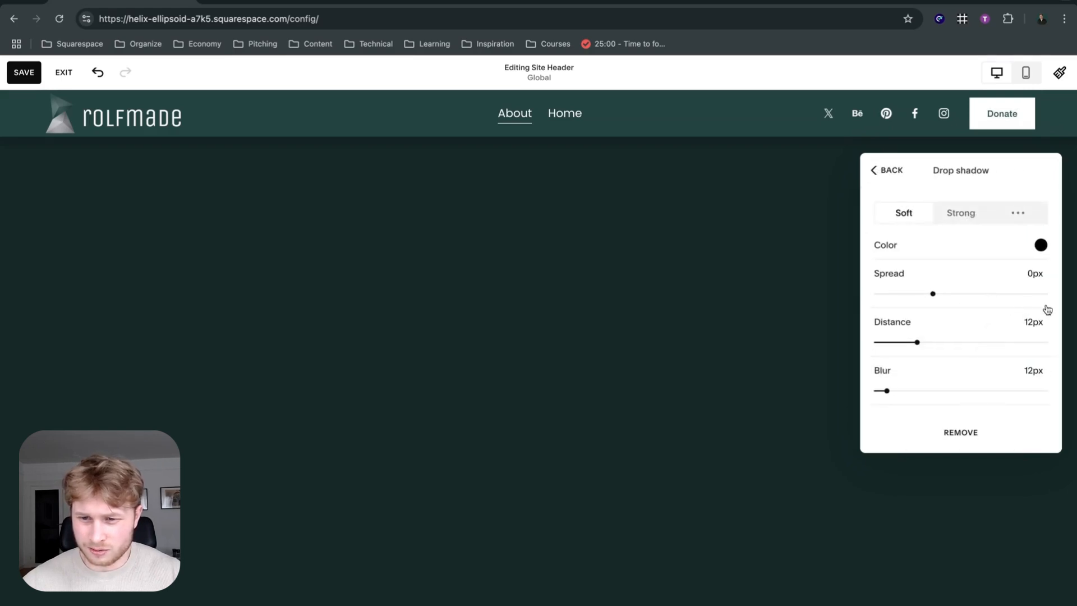
pyautogui.click(1040, 244)
pyautogui.click(904, 218)
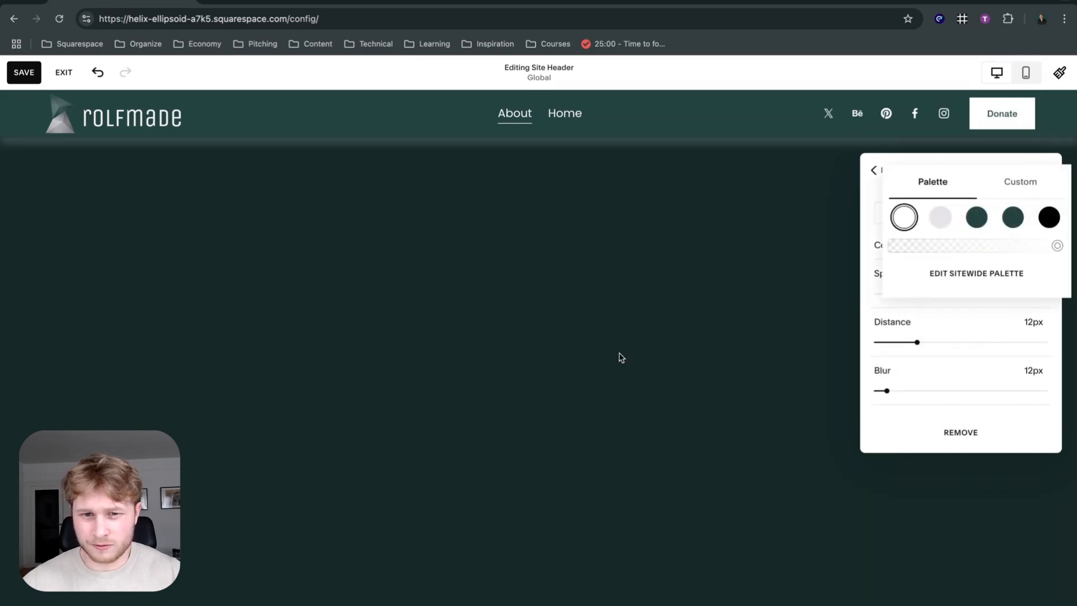
# Close the shadow color palette and leave header editing to view the drop shadow on the About page.
pyautogui.click(621, 358)
pyautogui.click(740, 308)
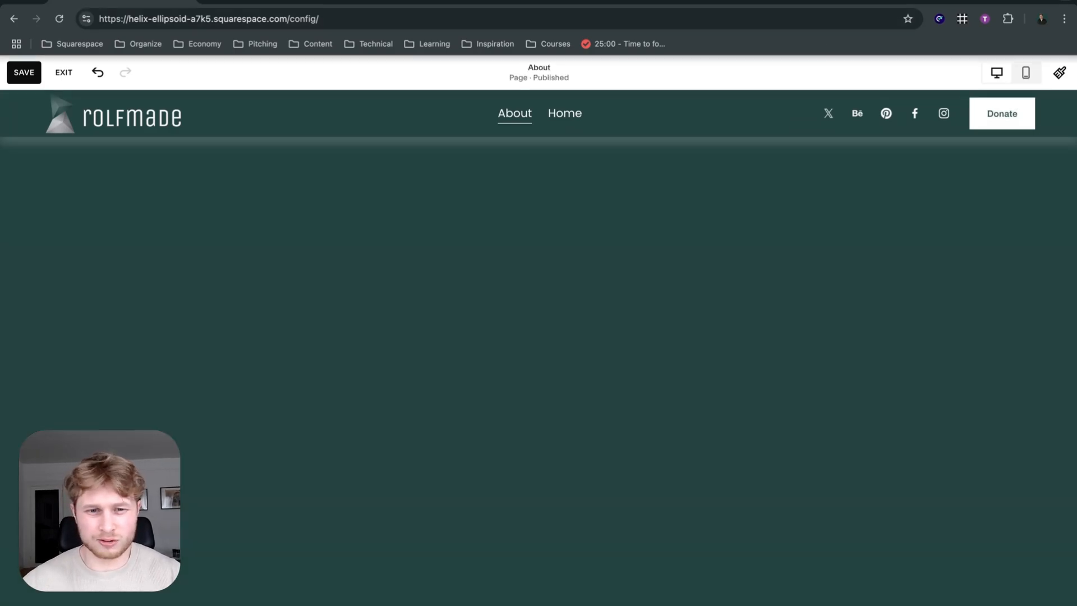
pyautogui.moveTo(755, 130)
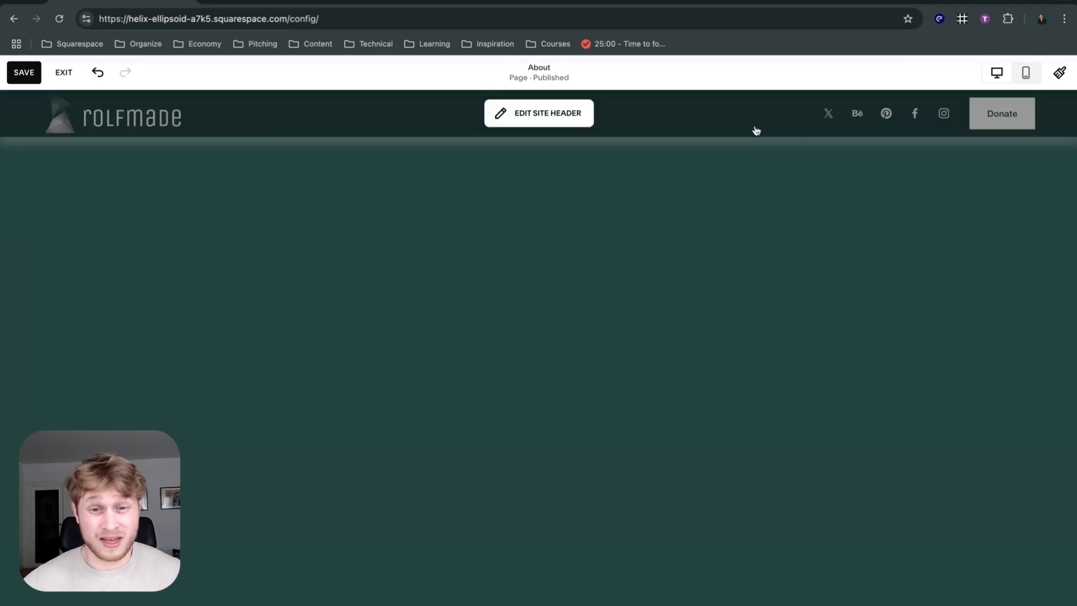
# Reopen the site header's design settings and examine the options of its Soft drop shadow.
pyautogui.click(660, 112)
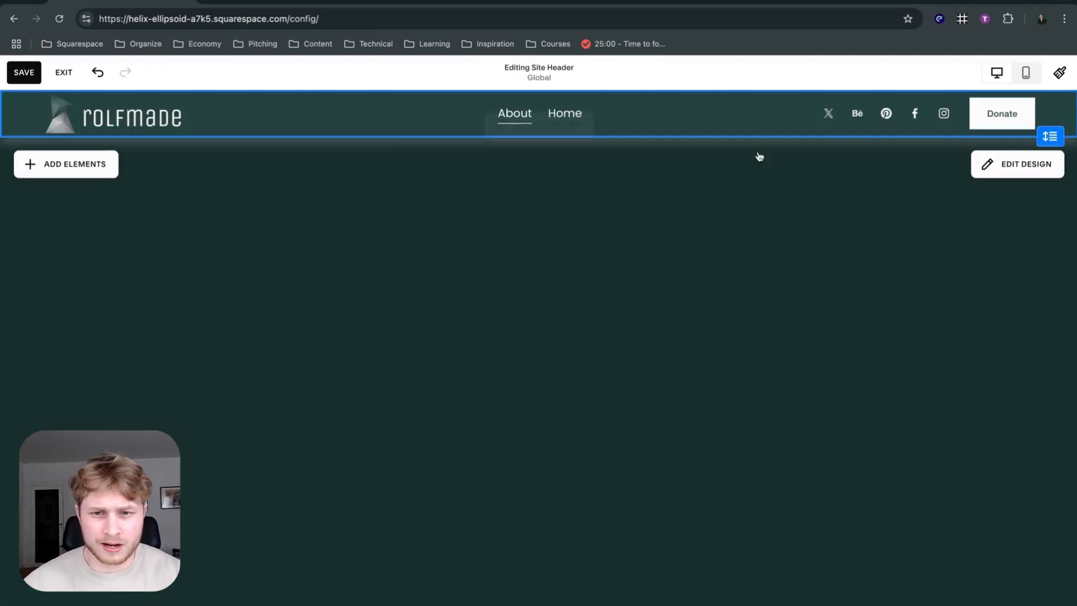
pyautogui.click(992, 164)
pyautogui.click(928, 172)
pyautogui.click(893, 177)
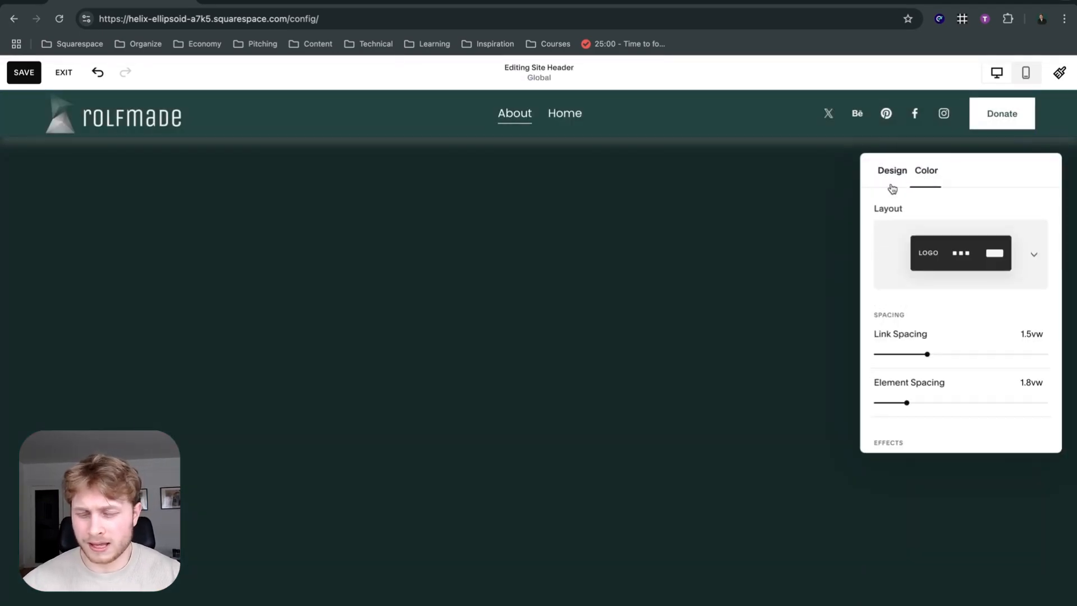
pyautogui.scroll(-3, 982, 372)
pyautogui.scroll(-2, 983, 336)
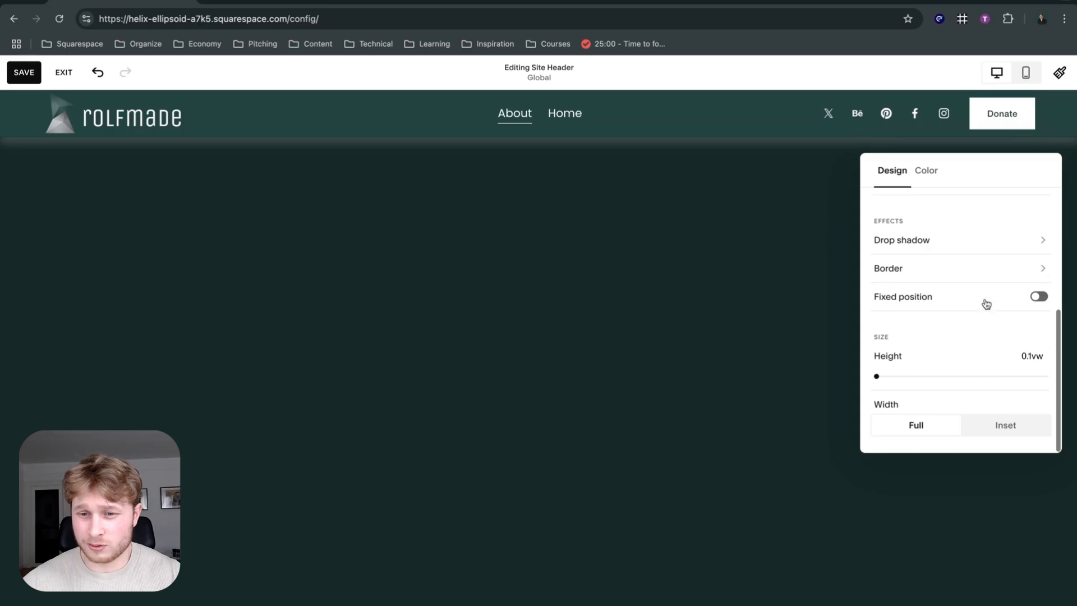
pyautogui.click(983, 243)
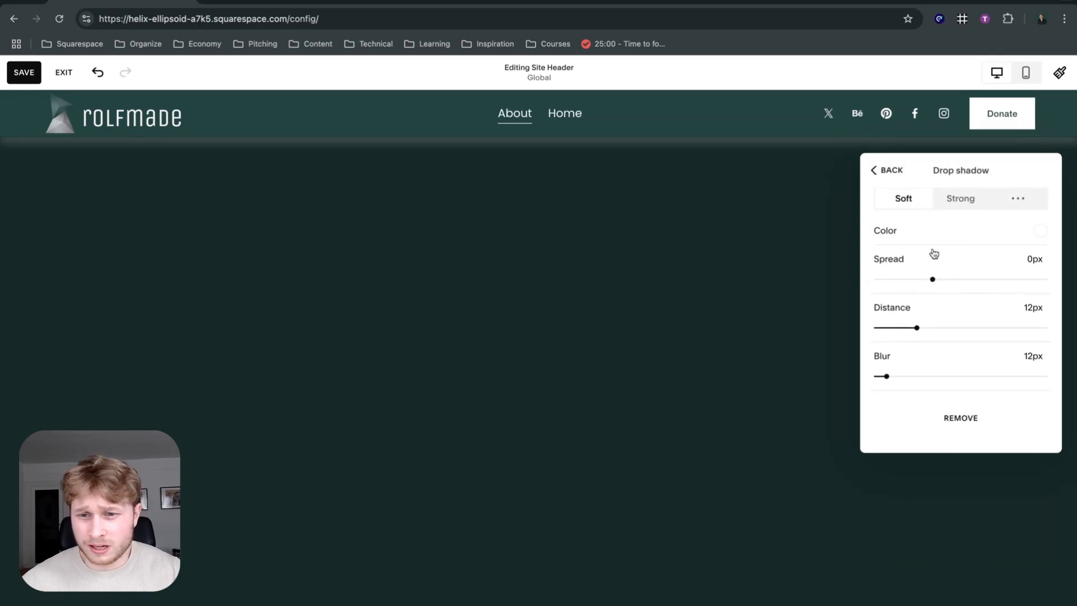
pyautogui.scroll(1, 932, 252)
pyautogui.click(955, 222)
pyautogui.click(884, 217)
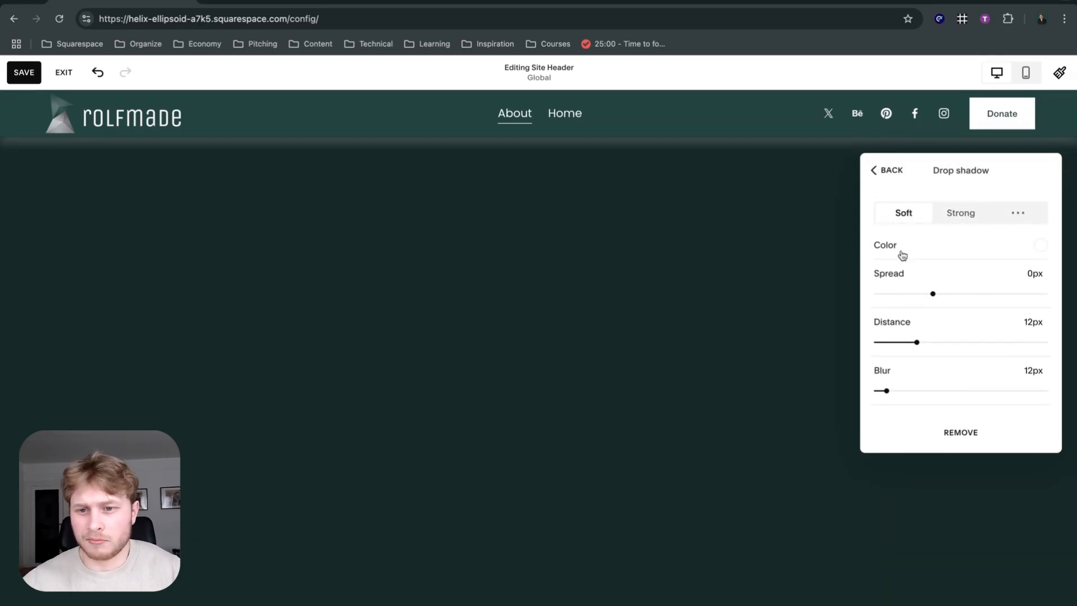
# Try a medium black border on the header in the all-sides, top-and-bottom, bottom-only and top-only positions, and remove it.
pyautogui.click(872, 170)
pyautogui.scroll(-2, 953, 303)
pyautogui.scroll(-3, 955, 314)
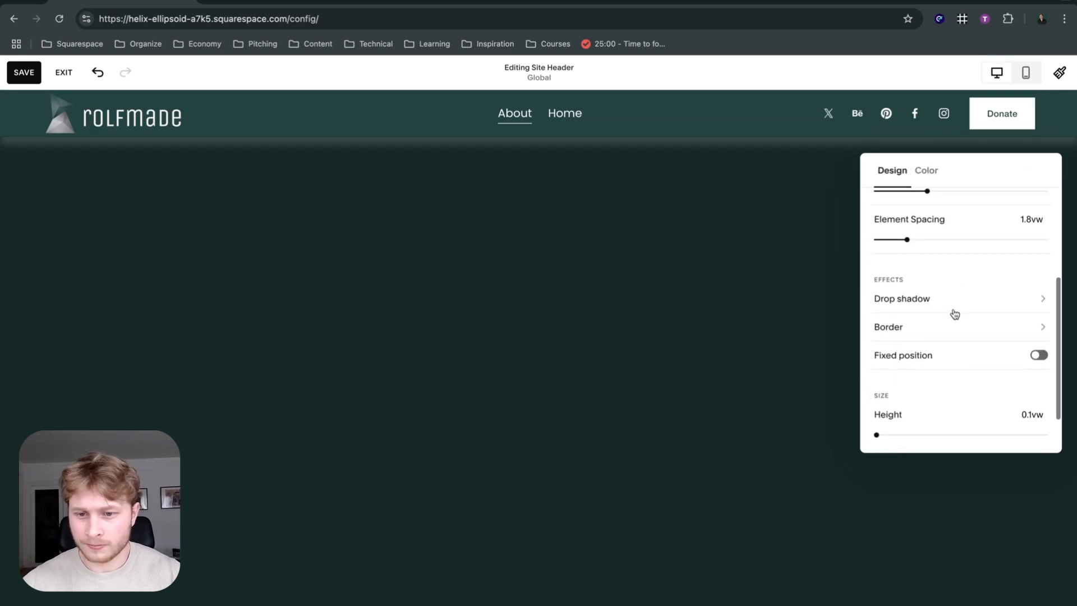
pyautogui.click(959, 311)
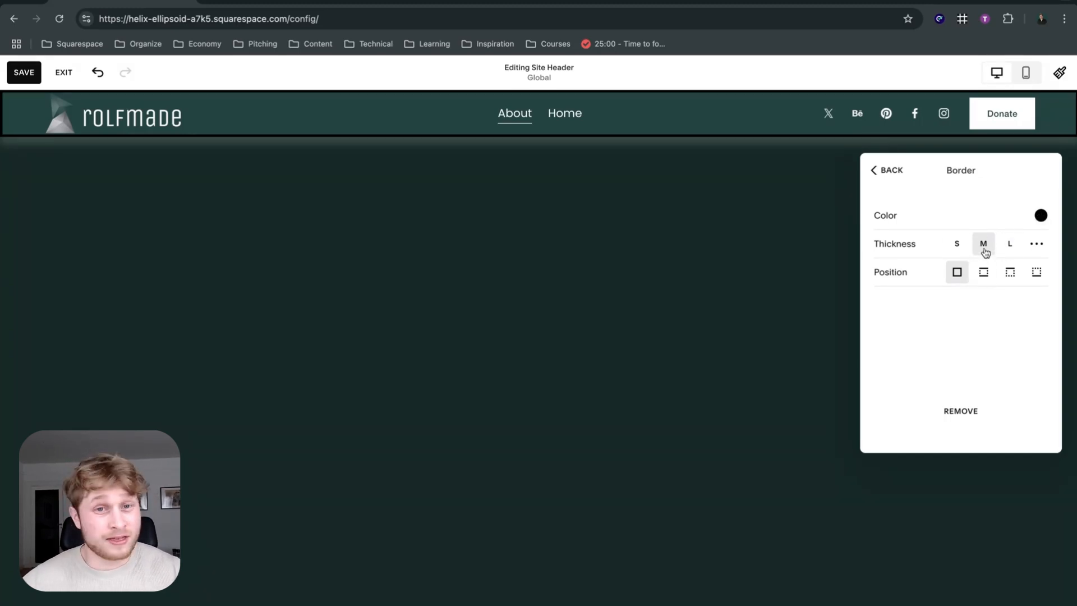
pyautogui.click(983, 272)
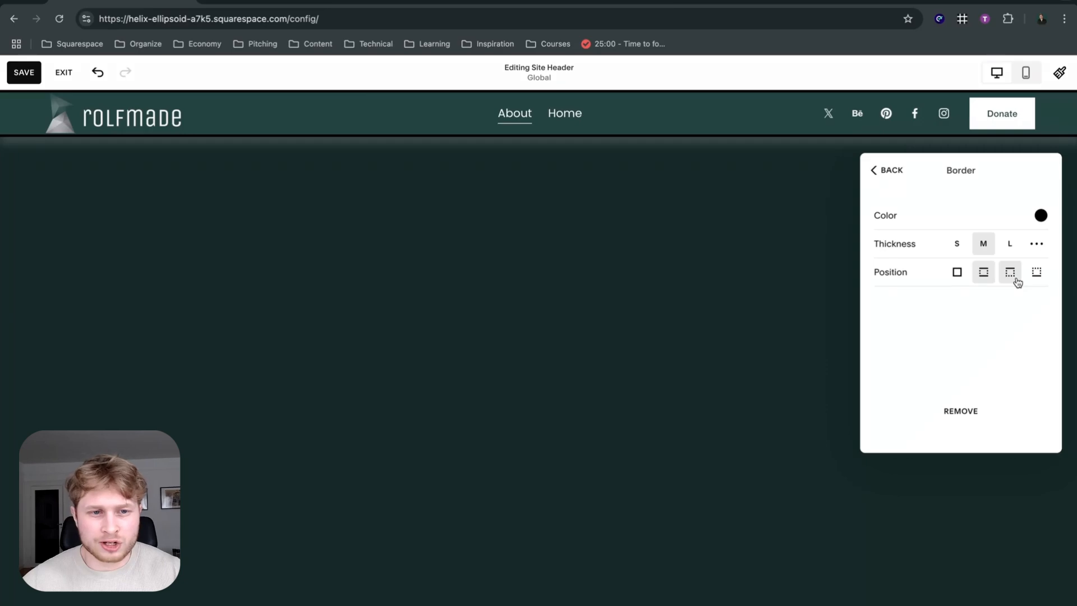
pyautogui.click(1037, 277)
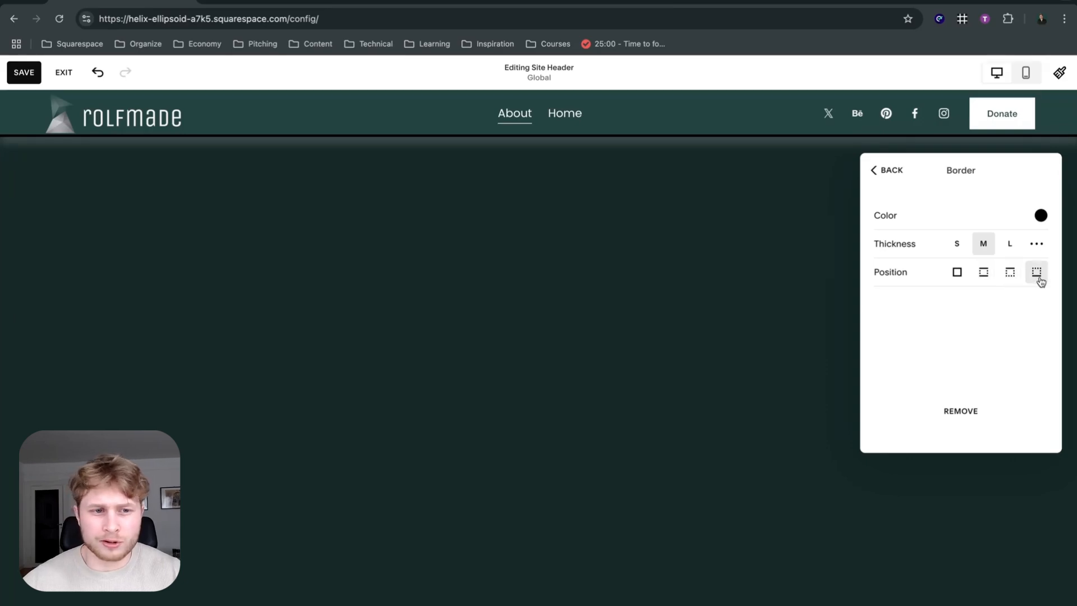
pyautogui.click(953, 278)
pyautogui.click(980, 278)
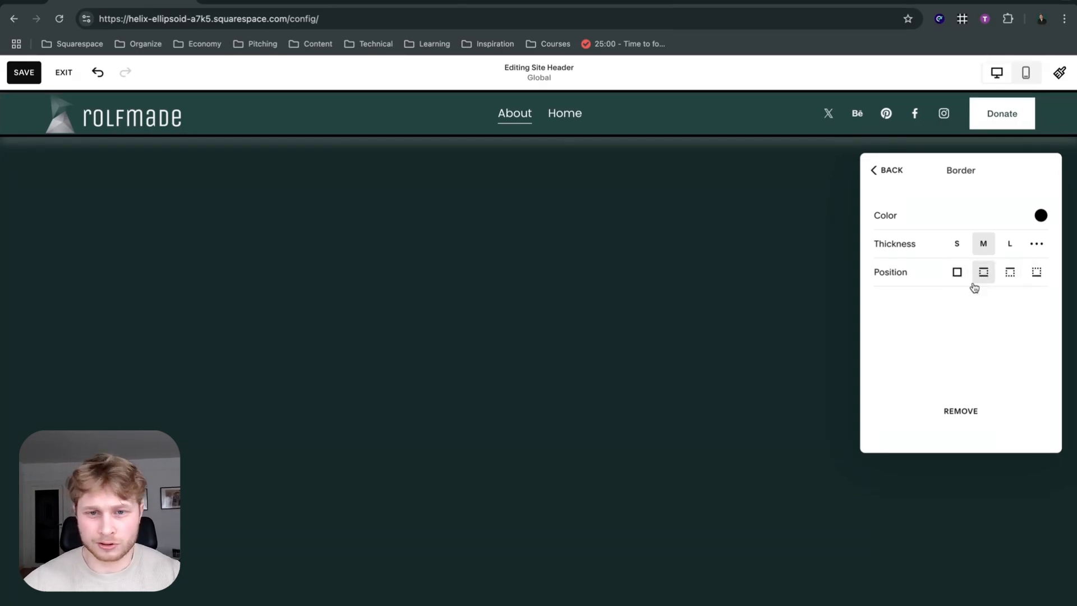
pyautogui.click(1005, 280)
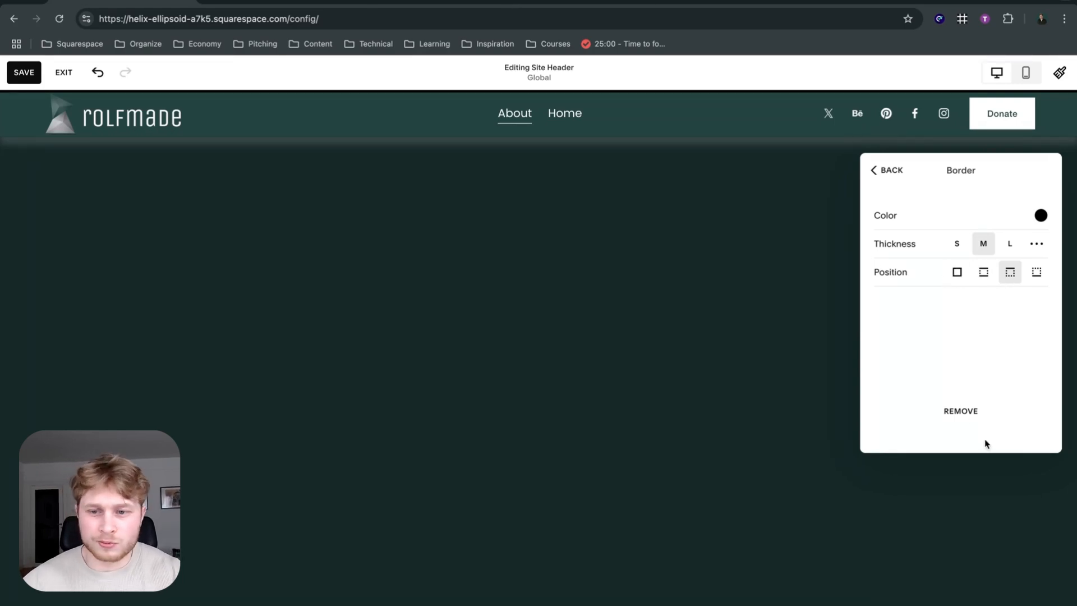
pyautogui.click(961, 412)
# Turn on the header's fixed position, save the changes and exit the editor.
pyautogui.scroll(-2, 966, 289)
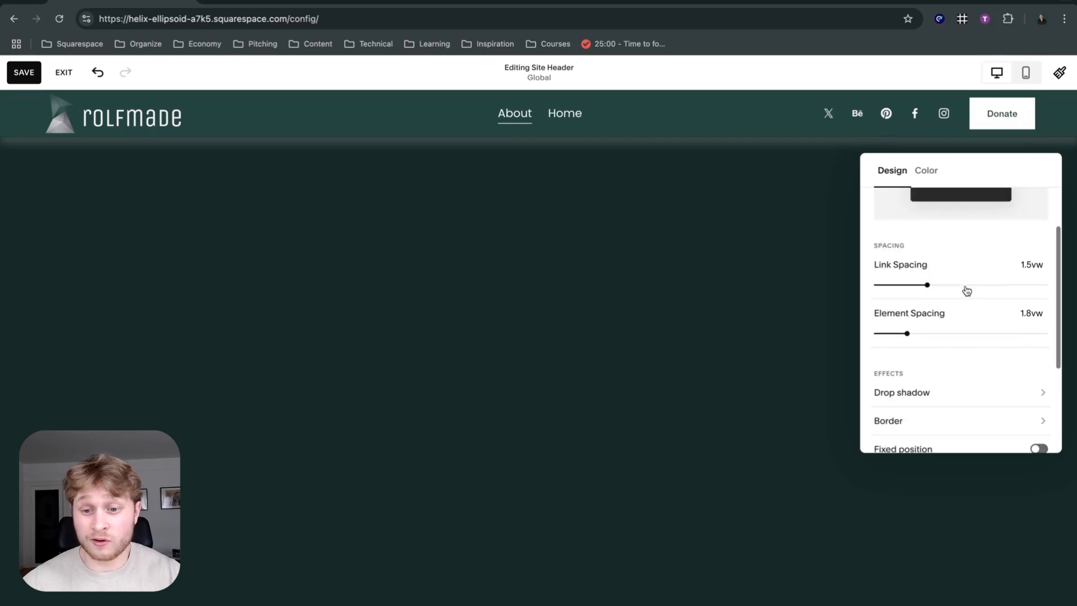
pyautogui.scroll(-3, 966, 289)
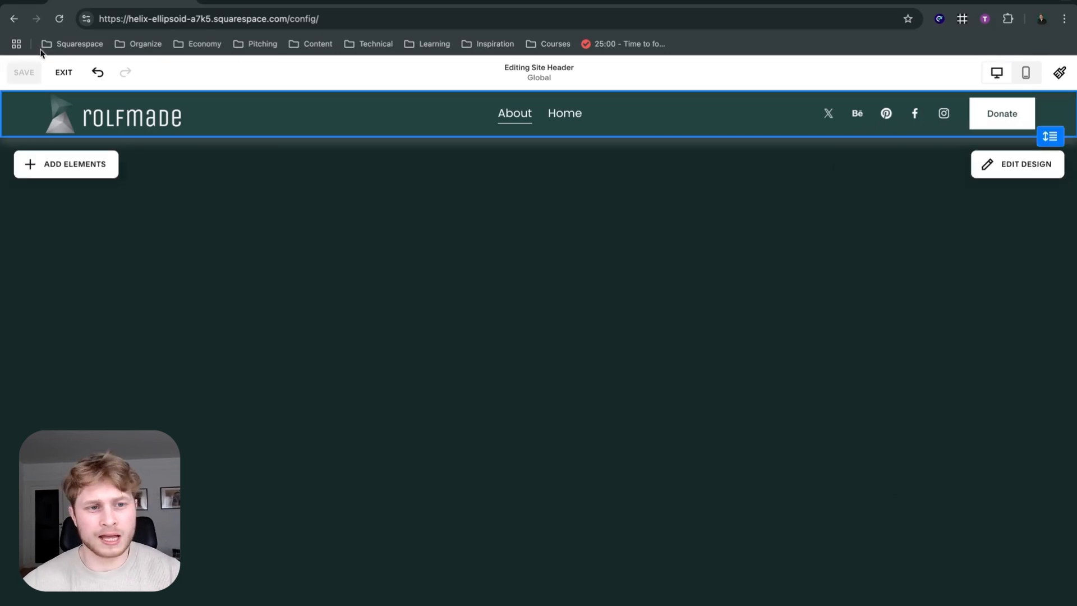
pyautogui.click(66, 73)
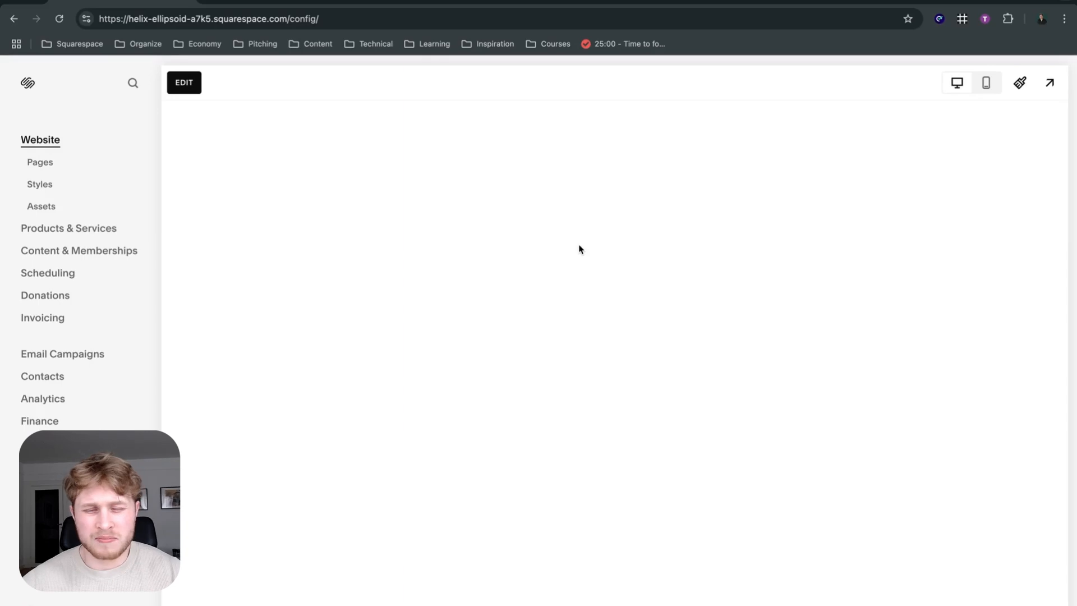
# Examine how the fixed header behaves while scrolling through the About page preview.
pyautogui.scroll(-3, 587, 246)
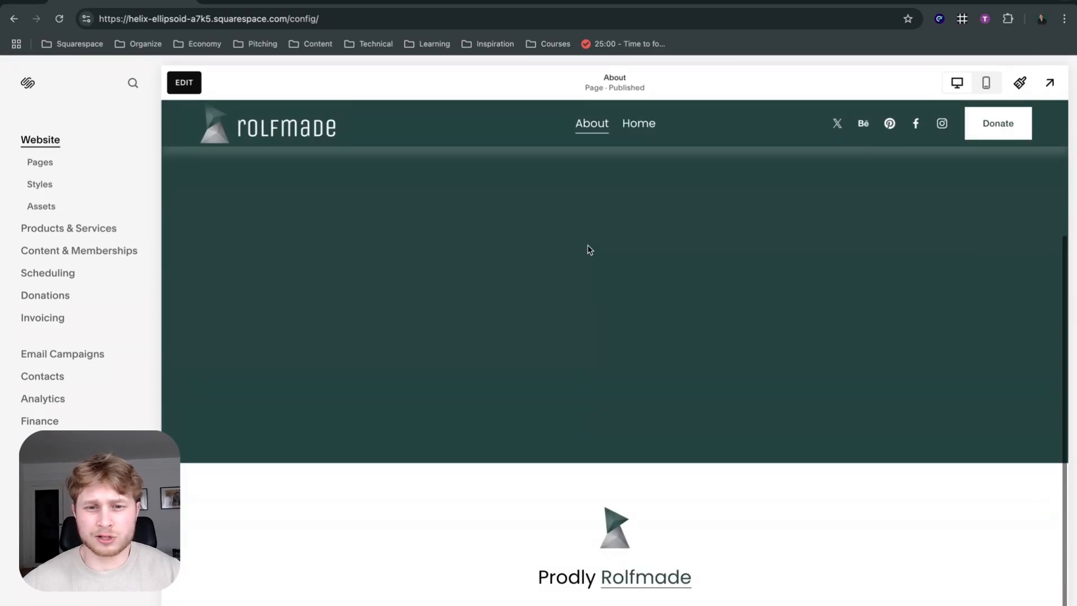
pyautogui.scroll(3, 587, 248)
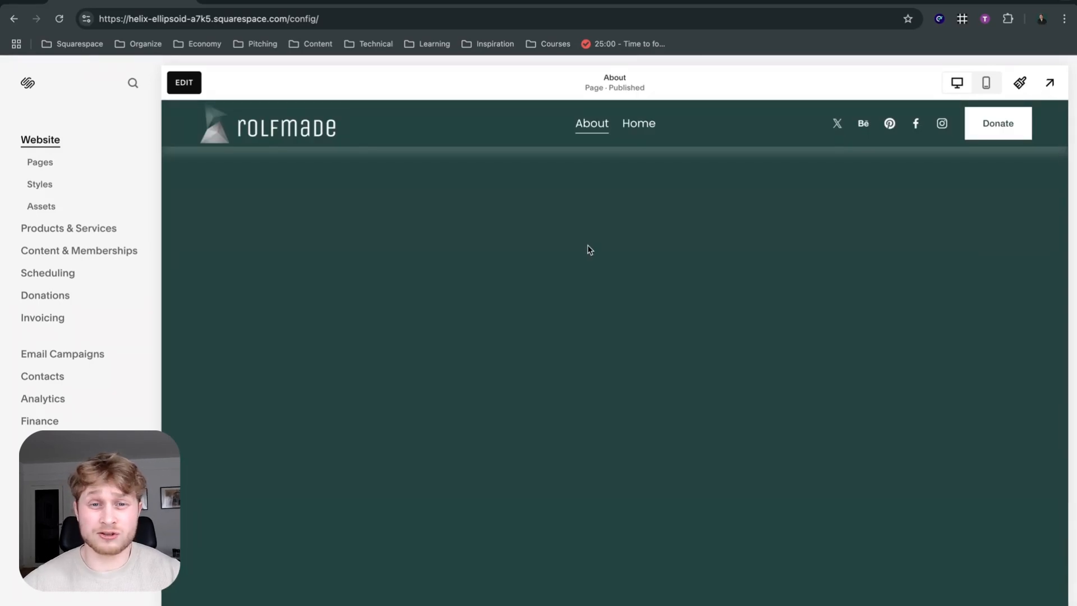
pyautogui.scroll(-3, 587, 246)
pyautogui.scroll(2, 587, 245)
pyautogui.scroll(-2, 587, 245)
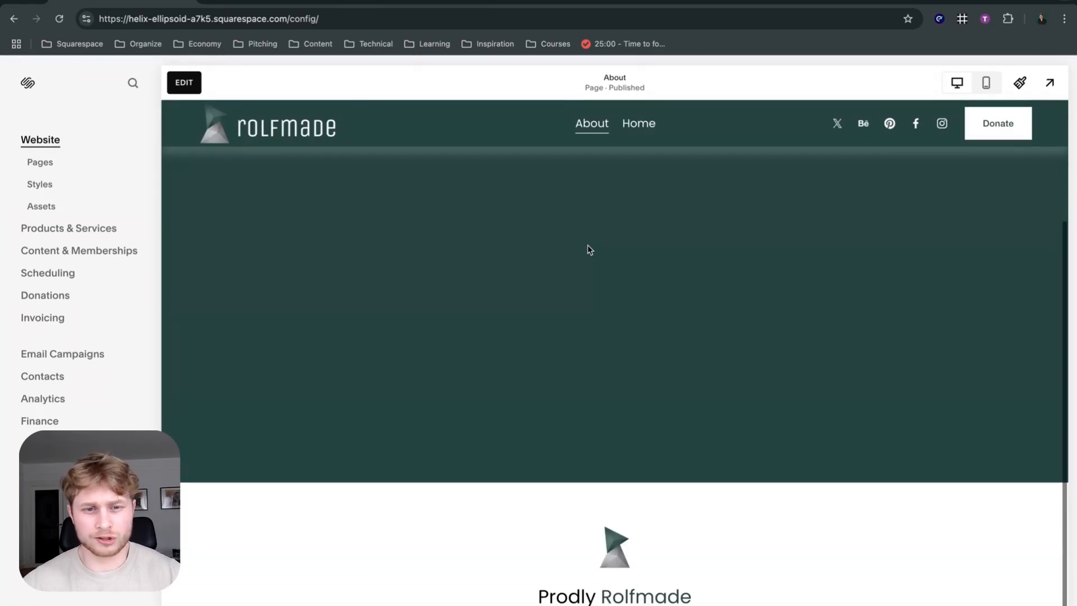
pyautogui.scroll(-1, 587, 245)
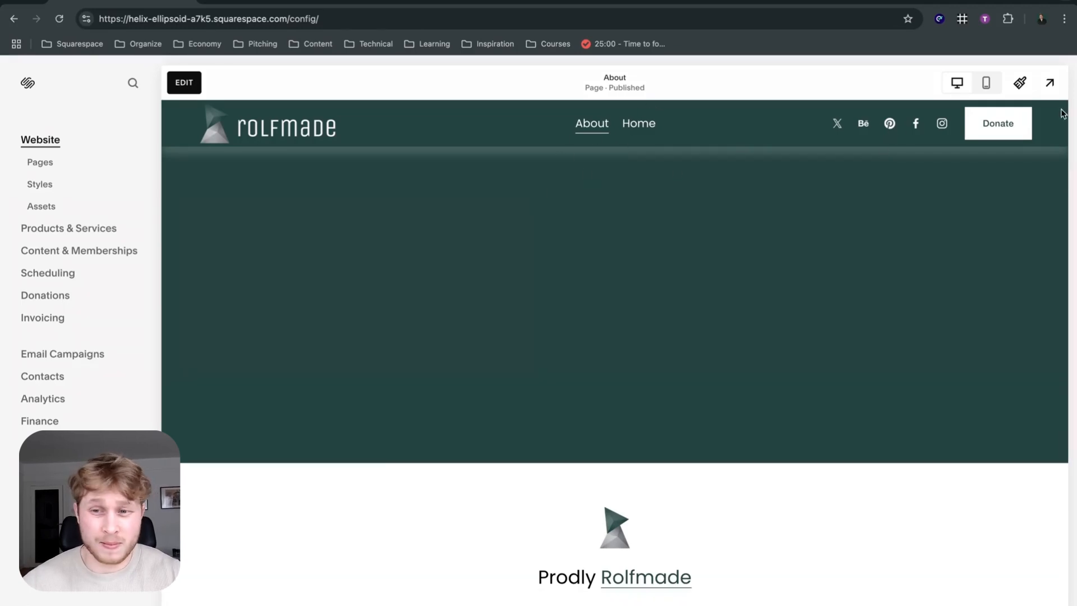
pyautogui.scroll(1, 869, 249)
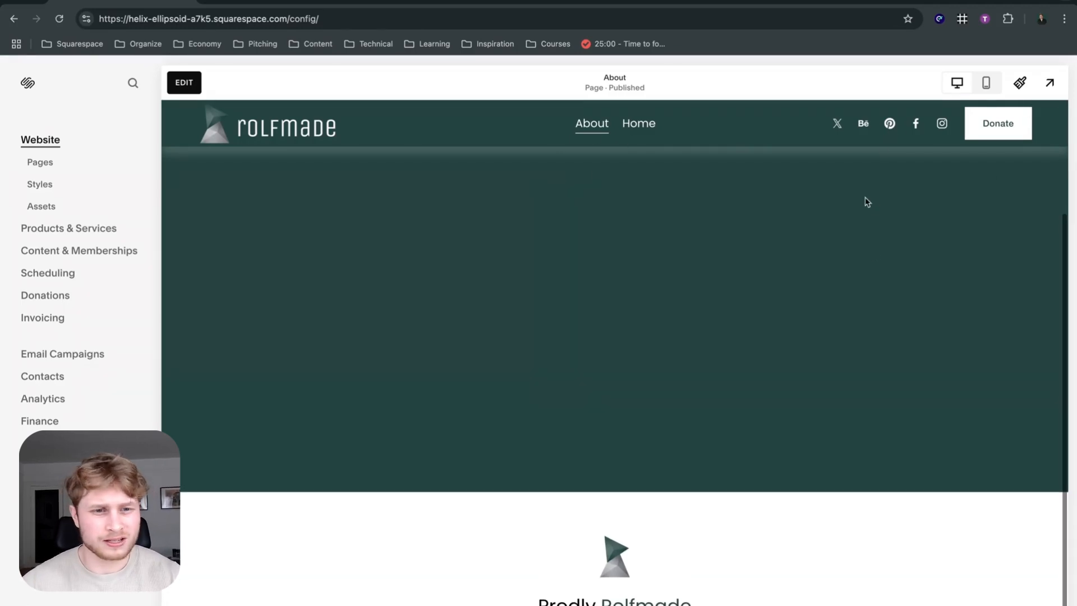
pyautogui.scroll(-1, 361, 211)
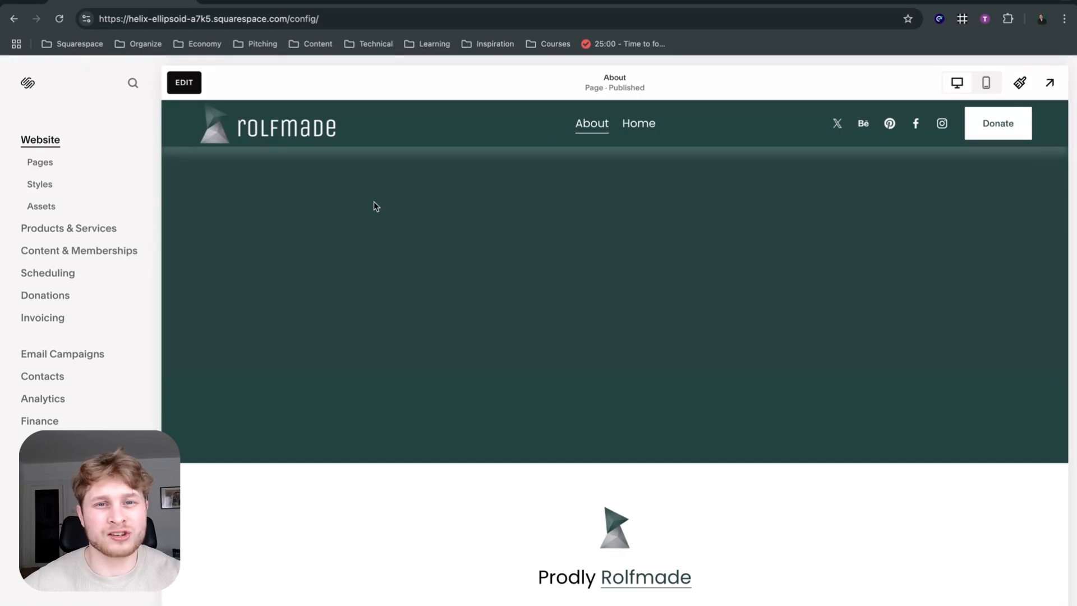
pyautogui.scroll(5, 697, 214)
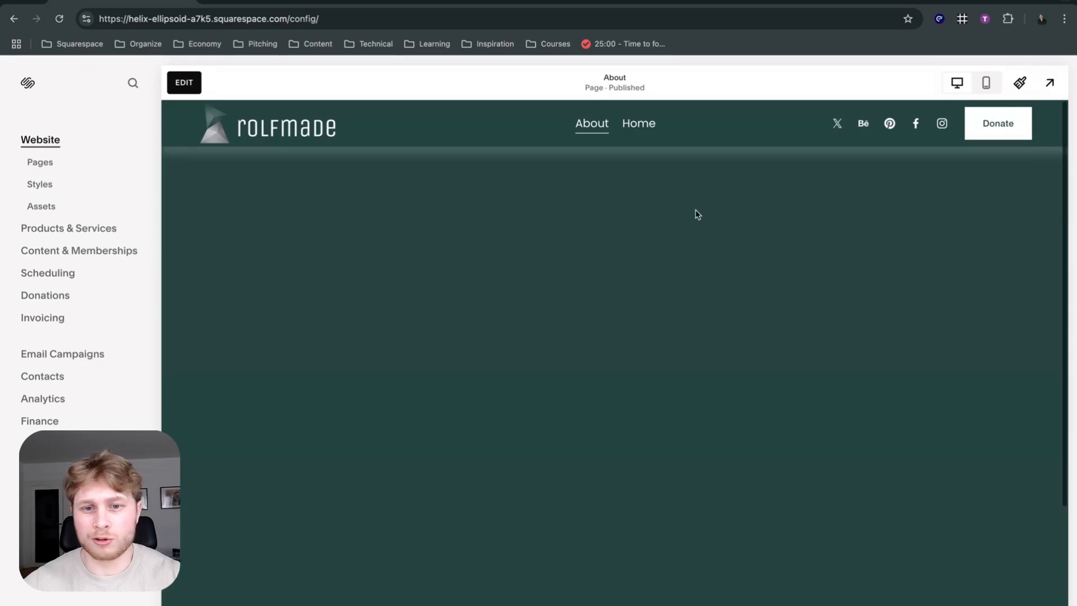
# Return to editing the site header and set its fixed header style to Scroll Back.
pyautogui.click(198, 80)
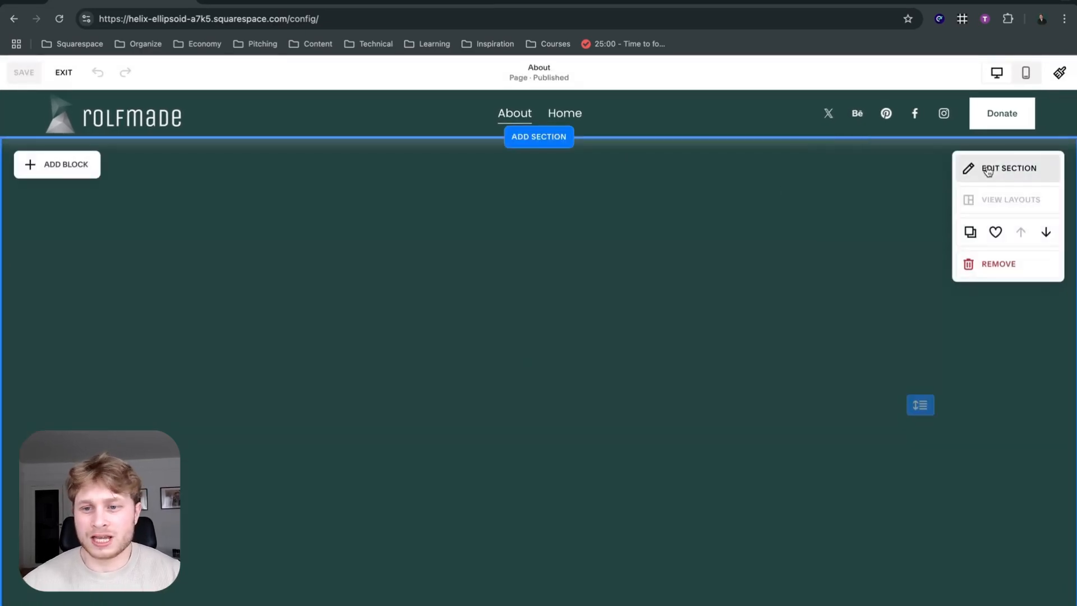
pyautogui.click(976, 167)
pyautogui.click(785, 128)
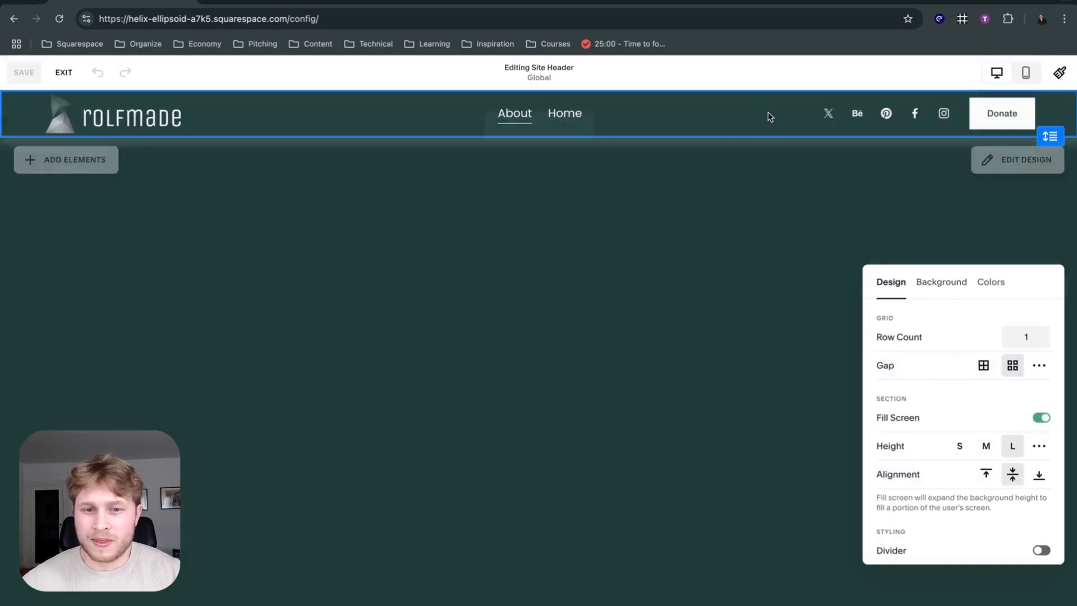
pyautogui.click(998, 161)
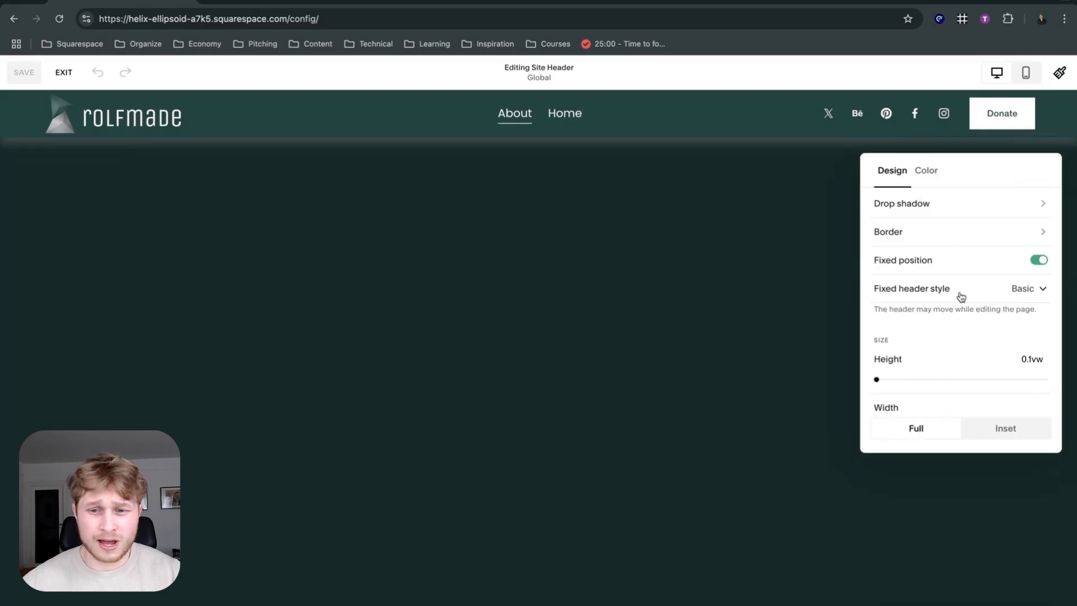
pyautogui.click(961, 297)
pyautogui.click(916, 284)
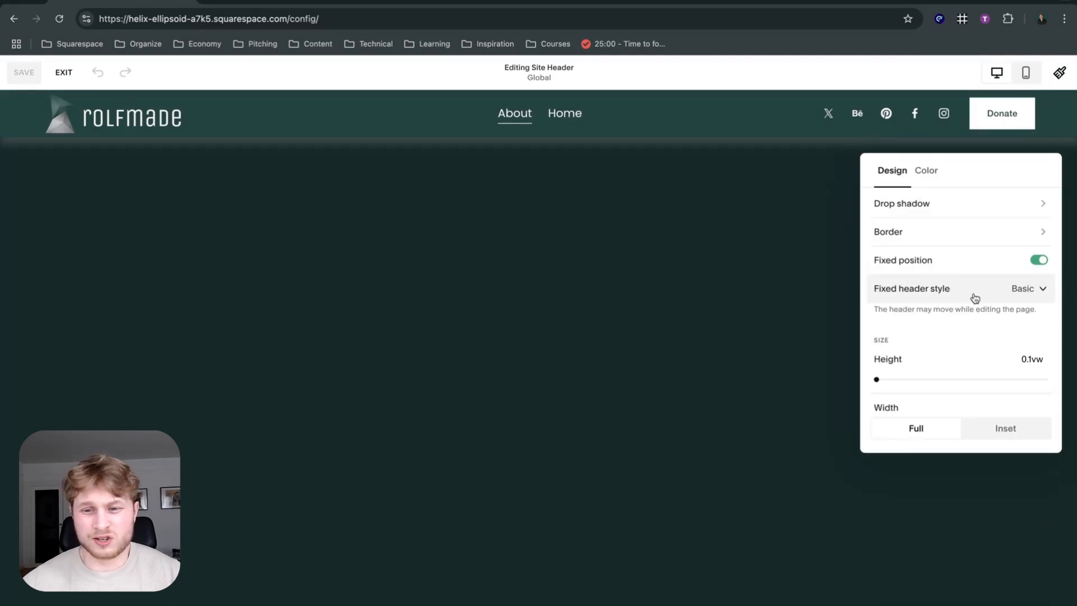
pyautogui.click(974, 298)
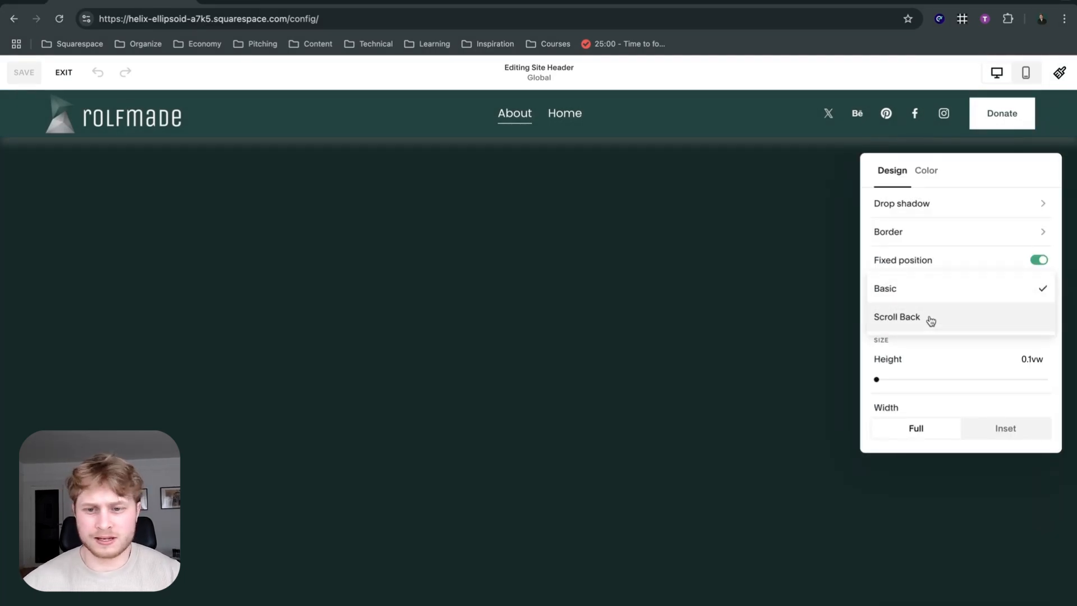
pyautogui.click(930, 319)
pyautogui.scroll(-1, 927, 294)
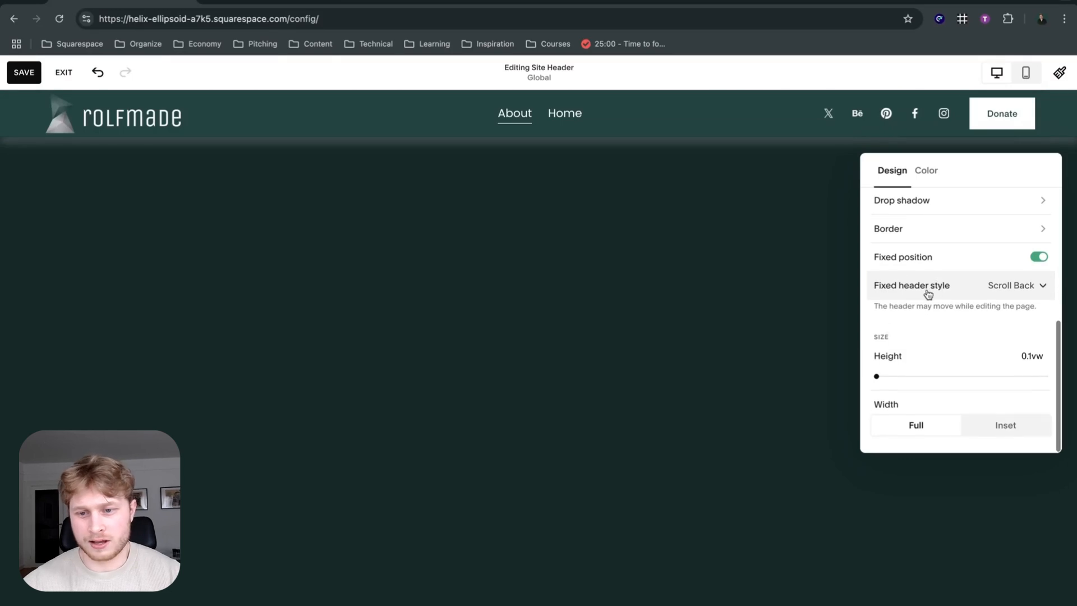
# Set the header's height to 1.1vw and its width to Inset, and close the design settings.
pyautogui.moveTo(875, 380)
pyautogui.mouseDown()
pyautogui.moveTo(904, 375)
pyautogui.moveTo(887, 377)
pyautogui.mouseUp()
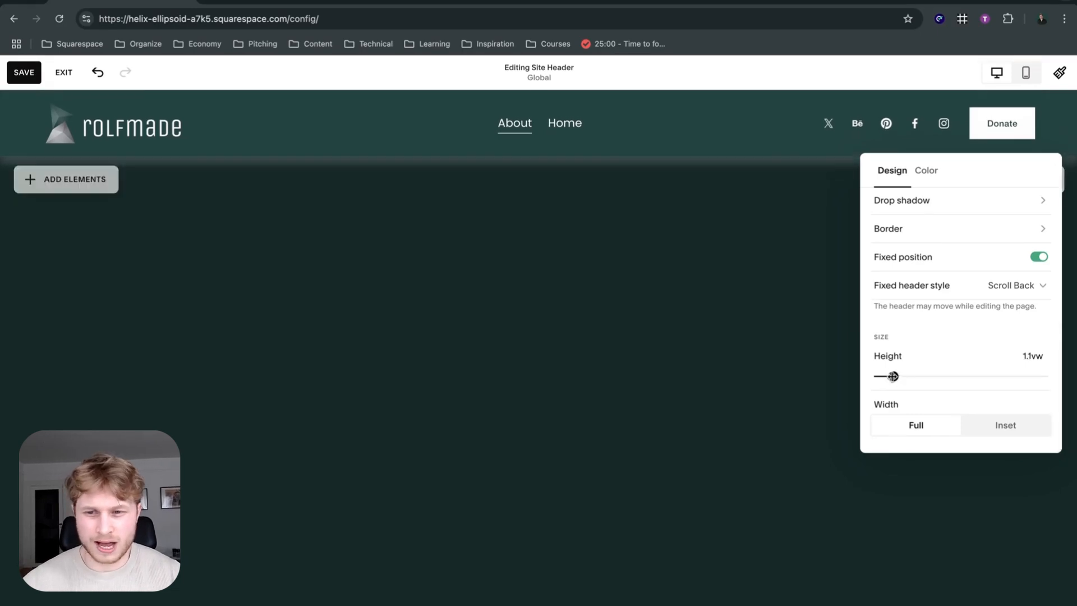
pyautogui.click(988, 430)
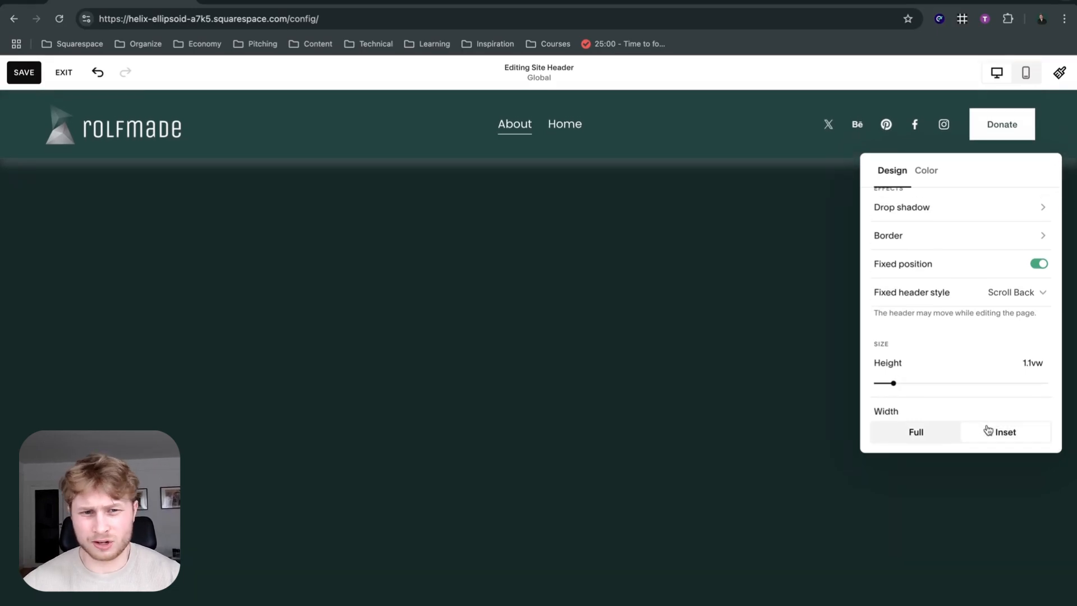
pyautogui.scroll(-1, 938, 395)
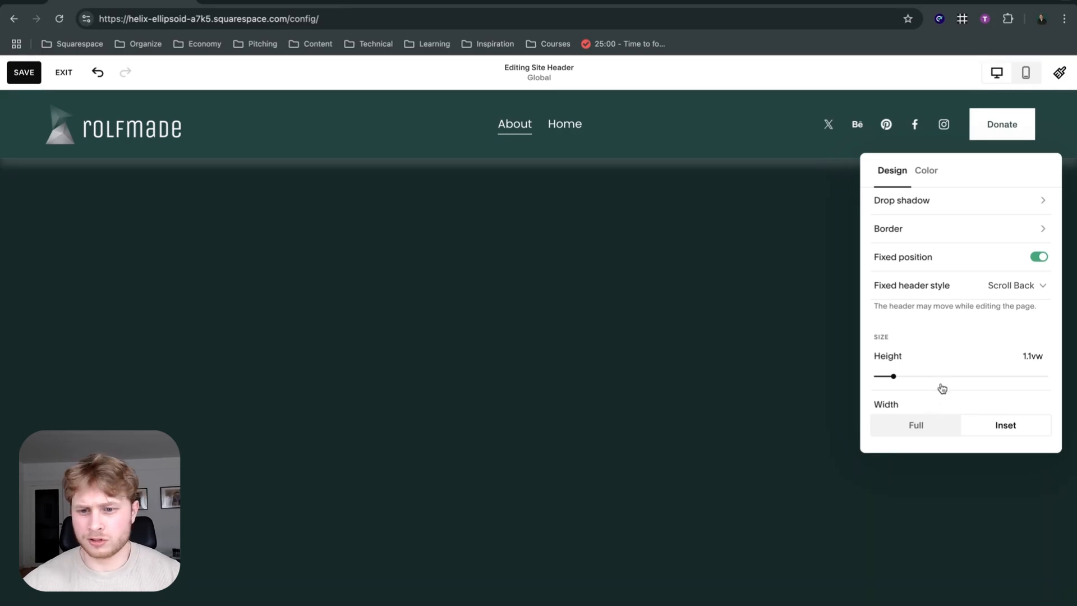
pyautogui.scroll(2, 931, 399)
pyautogui.scroll(1, 931, 399)
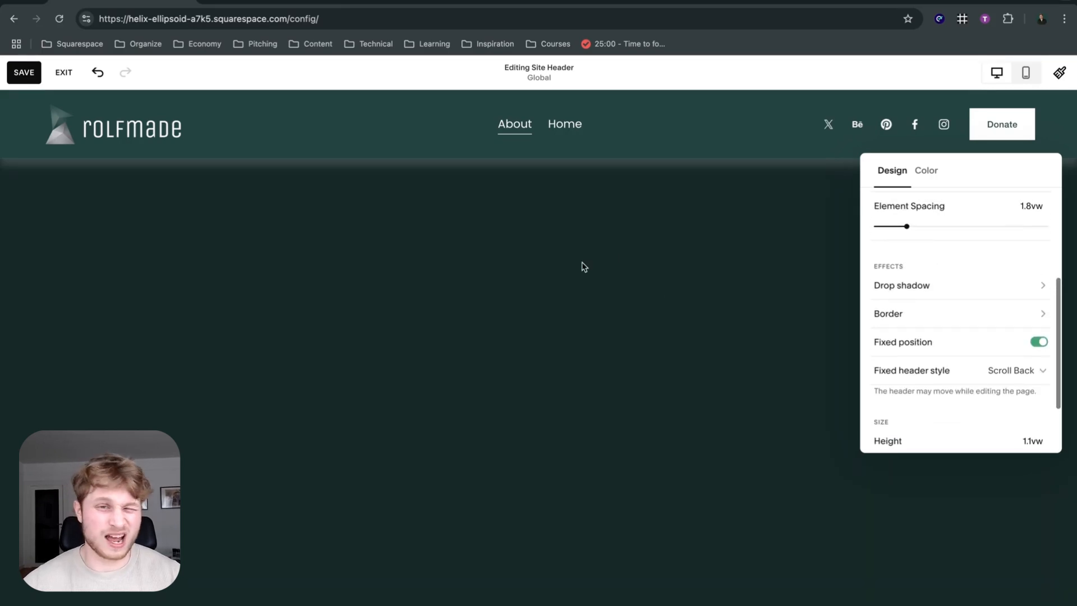
pyautogui.click(331, 199)
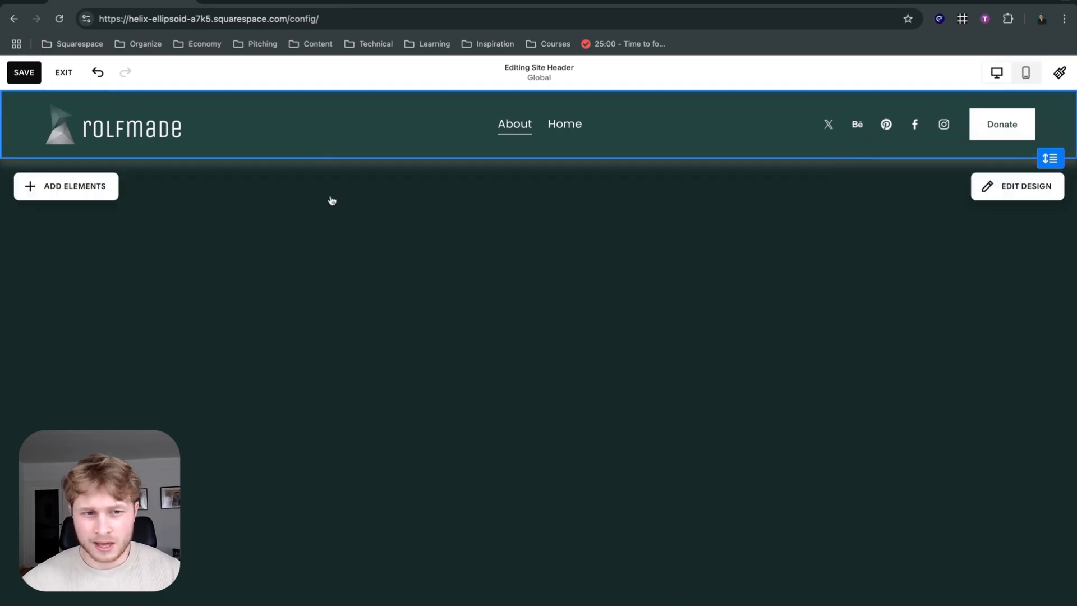
# Set the header logo's height to 50px, check the mobile logo options, and close the logo settings.
pyautogui.click(172, 121)
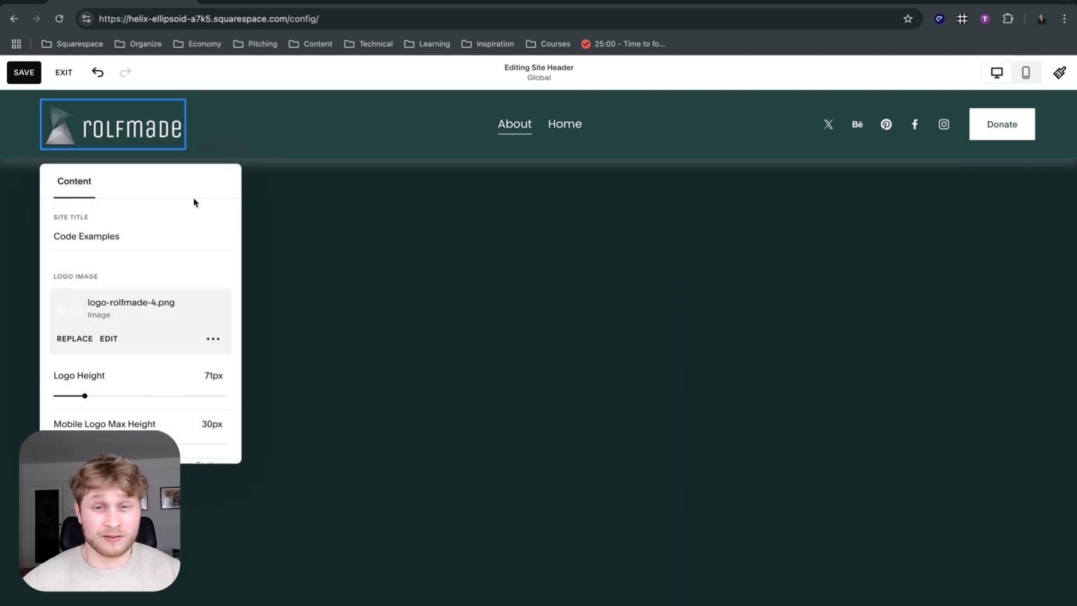
pyautogui.scroll(-4, 196, 208)
pyautogui.scroll(4, 92, 303)
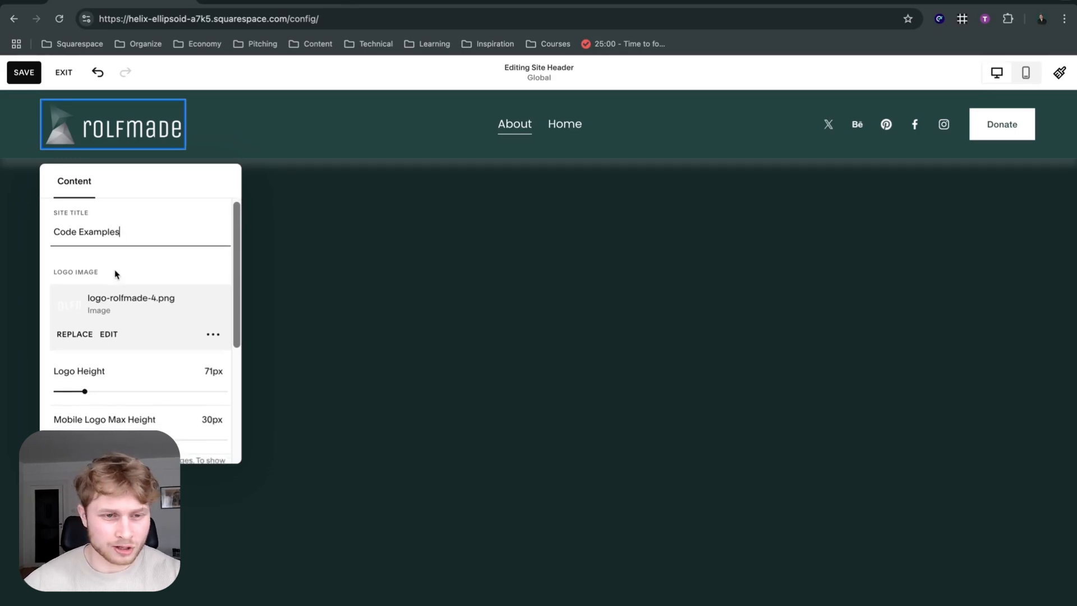
pyautogui.scroll(-1, 119, 270)
pyautogui.scroll(1, 137, 238)
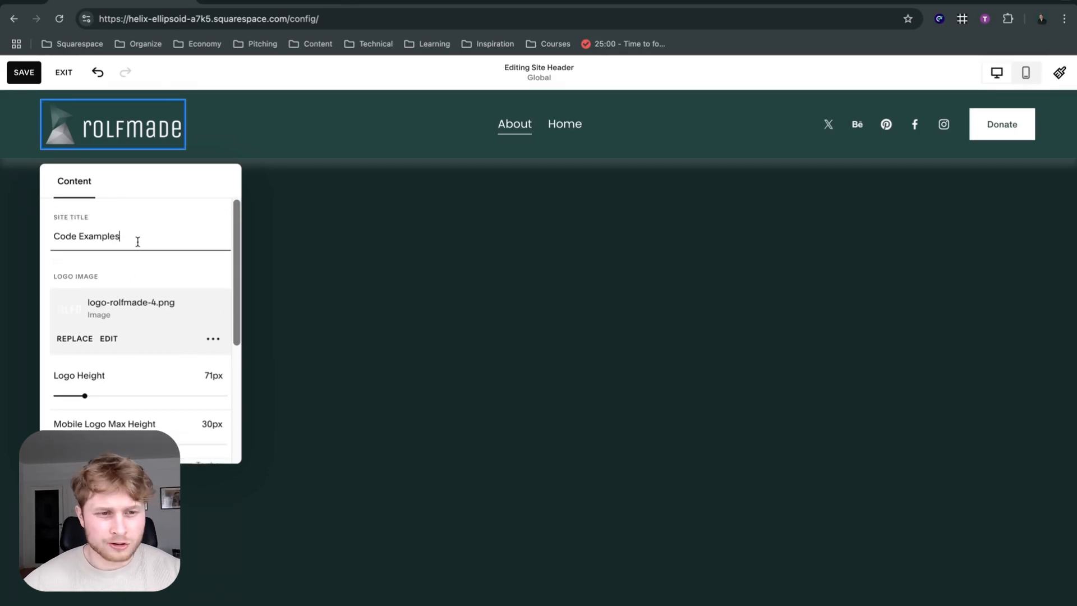
pyautogui.scroll(-2, 136, 240)
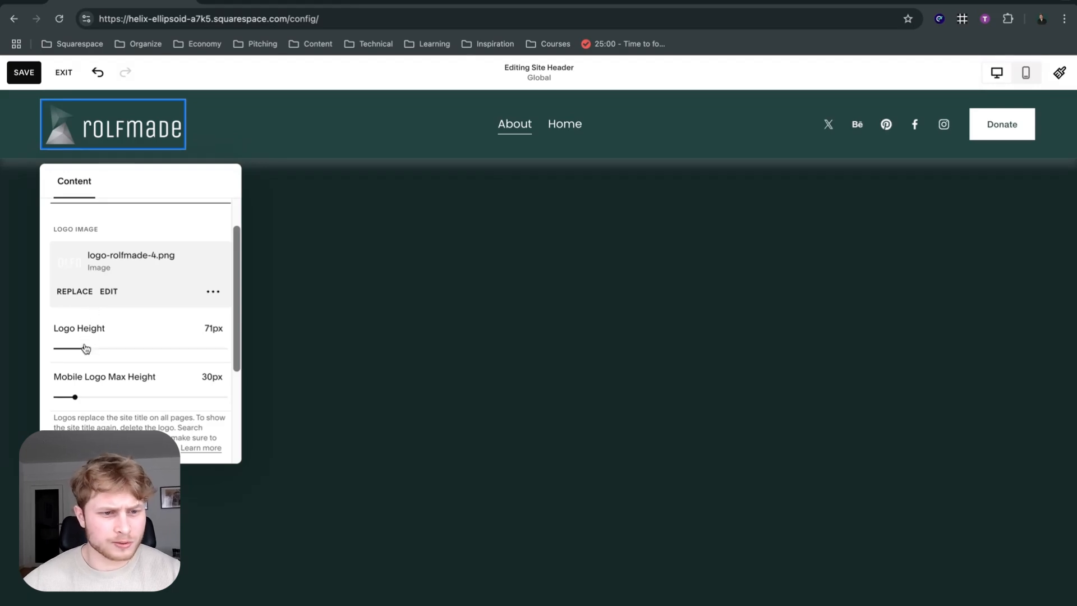
pyautogui.moveTo(84, 349)
pyautogui.mouseDown()
pyautogui.moveTo(113, 348)
pyautogui.moveTo(73, 348)
pyautogui.mouseUp()
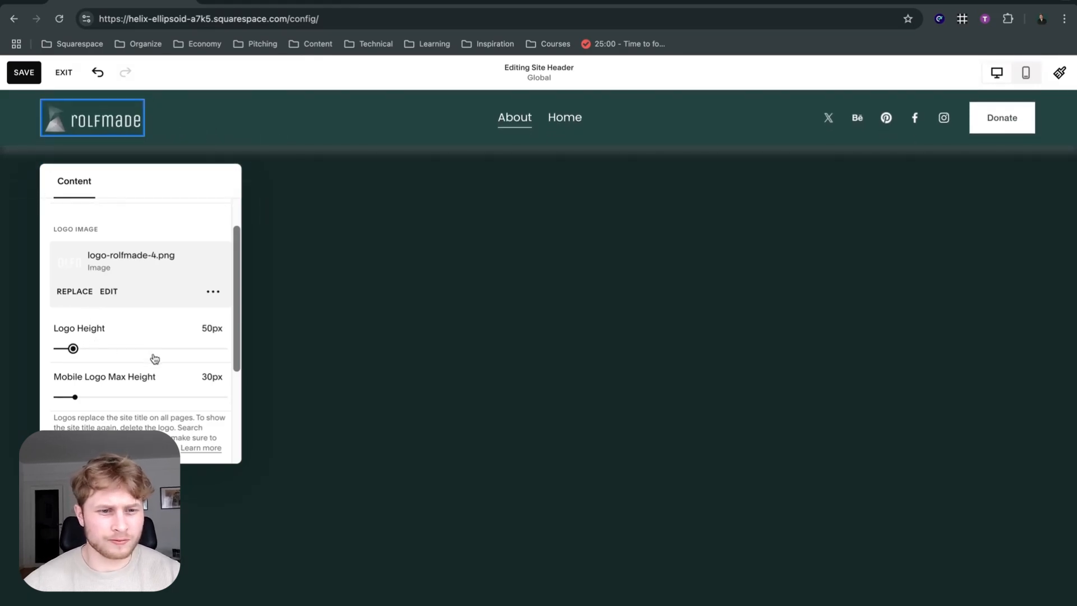
pyautogui.scroll(-1, 144, 359)
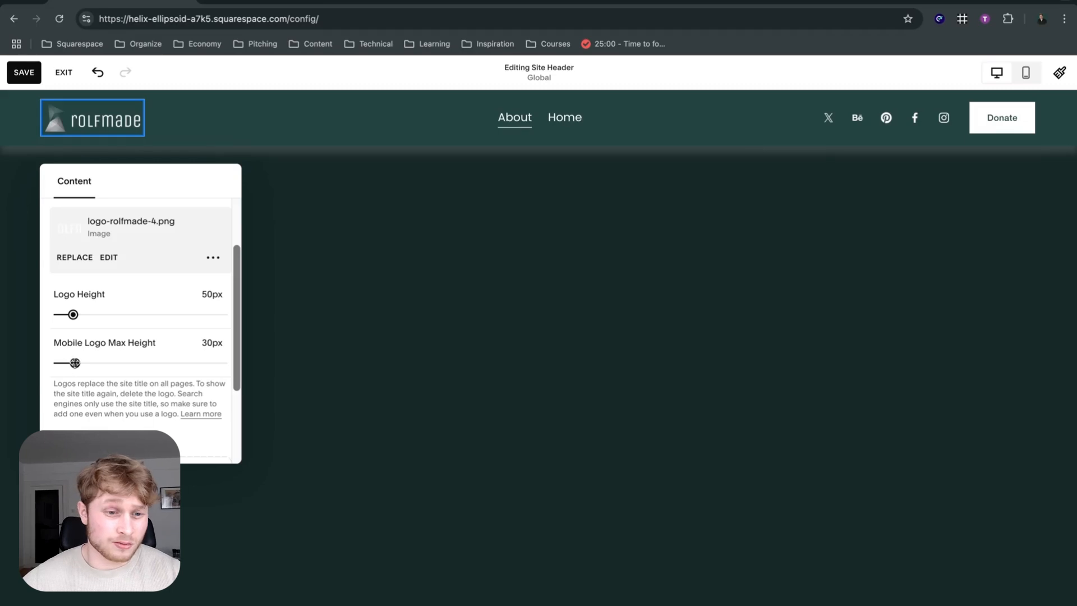
pyautogui.scroll(-3, 74, 363)
pyautogui.scroll(-1, 101, 291)
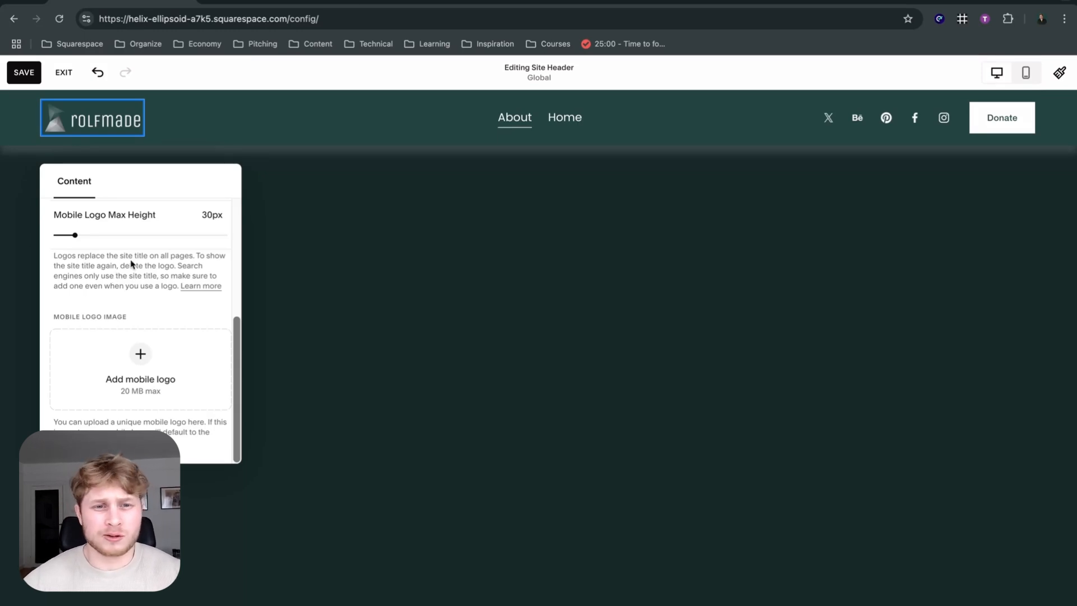
pyautogui.click(321, 246)
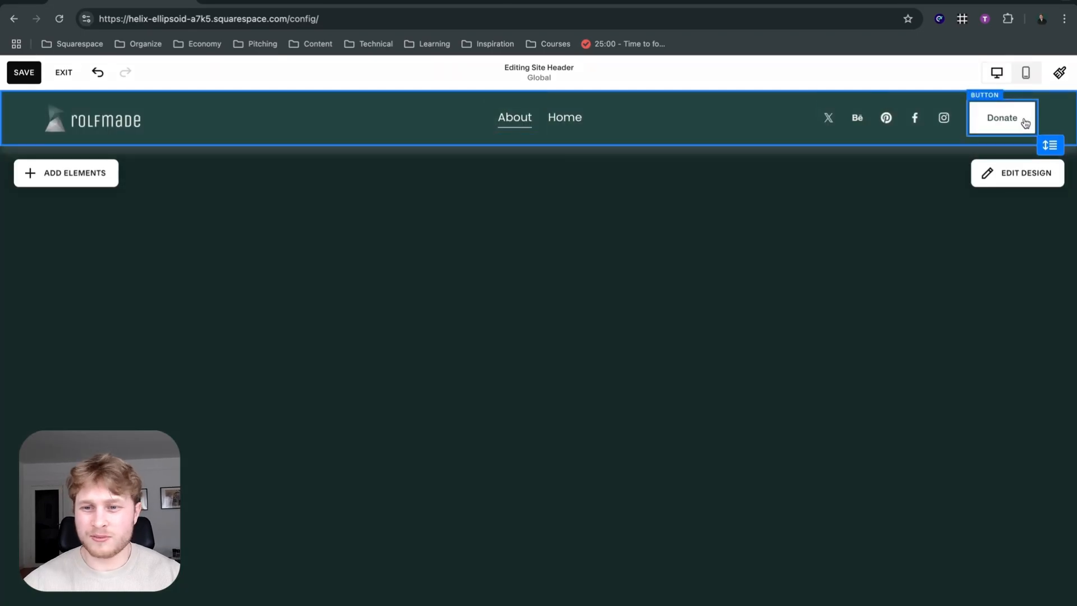
# View the color styles available for the site header and close its design settings.
pyautogui.click(1009, 171)
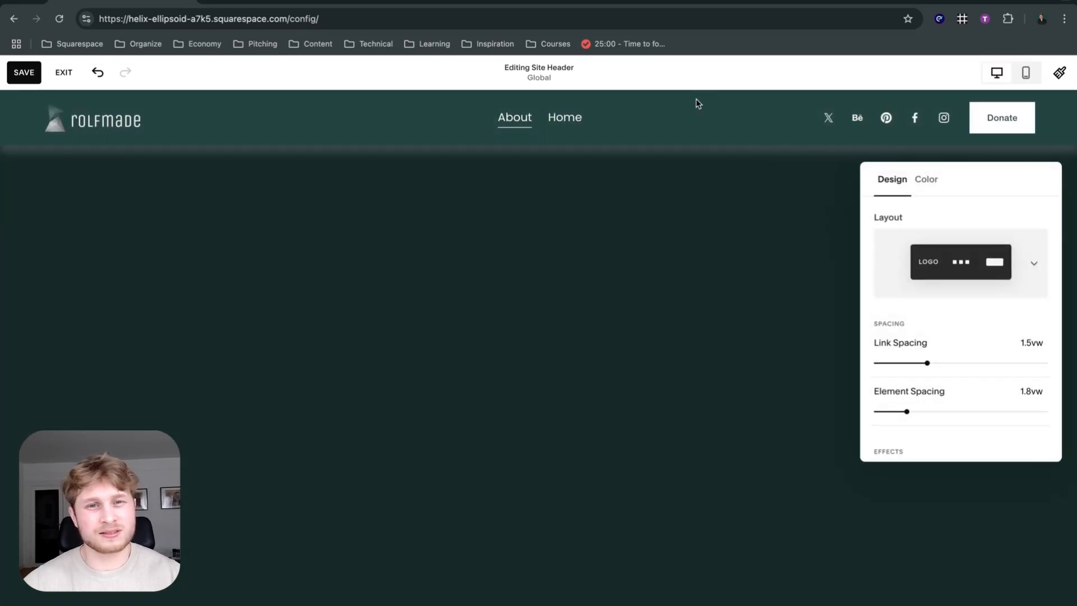
pyautogui.click(932, 184)
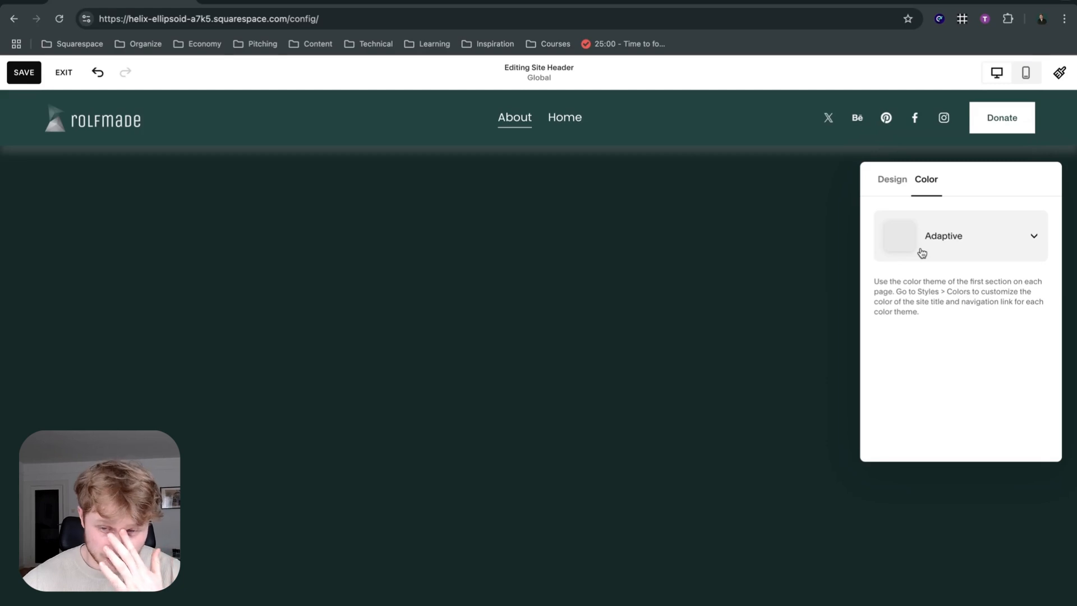
pyautogui.click(922, 252)
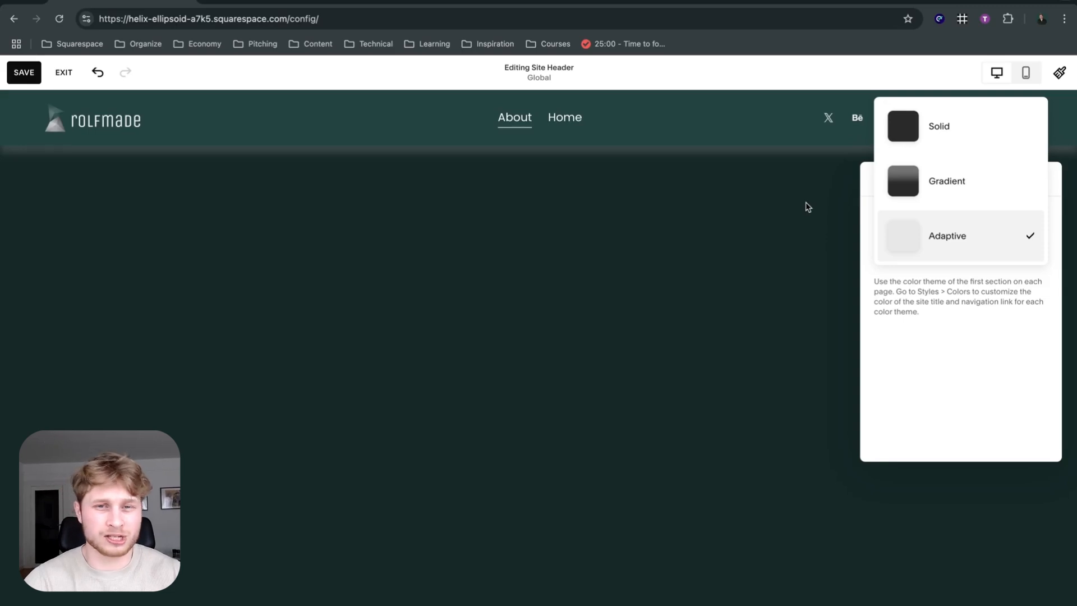
pyautogui.click(619, 414)
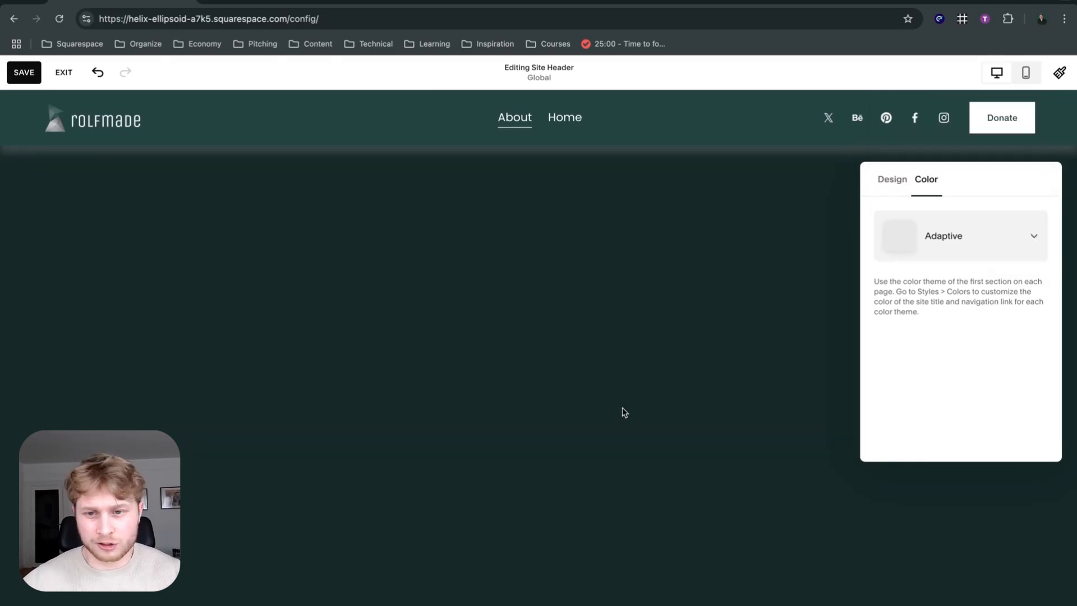
pyautogui.click(624, 412)
# Open the background settings of the About page's first section.
pyautogui.click(527, 322)
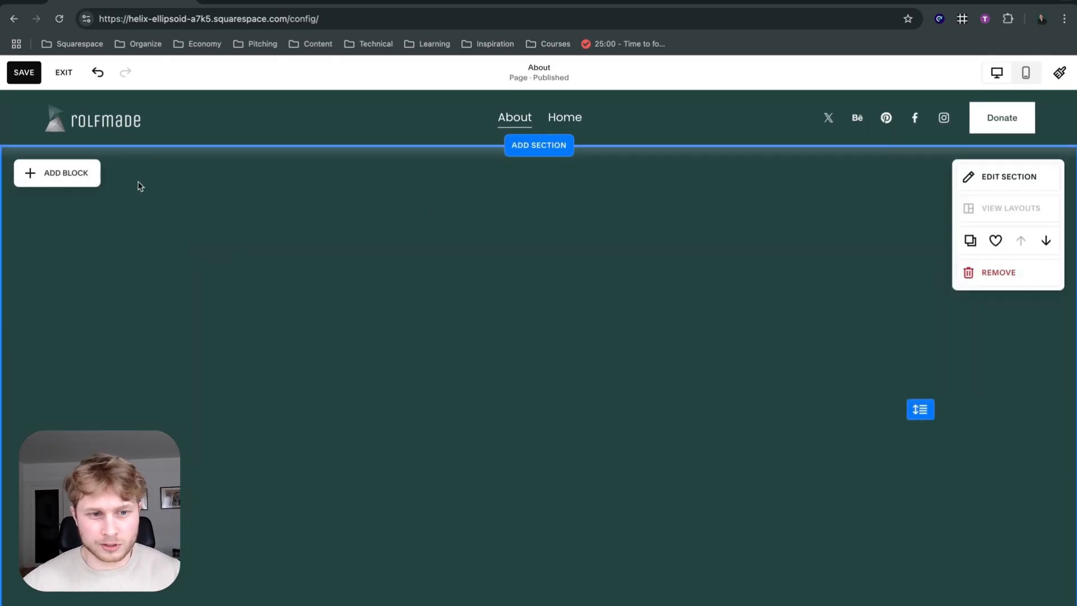
pyautogui.click(1032, 184)
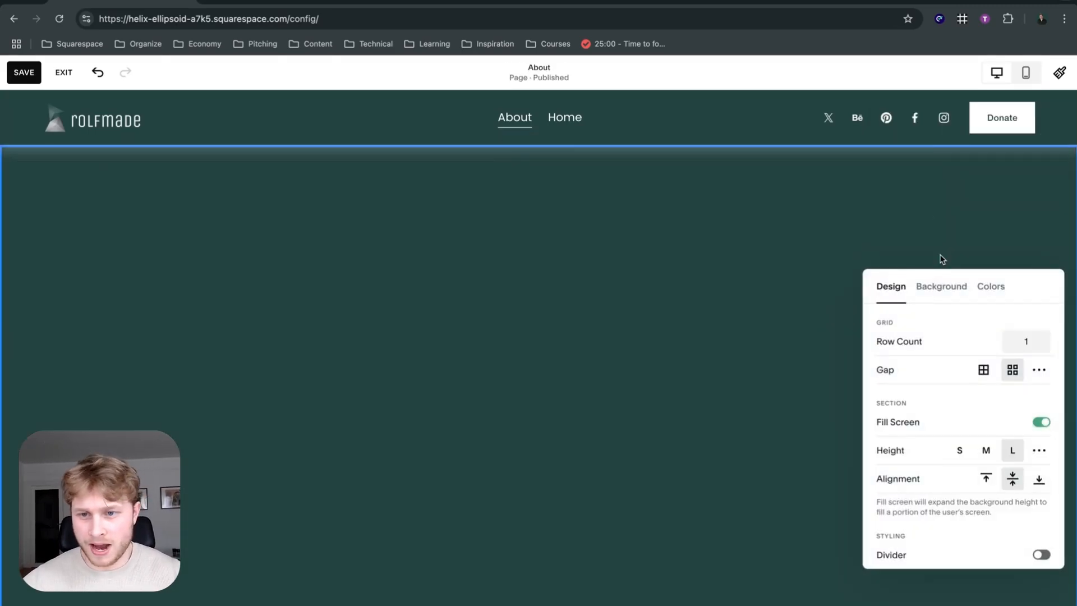
pyautogui.click(940, 287)
pyautogui.click(962, 374)
pyautogui.click(962, 433)
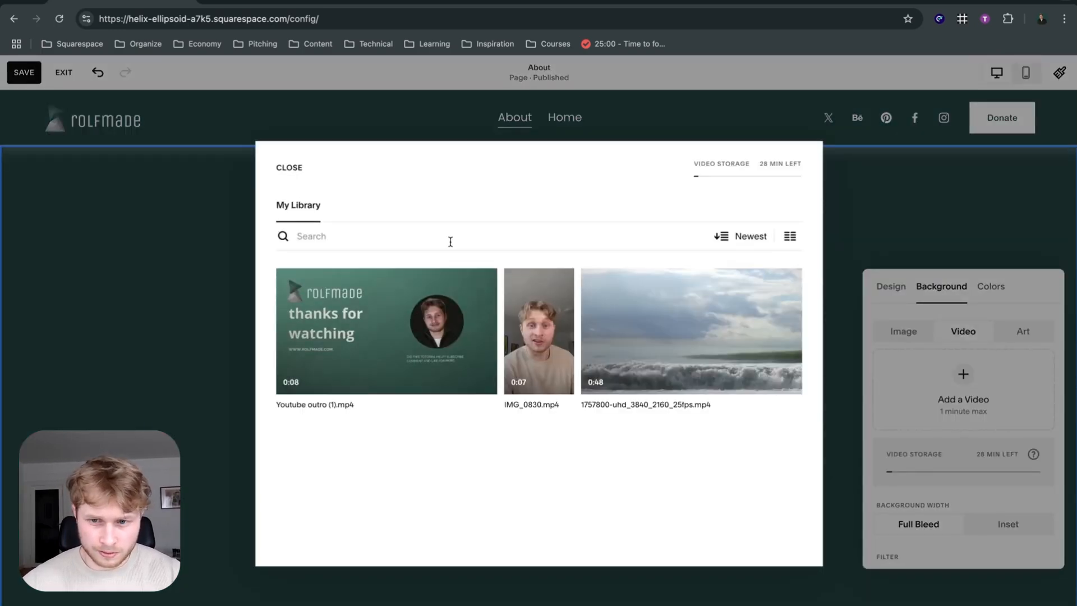
pyautogui.click(290, 169)
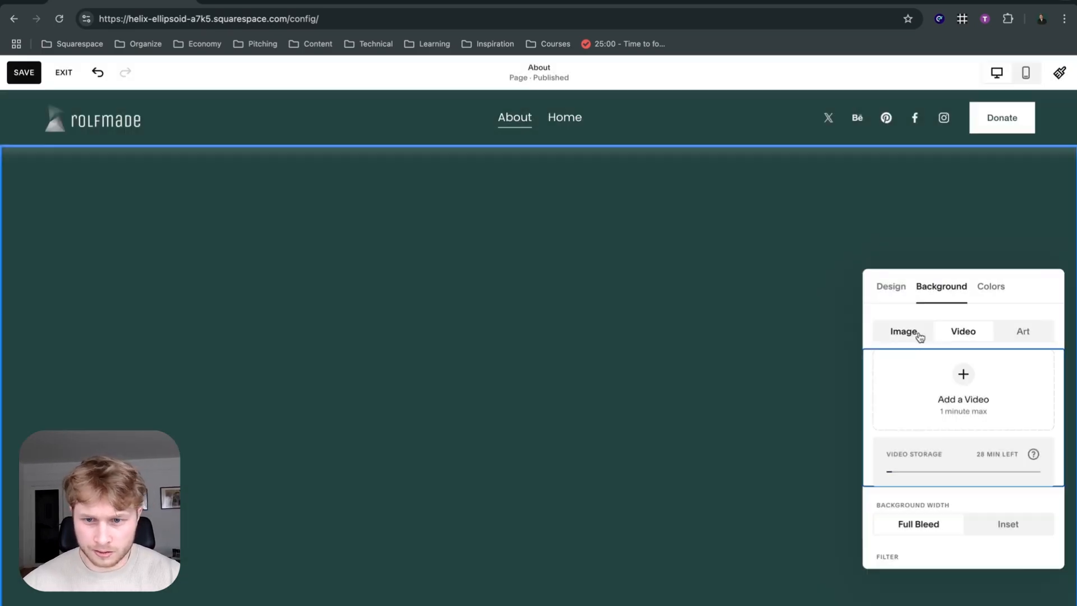
# Add the orange mountain image unsplash-image-mD8_A77YN2Q.jpg as the section's background and close the section settings.
pyautogui.click(906, 332)
pyautogui.click(735, 309)
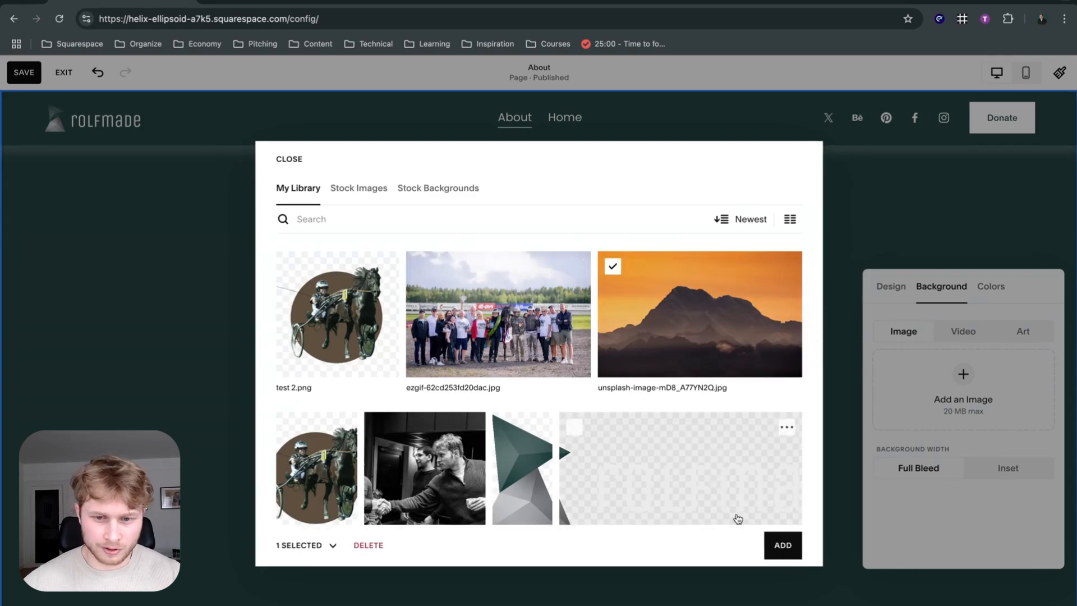
pyautogui.click(774, 546)
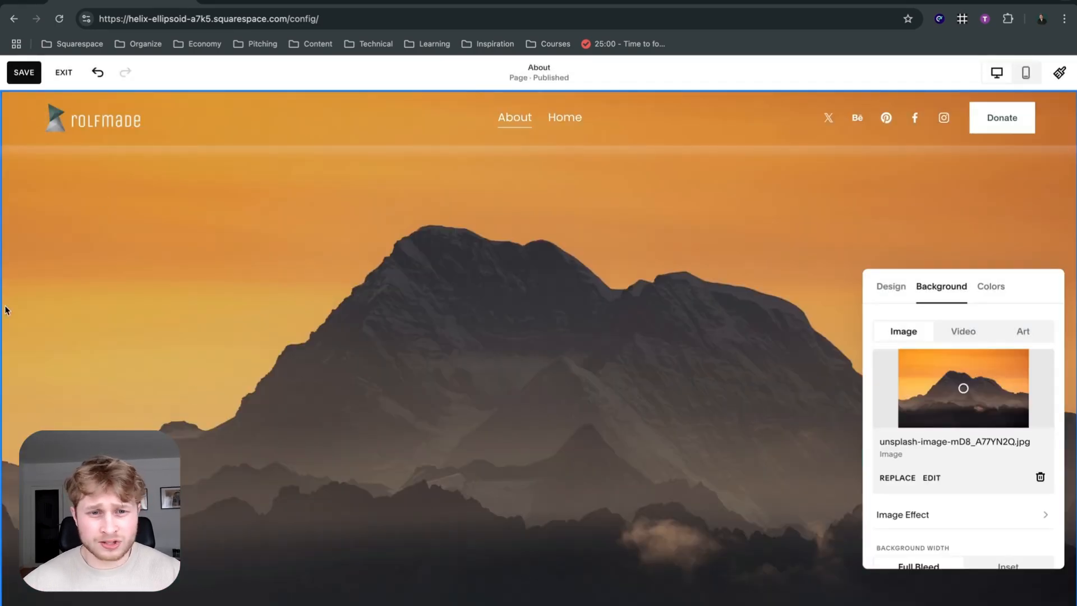
pyautogui.click(414, 277)
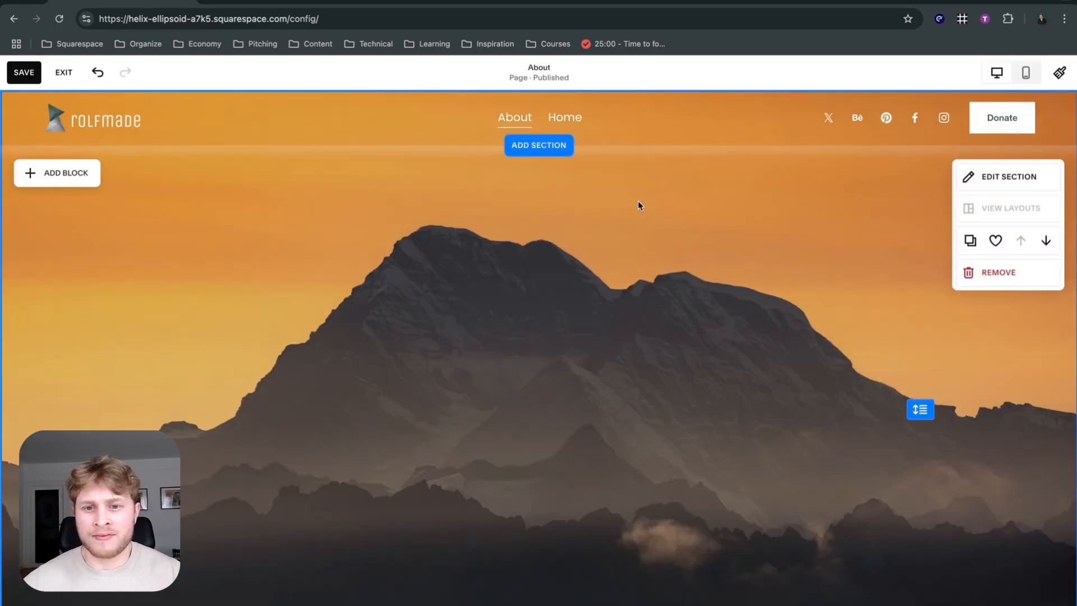
# Change the site header's color style to Solid and set its opacity to 50%.
pyautogui.click(635, 125)
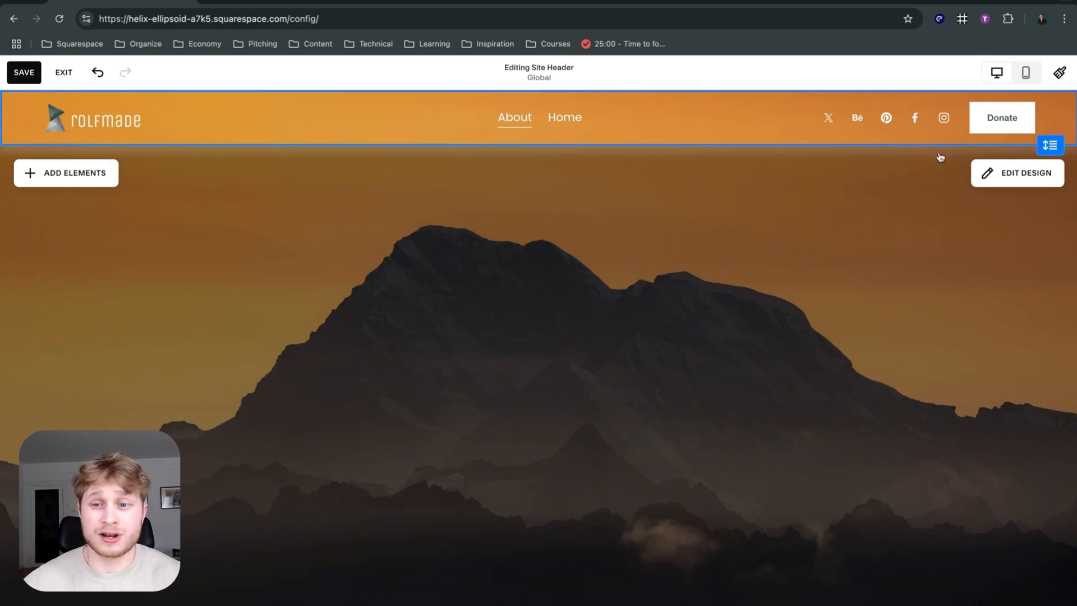
pyautogui.click(994, 170)
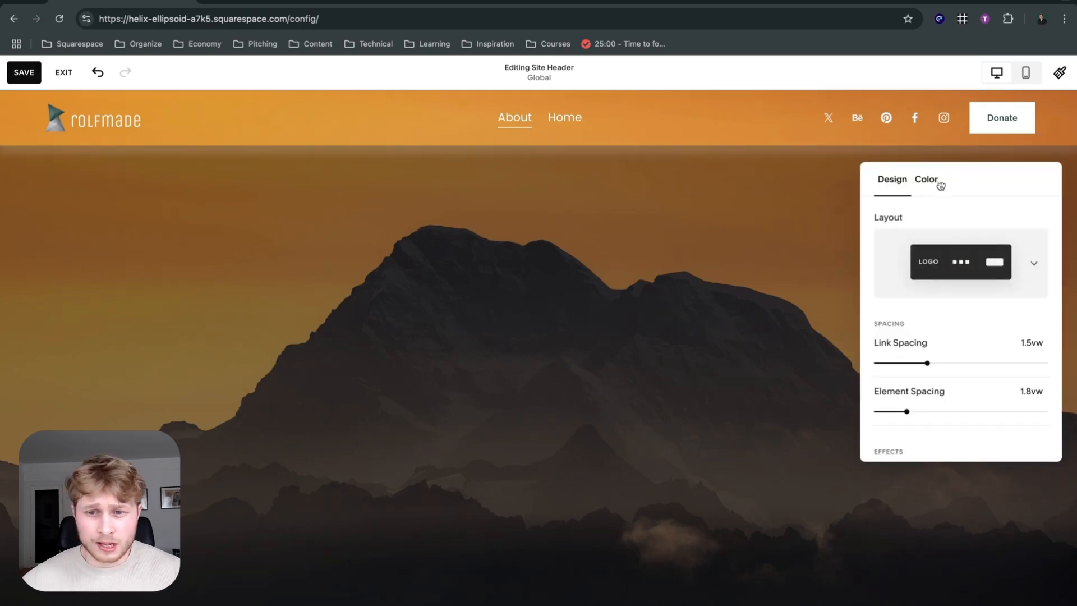
pyautogui.click(911, 178)
pyautogui.click(931, 232)
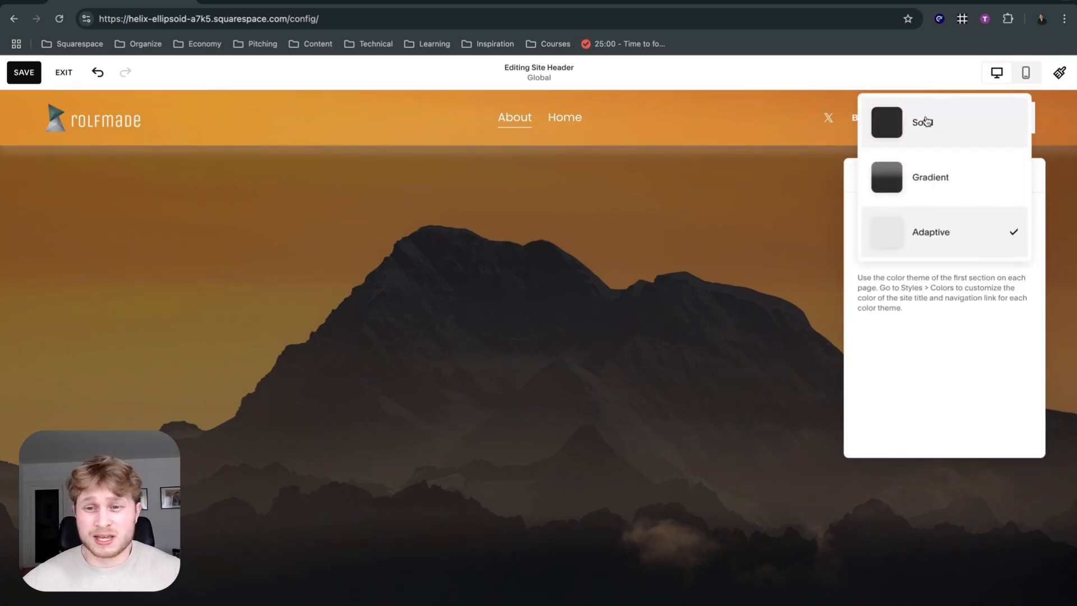
pyautogui.click(927, 120)
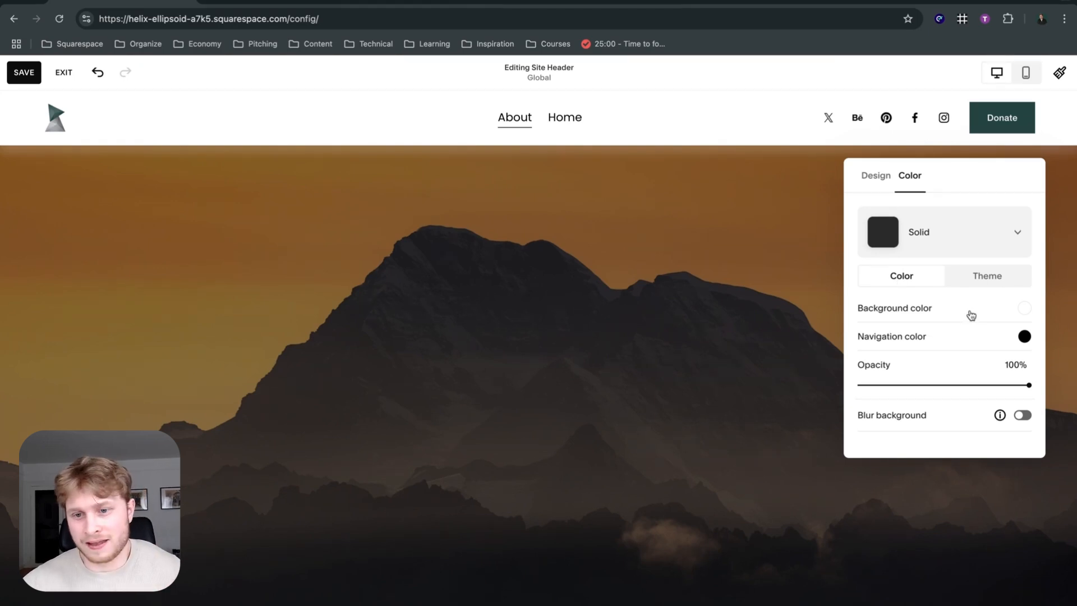
pyautogui.click(994, 385)
pyautogui.moveTo(994, 385); pyautogui.dragTo(945, 399)
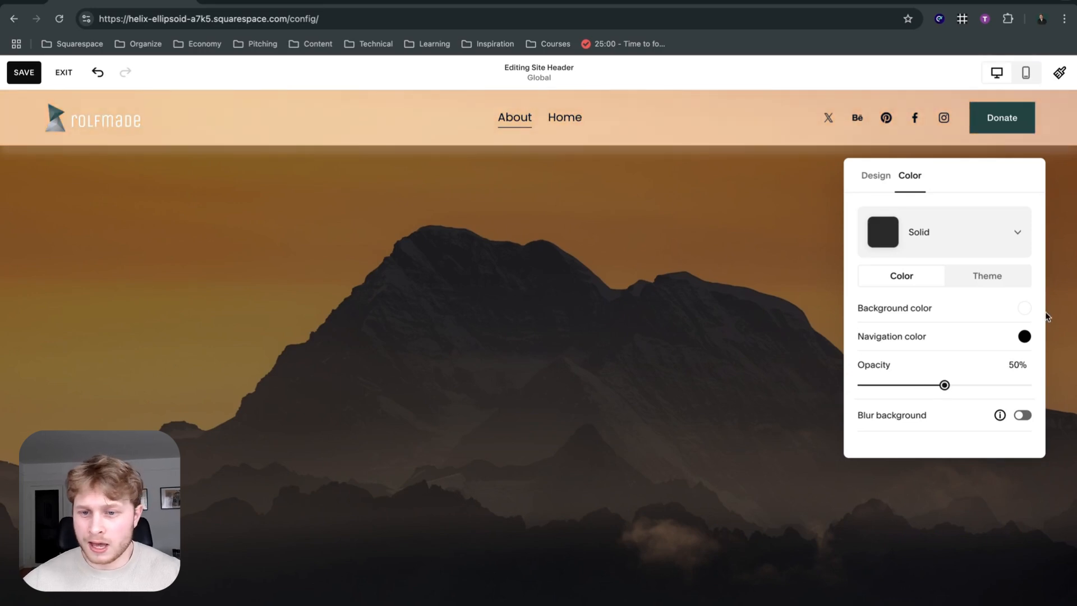
# Set the solid header's background color to dark green and its navigation color to white from the palette.
pyautogui.click(1024, 308)
pyautogui.click(1012, 280)
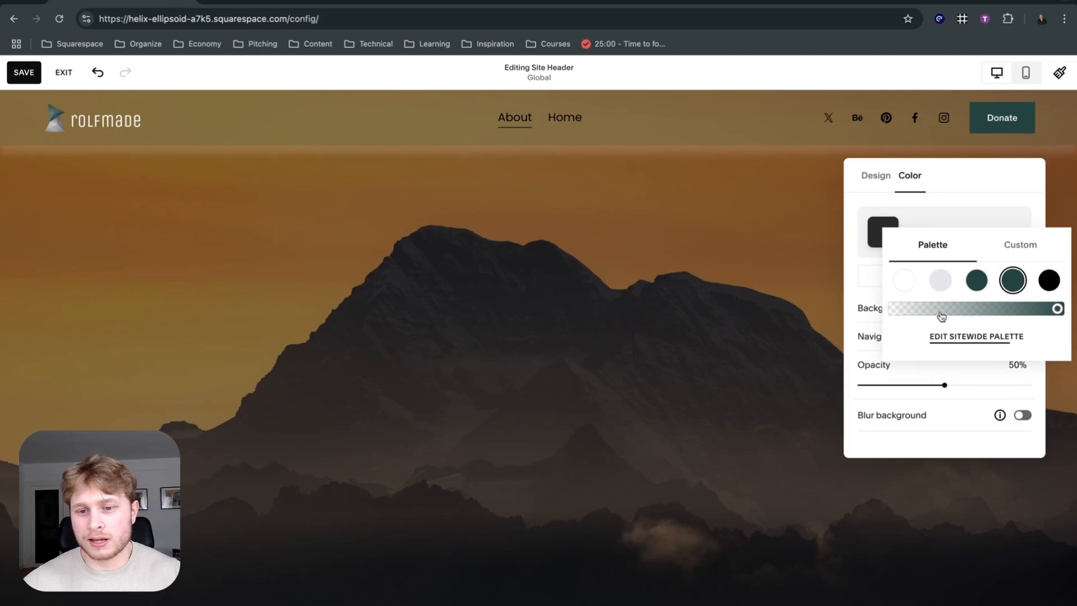
pyautogui.click(859, 291)
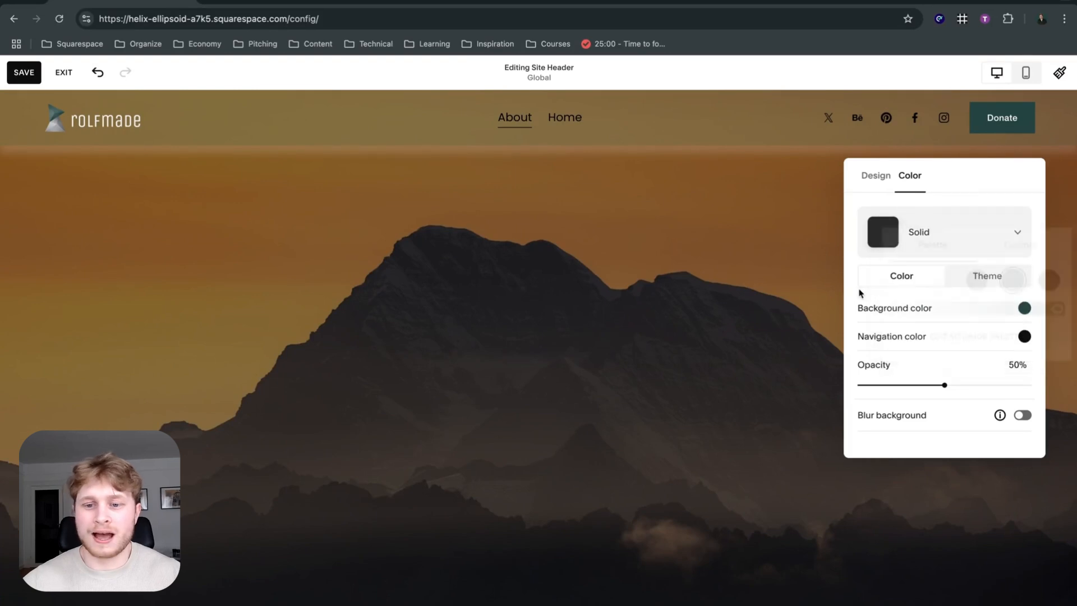
pyautogui.click(1024, 337)
pyautogui.click(904, 309)
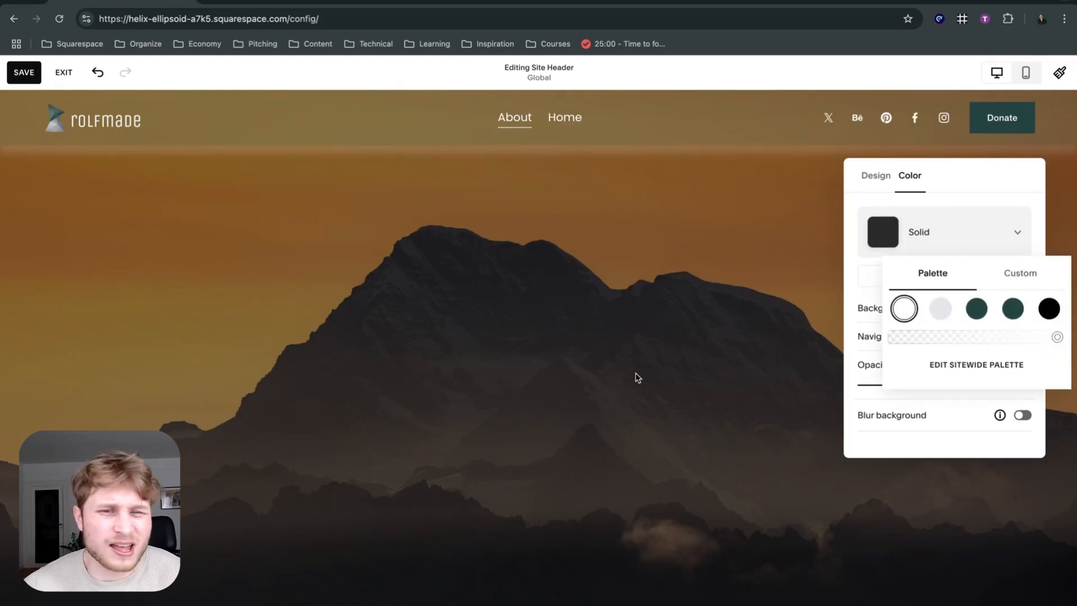
pyautogui.click(861, 303)
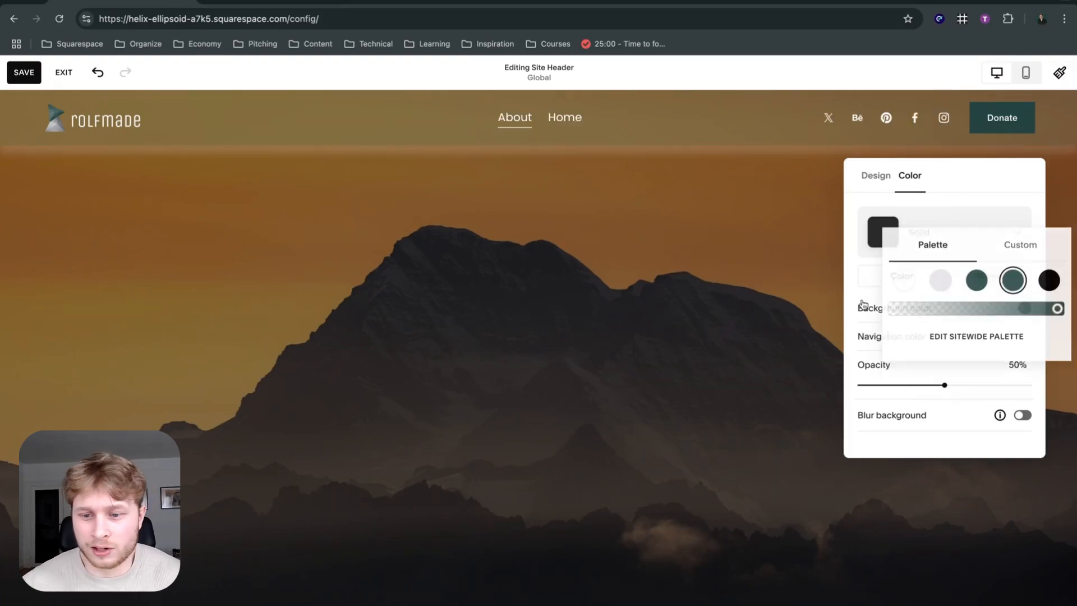
# Turn on background blur for the solid header.
pyautogui.click(1022, 415)
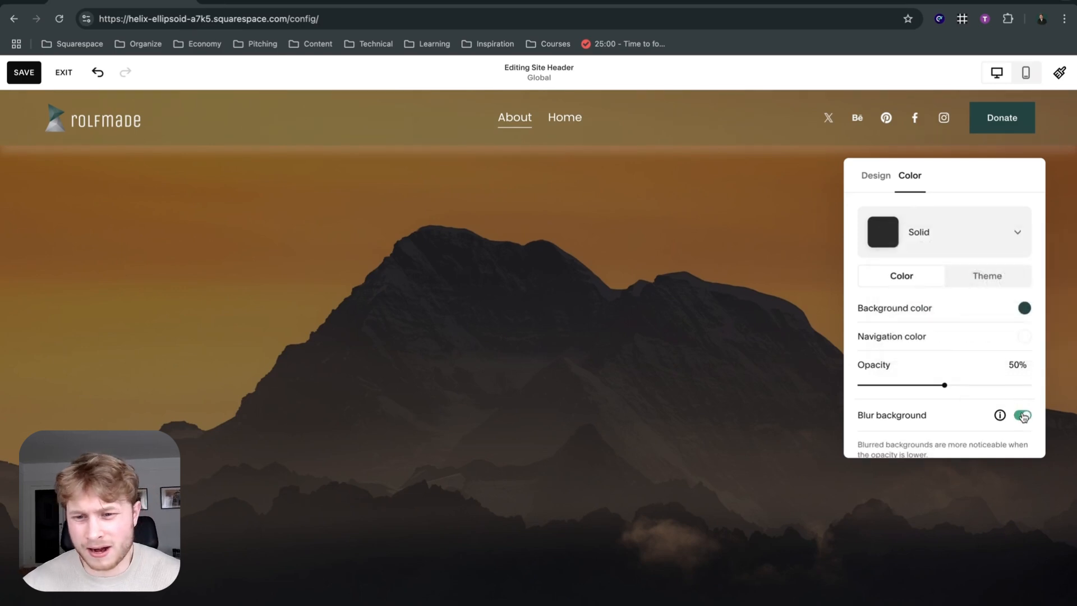
pyautogui.scroll(-2, 1004, 404)
pyautogui.scroll(2, 990, 359)
# Switch the header's color style to Gradient and close the design settings.
pyautogui.click(909, 252)
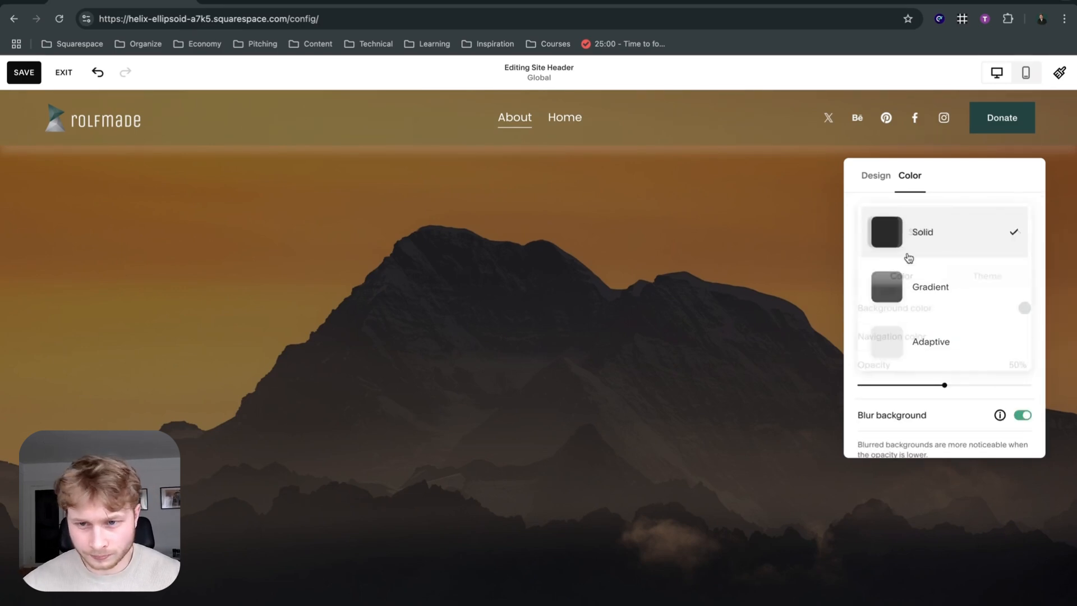
pyautogui.click(940, 273)
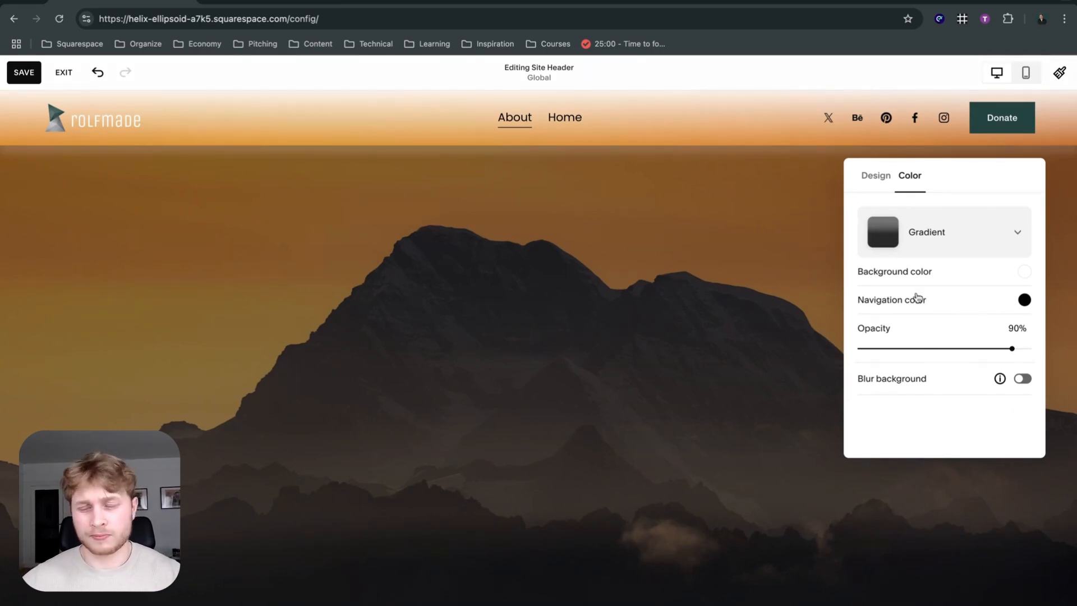
pyautogui.click(658, 333)
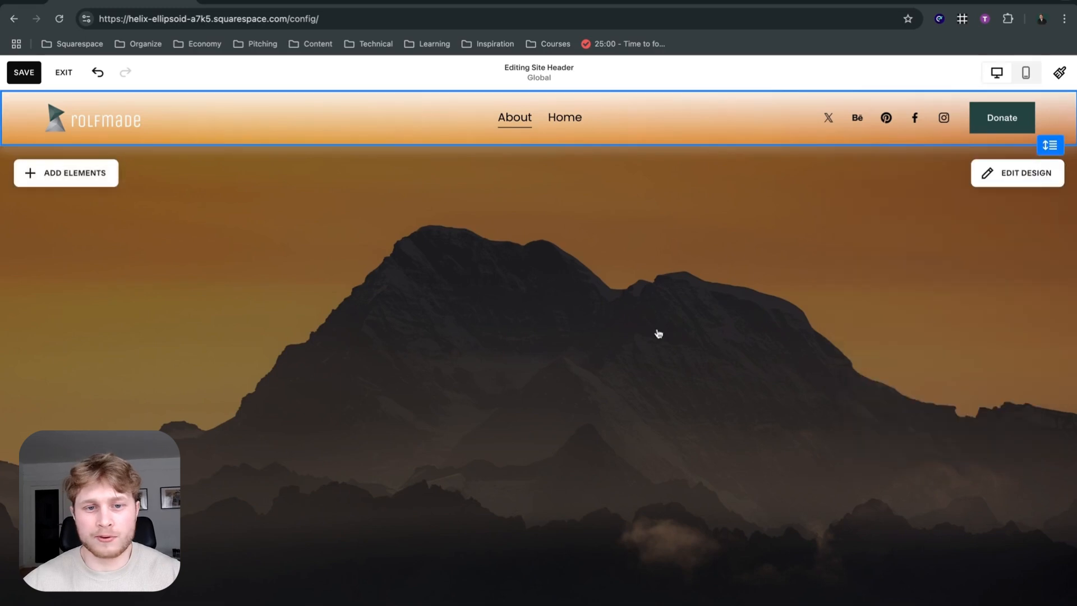
# Check the first section's background settings, close them, and return to editing the site header.
pyautogui.click(659, 291)
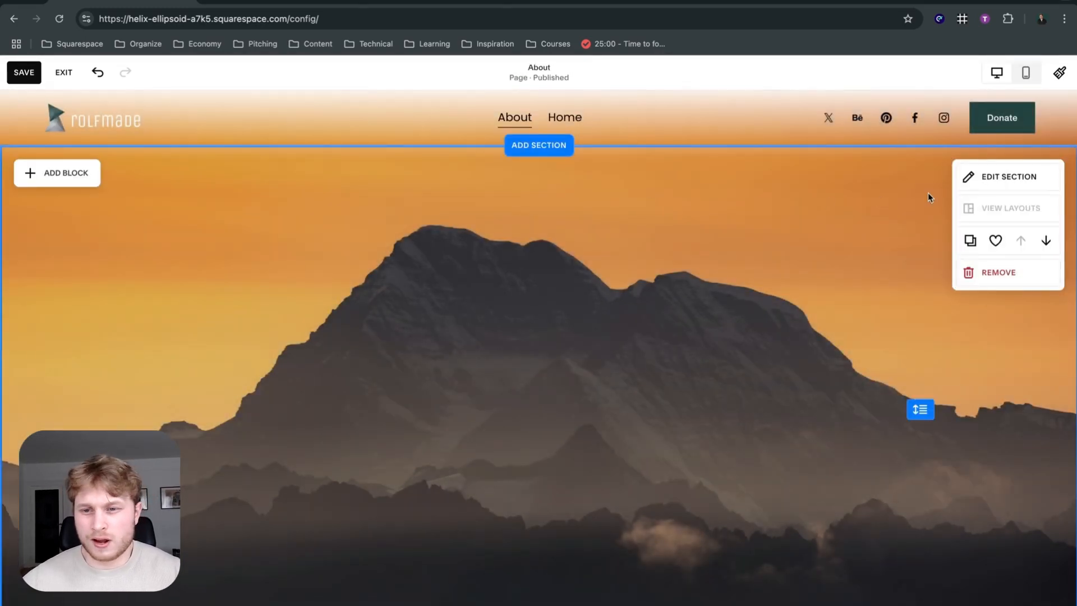
pyautogui.click(986, 176)
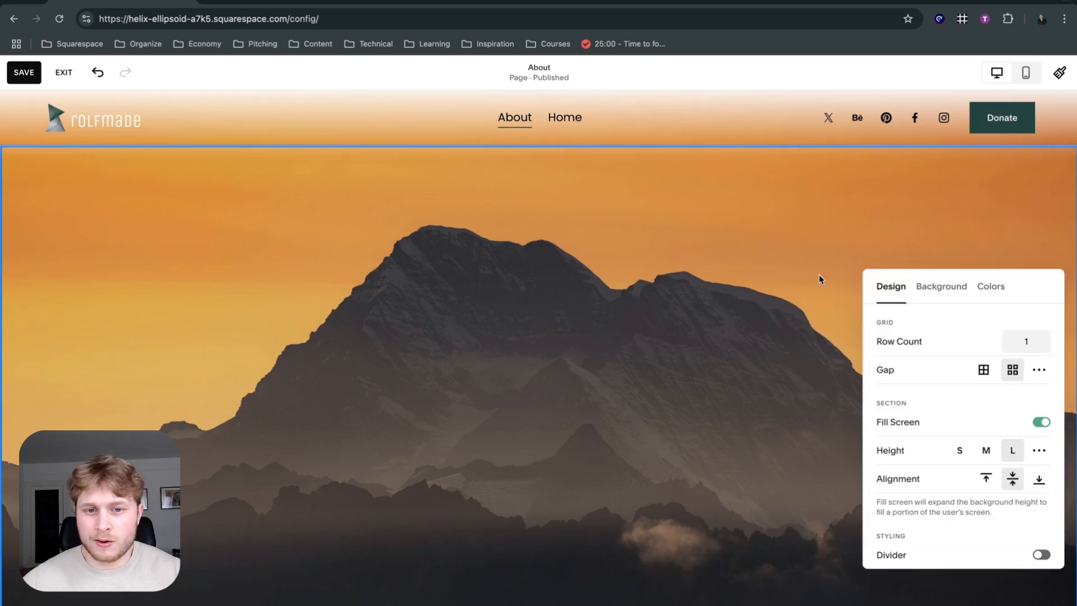
pyautogui.click(948, 286)
pyautogui.click(857, 270)
pyautogui.click(742, 132)
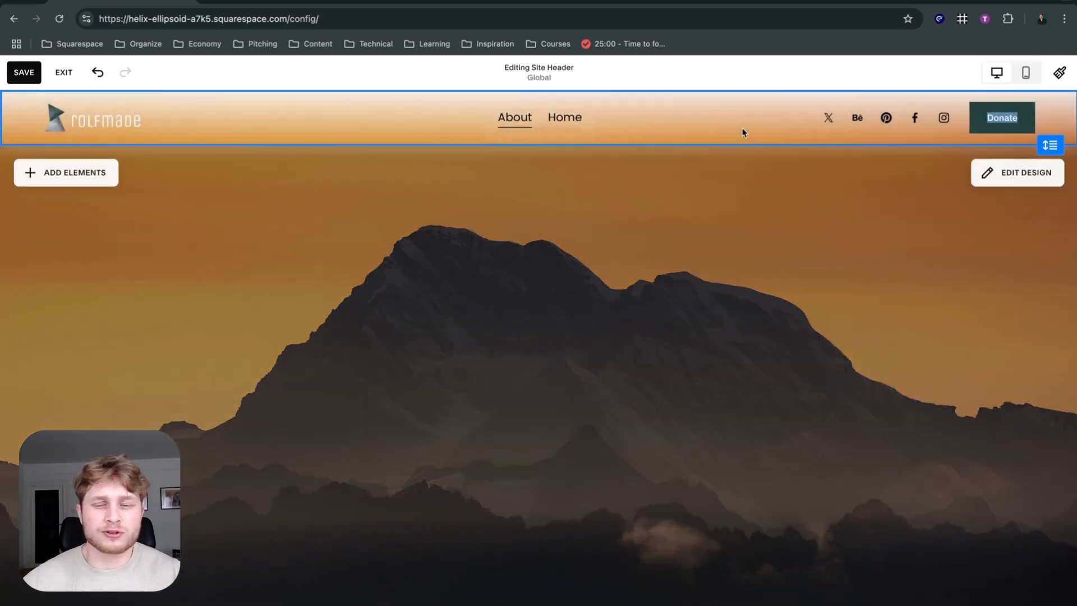
# In the mobile view, set the header layout to a centered logo with the cart before it and the menu icon after it.
pyautogui.click(999, 169)
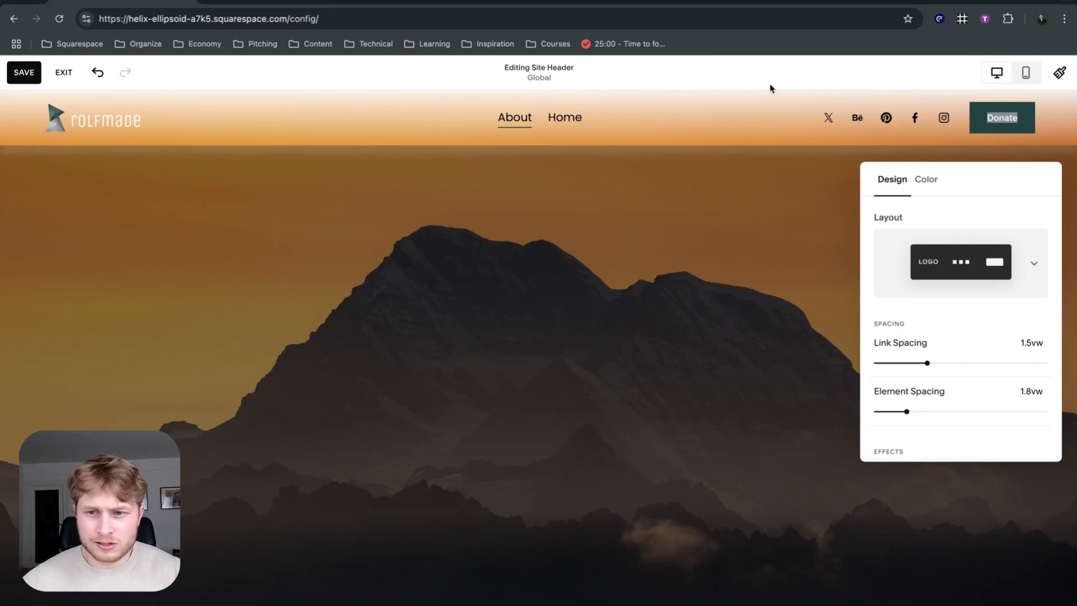
pyautogui.click(1023, 71)
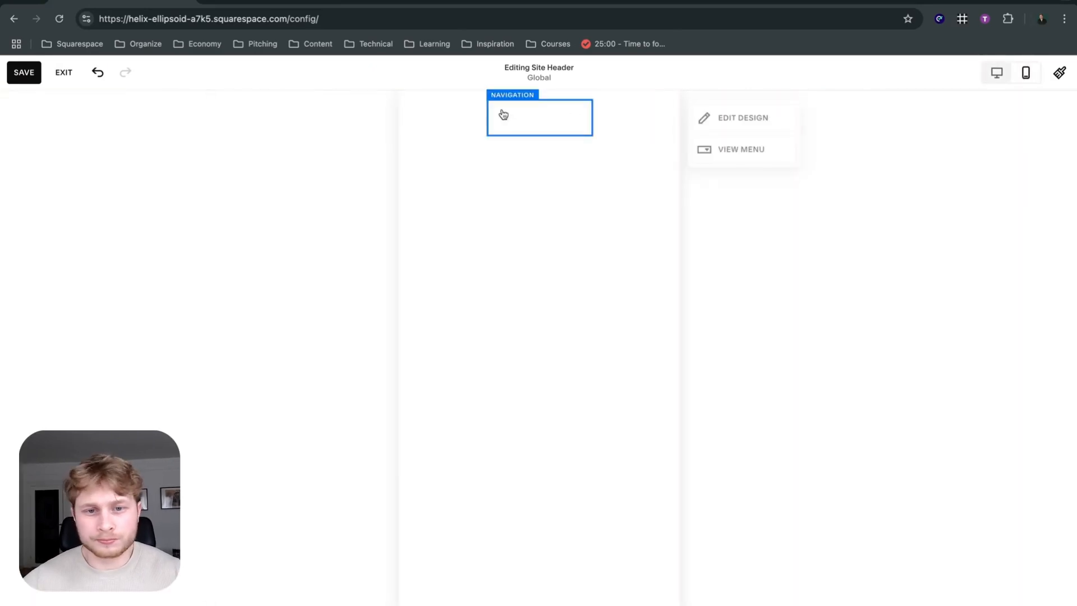
pyautogui.click(732, 122)
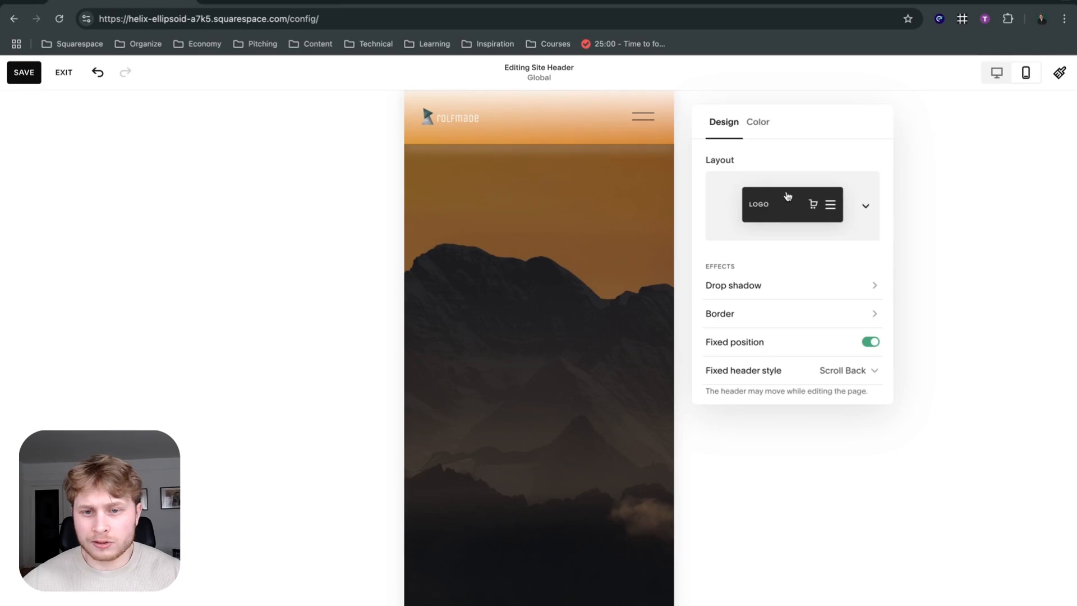
pyautogui.click(787, 196)
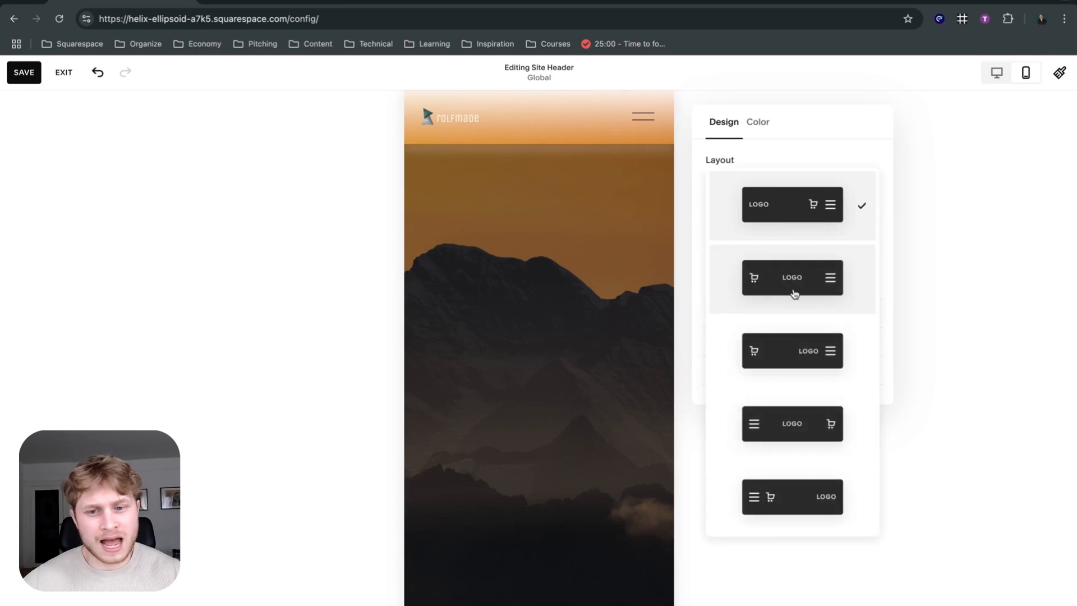
pyautogui.click(826, 297)
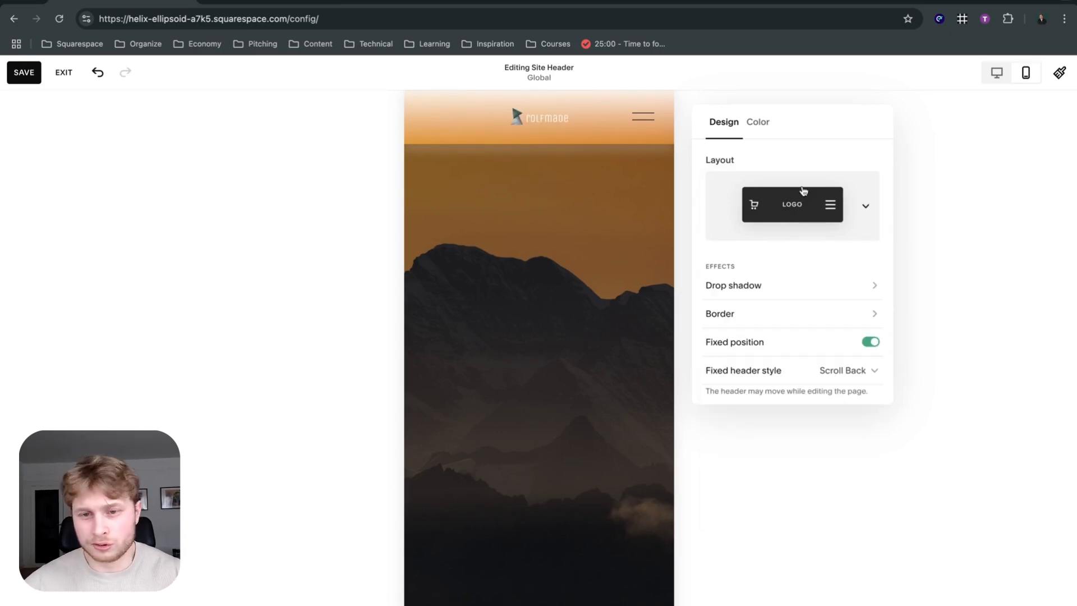
pyautogui.click(791, 214)
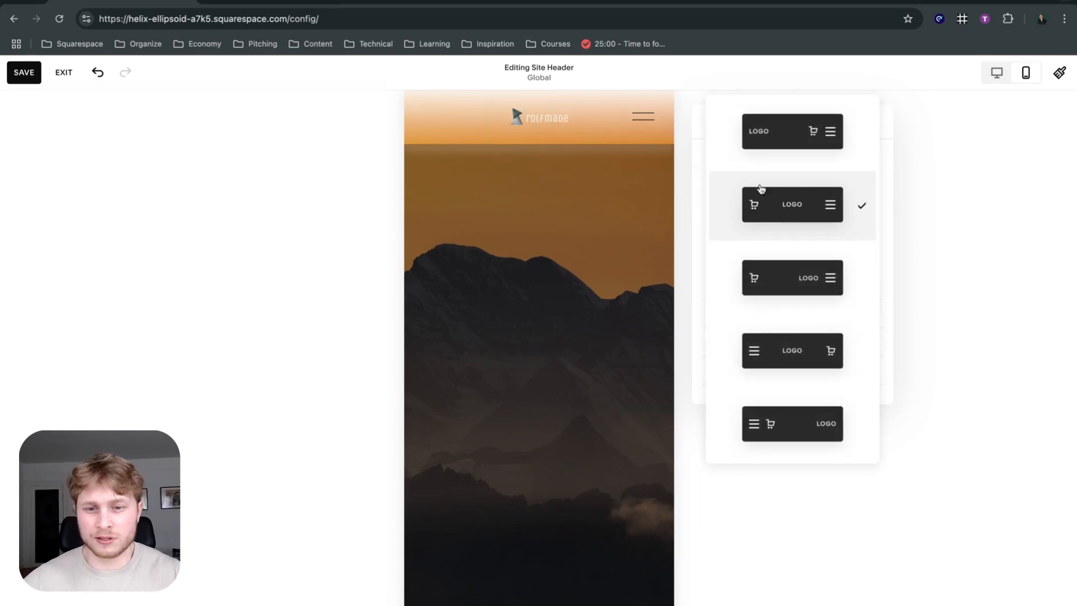
pyautogui.click(933, 194)
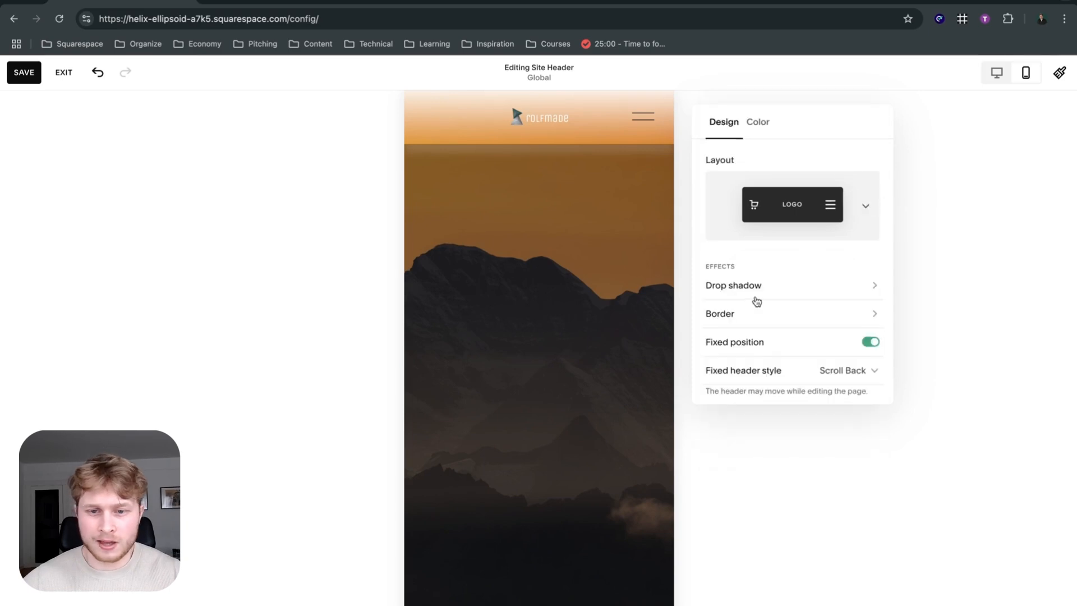
# Add a black, medium-thickness border along the mobile header's top edge and check the fixed header style options.
pyautogui.scroll(-1, 754, 300)
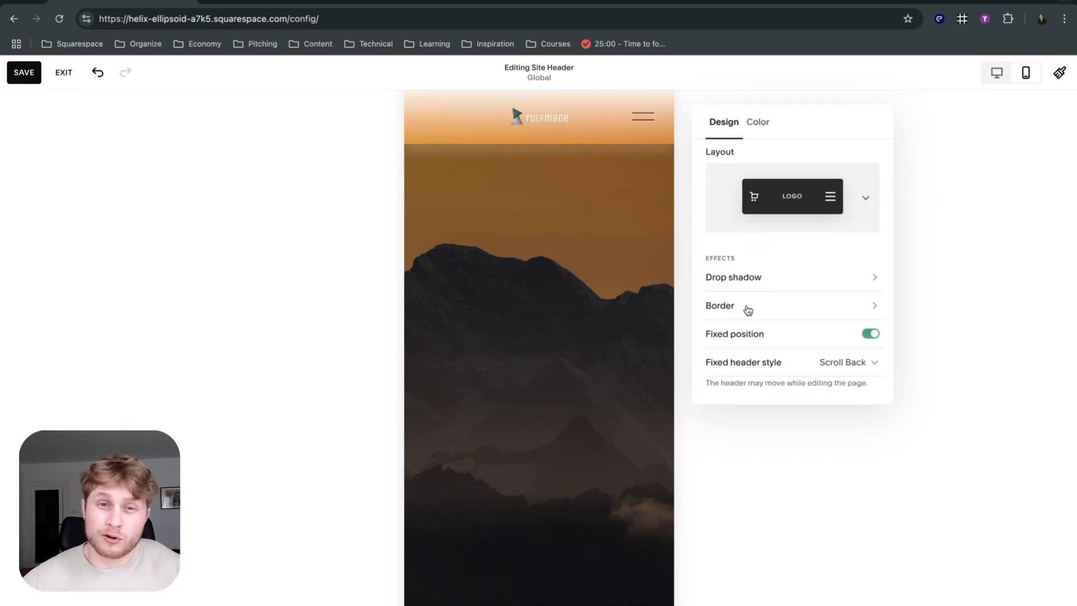
pyautogui.click(748, 310)
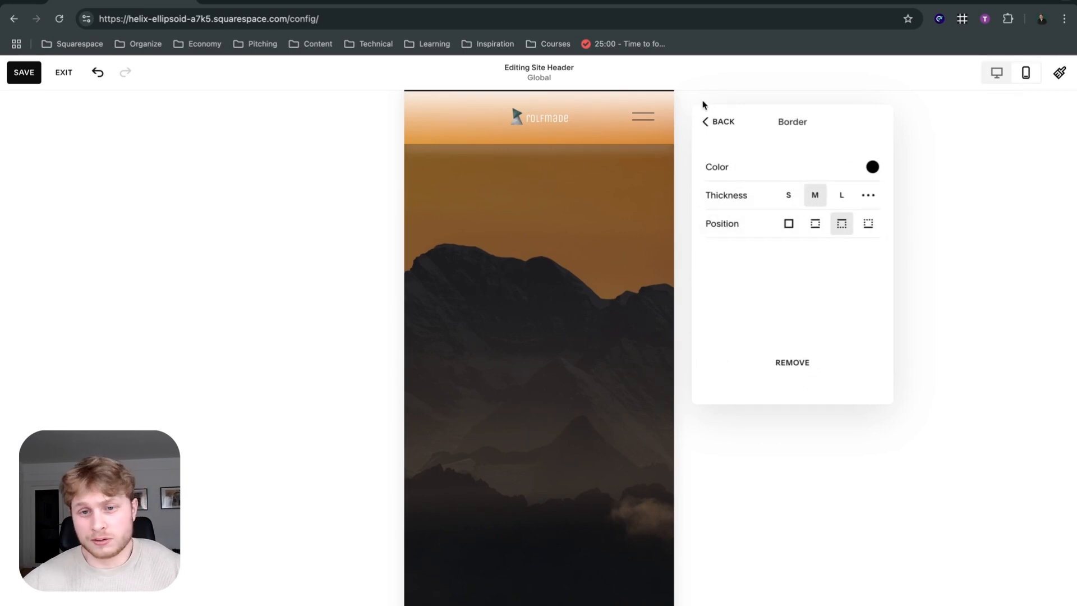
pyautogui.click(707, 121)
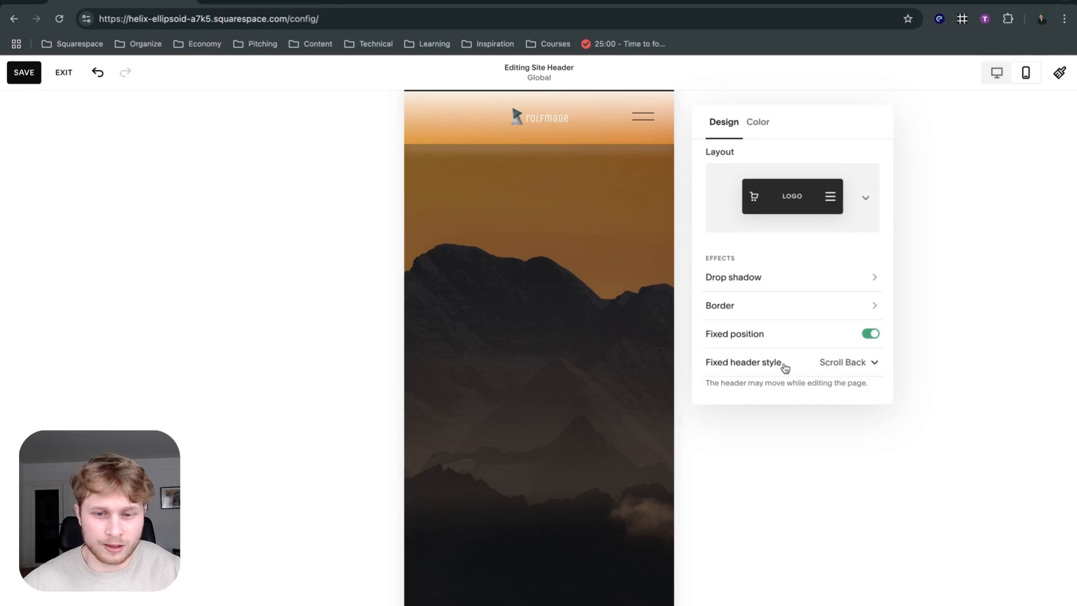
pyautogui.click(816, 369)
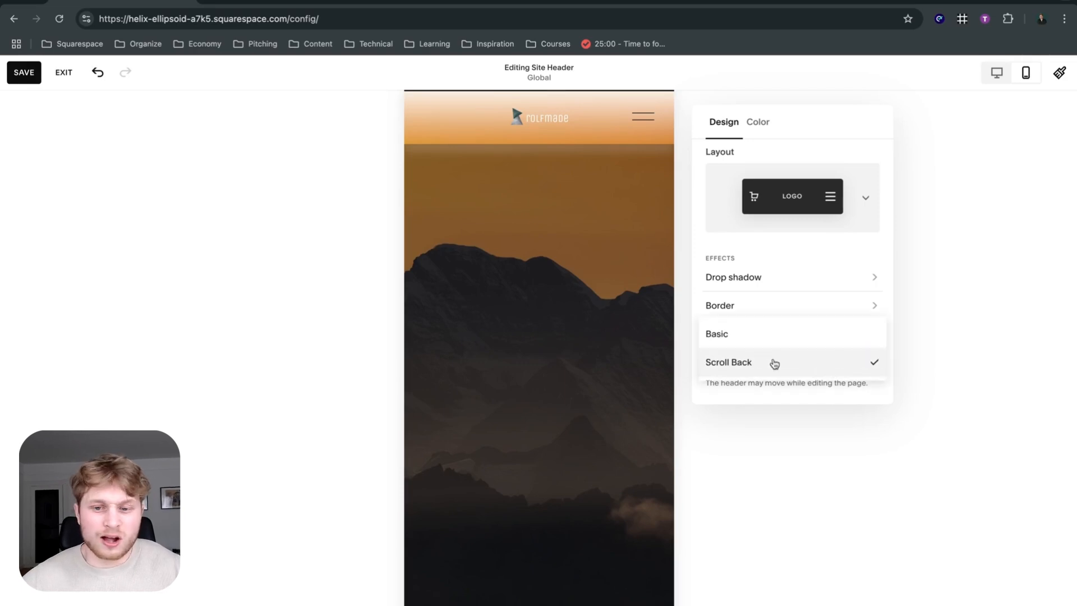
# Switch the header's color style to Solid and close the design settings.
pyautogui.click(753, 124)
pyautogui.click(754, 123)
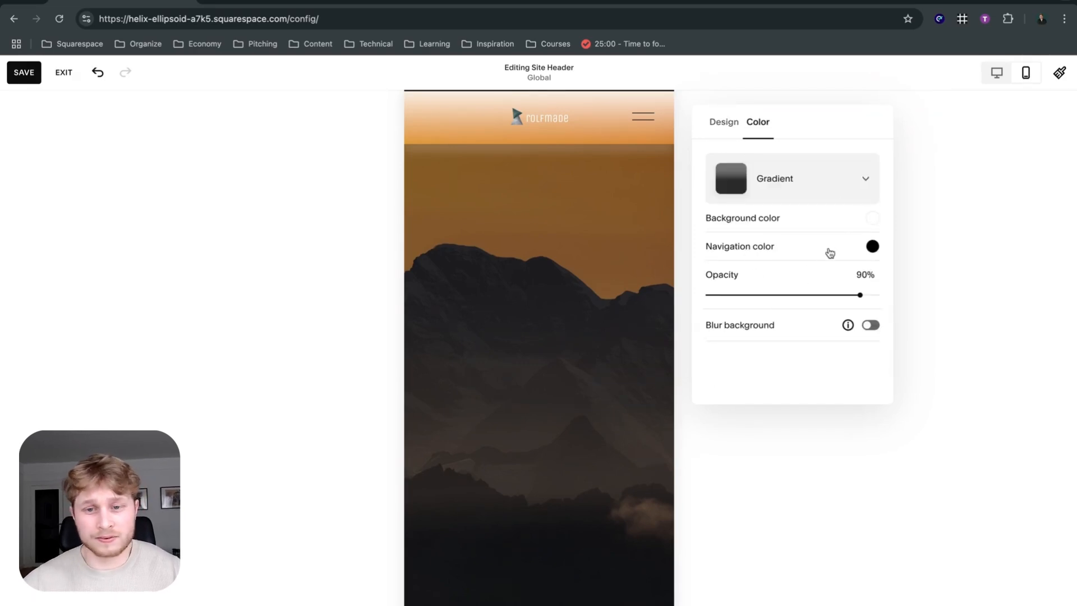
pyautogui.click(822, 192)
pyautogui.click(786, 118)
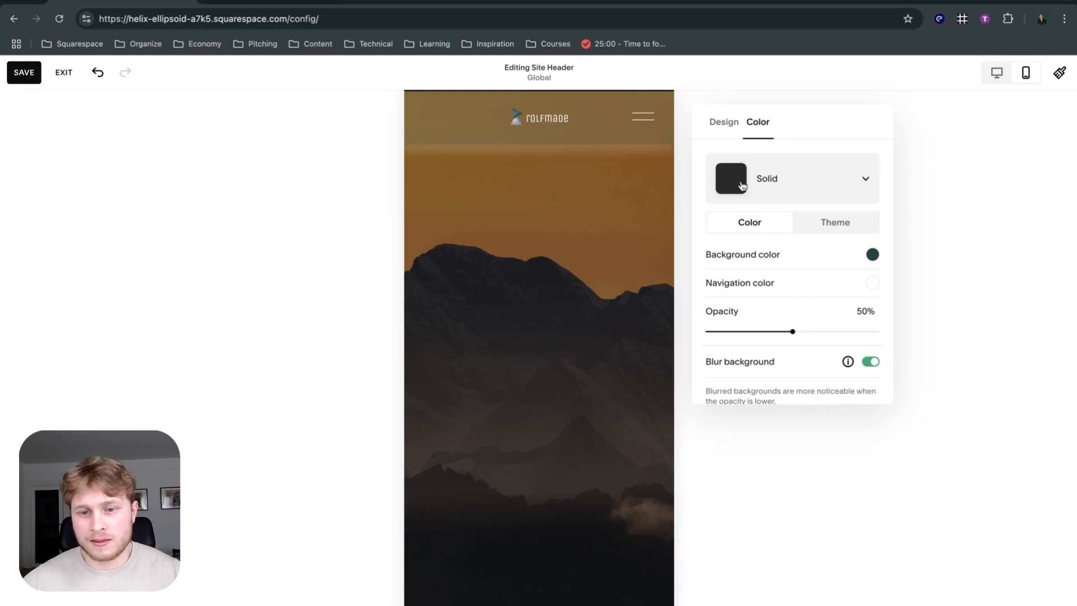
pyautogui.click(647, 135)
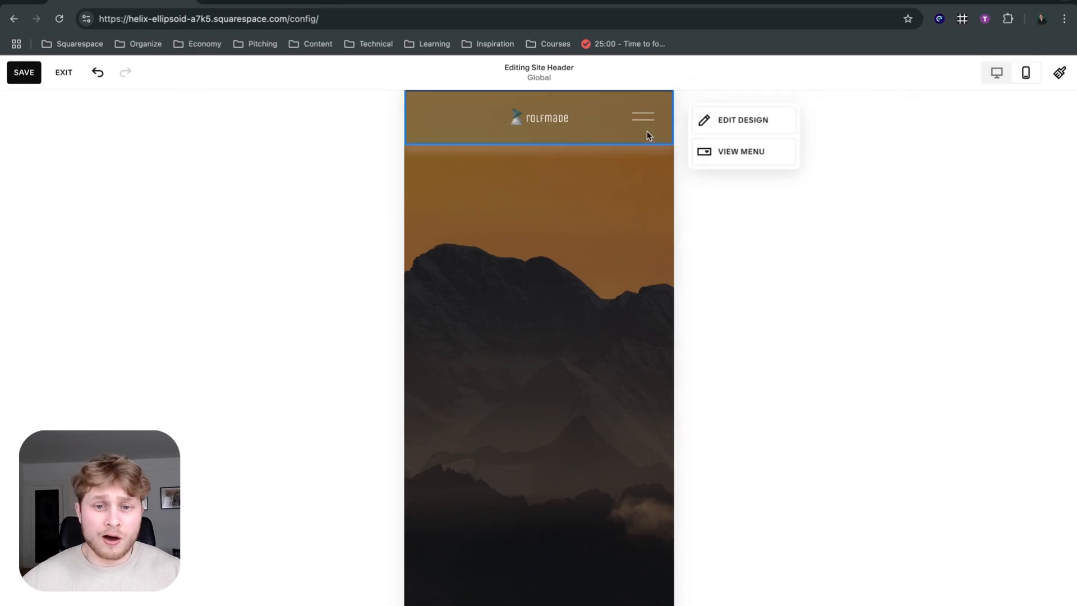
# In the opened mobile menu, try left and right alignment, return to centered, and set the link spacing to 2.9vw.
pyautogui.click(729, 151)
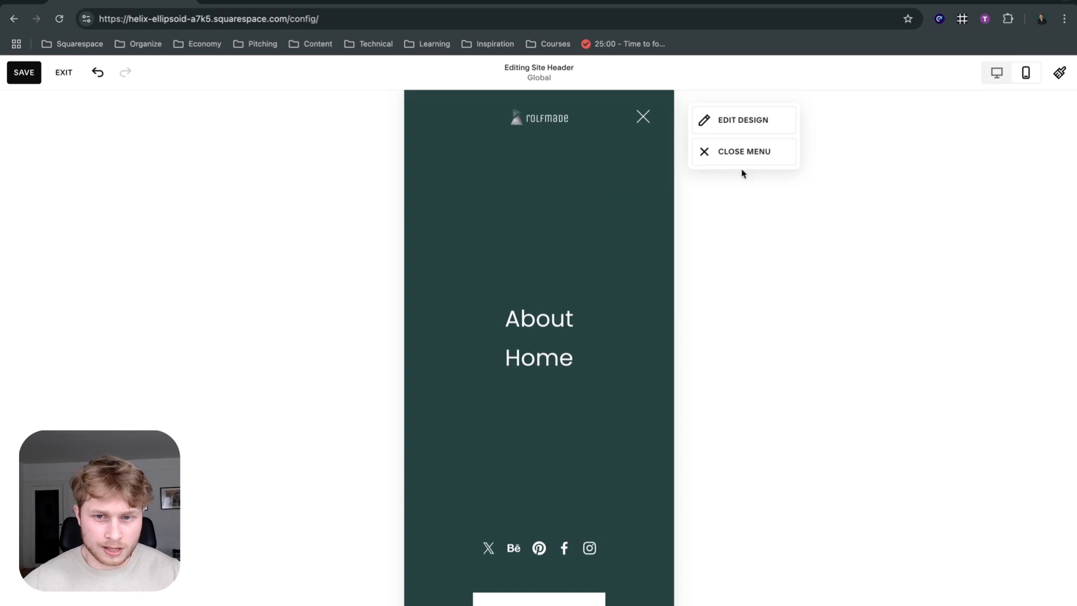
pyautogui.click(739, 125)
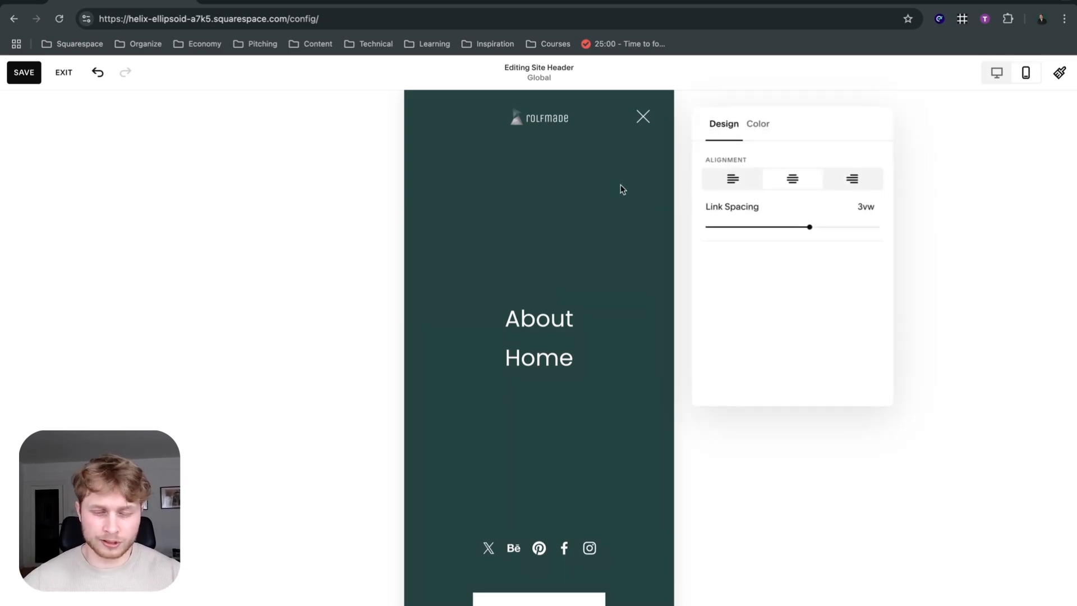
pyautogui.click(723, 179)
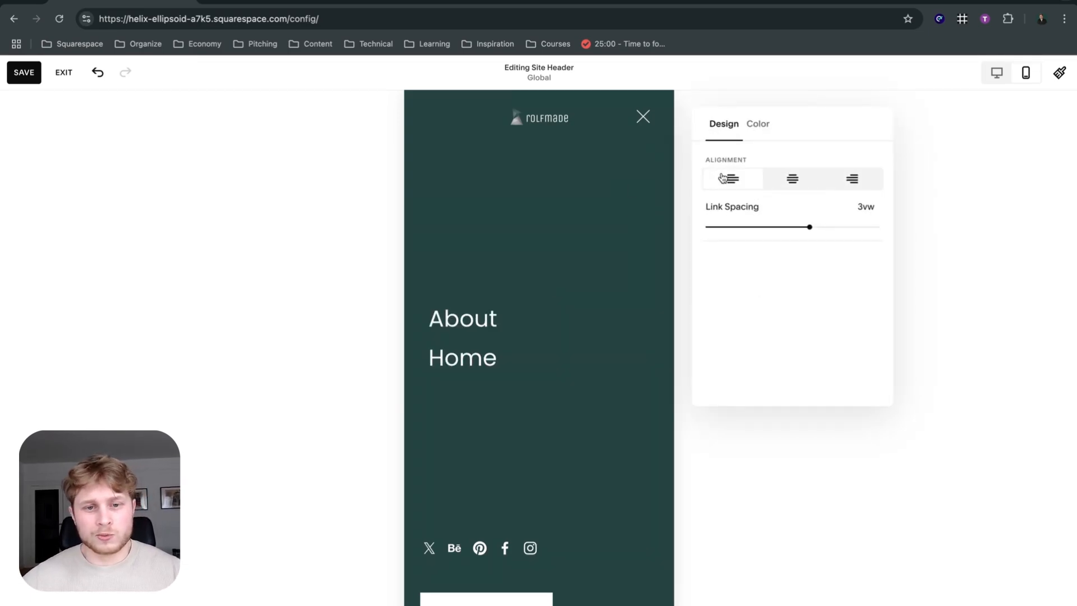
pyautogui.click(804, 183)
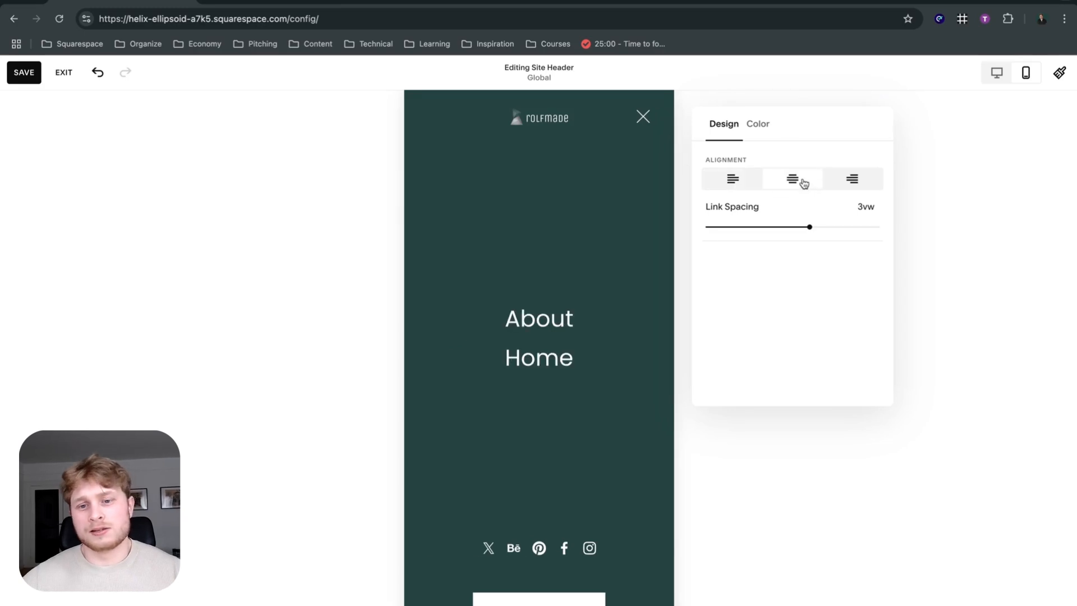
pyautogui.click(846, 180)
pyautogui.click(785, 183)
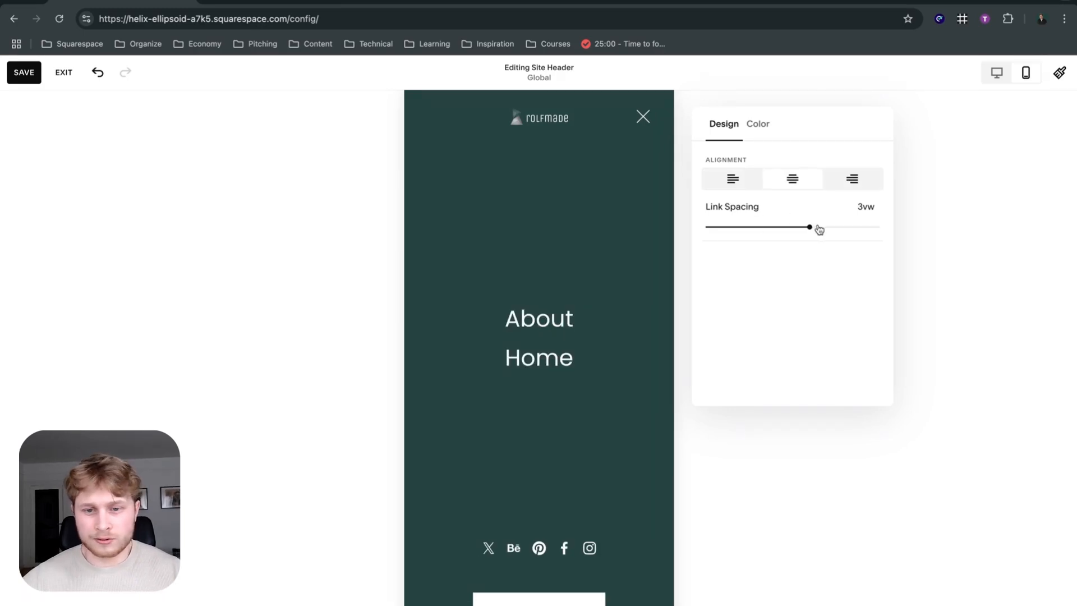
pyautogui.moveTo(818, 229)
pyautogui.mouseDown()
pyautogui.moveTo(856, 227)
pyautogui.moveTo(807, 232)
pyautogui.mouseUp()
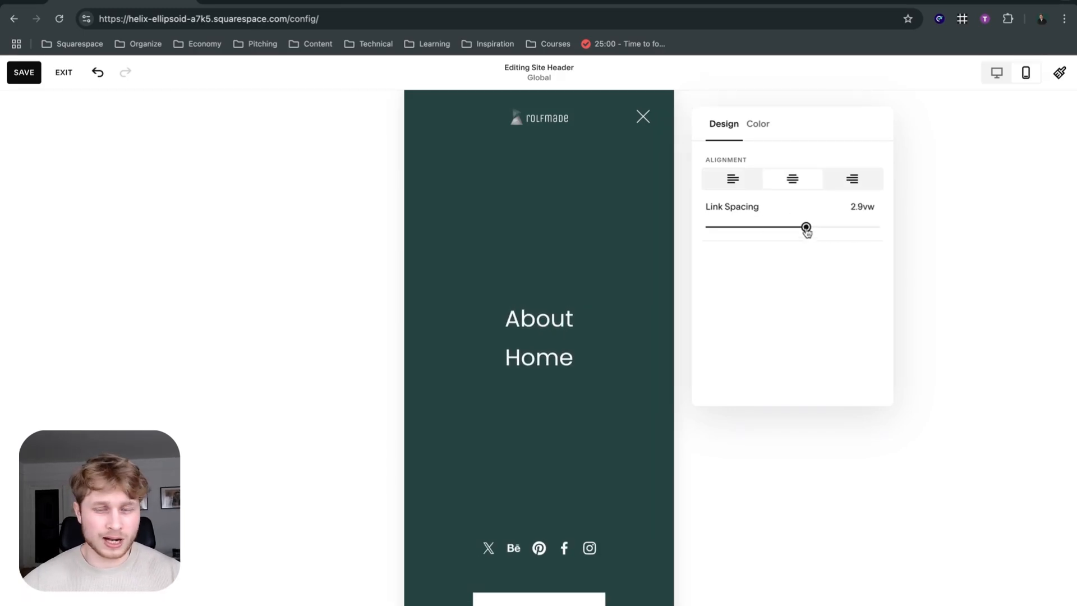
# Try the Light 2 color theme on the mobile menu and set it back to Bright 2.
pyautogui.click(760, 131)
pyautogui.scroll(-1, 791, 241)
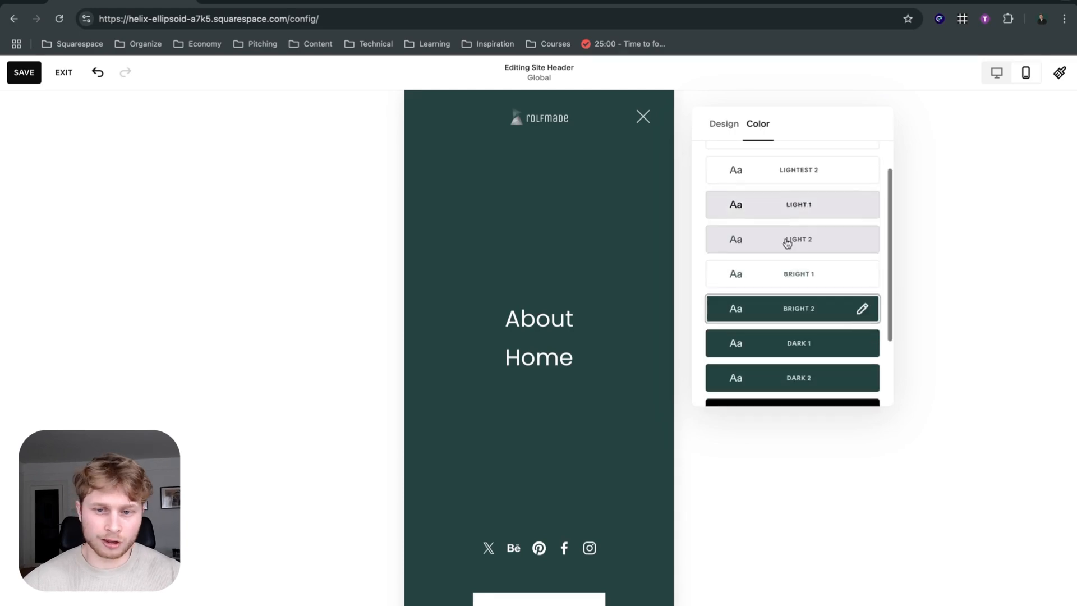
pyautogui.click(787, 246)
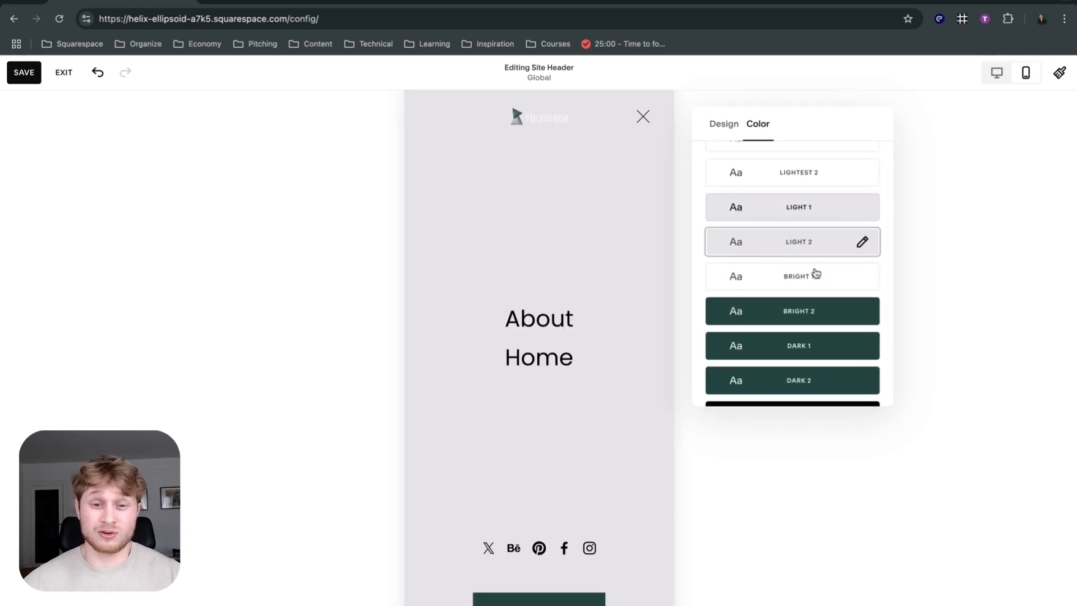
pyautogui.scroll(1, 816, 273)
pyautogui.doubleClick(796, 348)
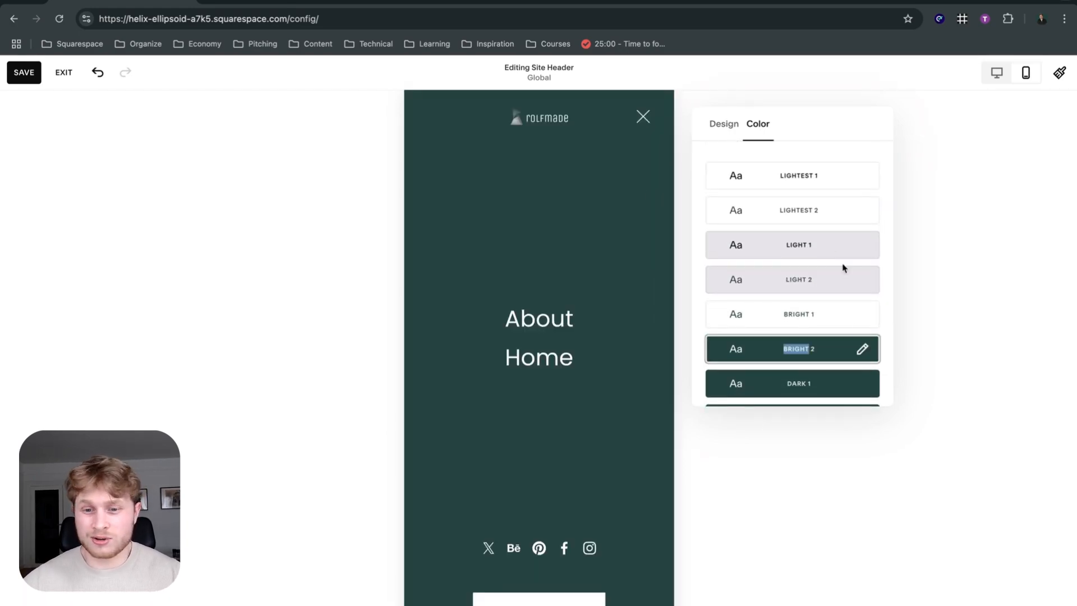
# Open the Bright 2 color theme for editing and find its Menu Overlay colors by searching the page for "overlay".
pyautogui.click(864, 350)
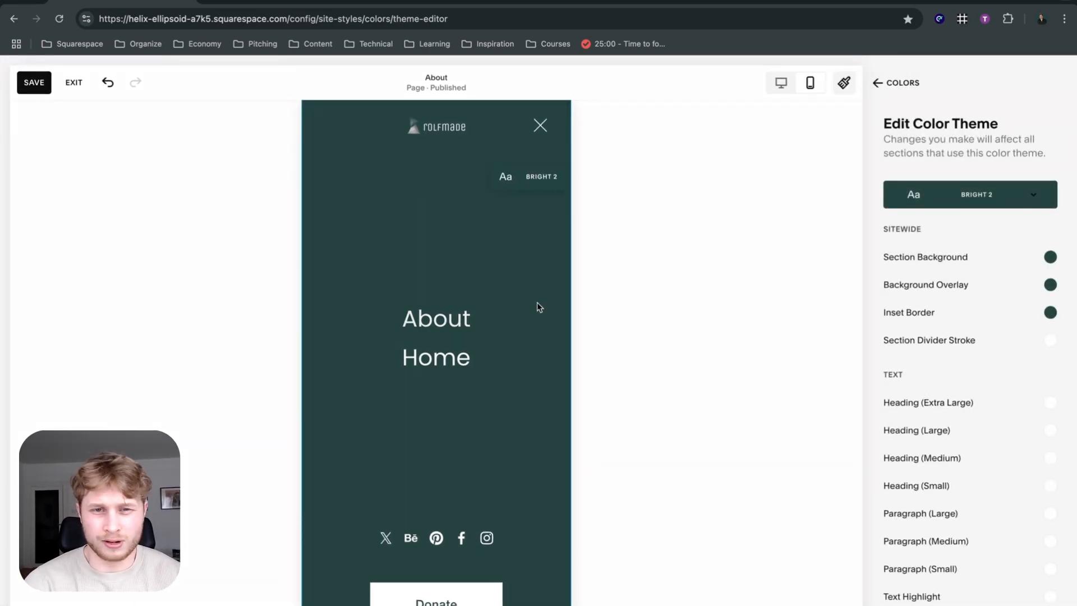
pyautogui.hotkey('ctrl', 'f')
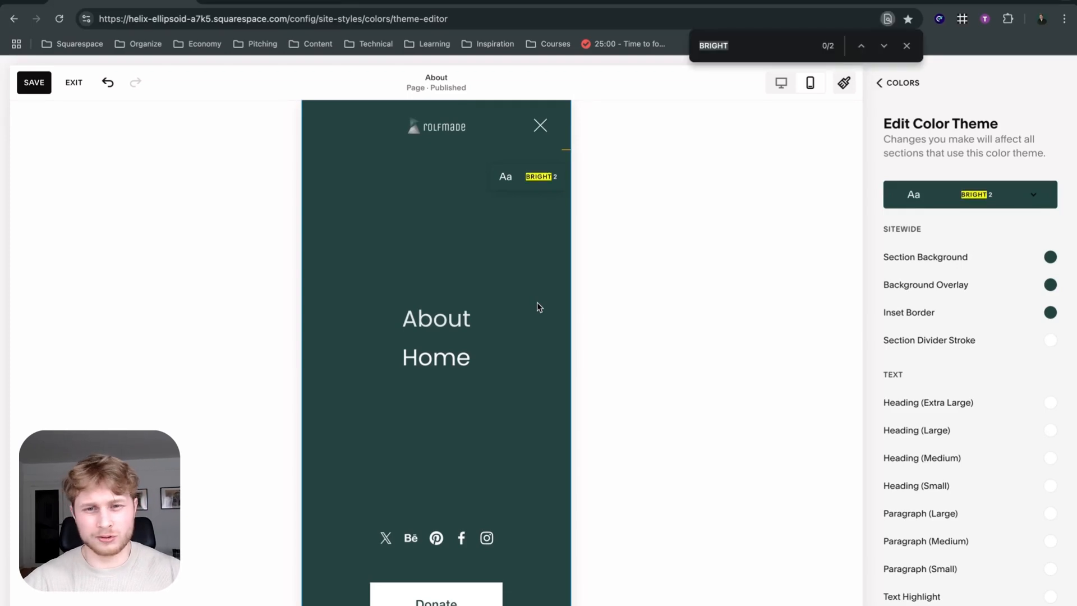
pyautogui.write('over')
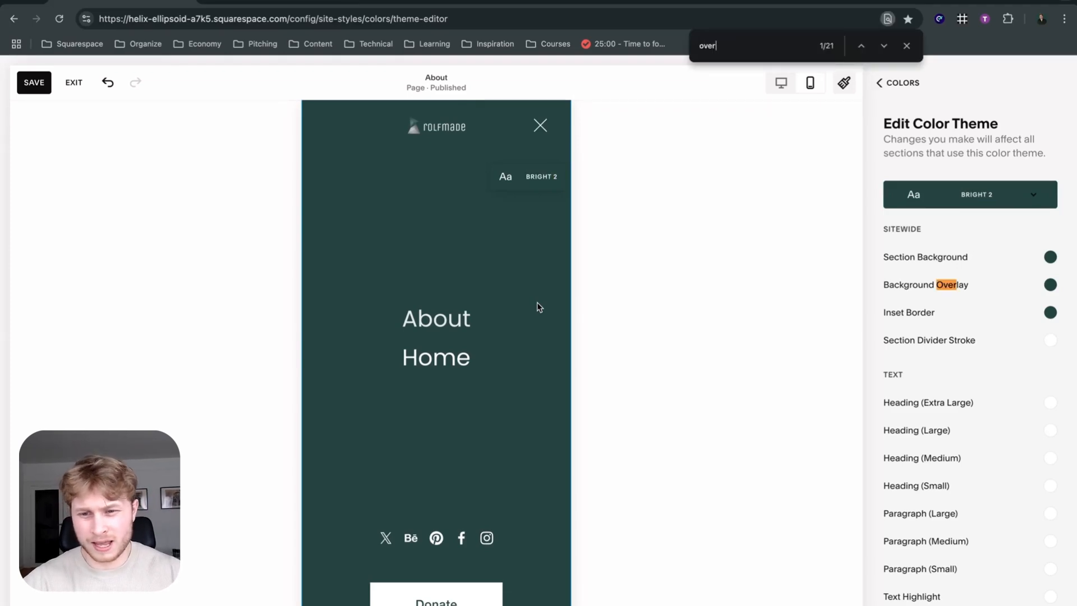
pyautogui.write('lay')
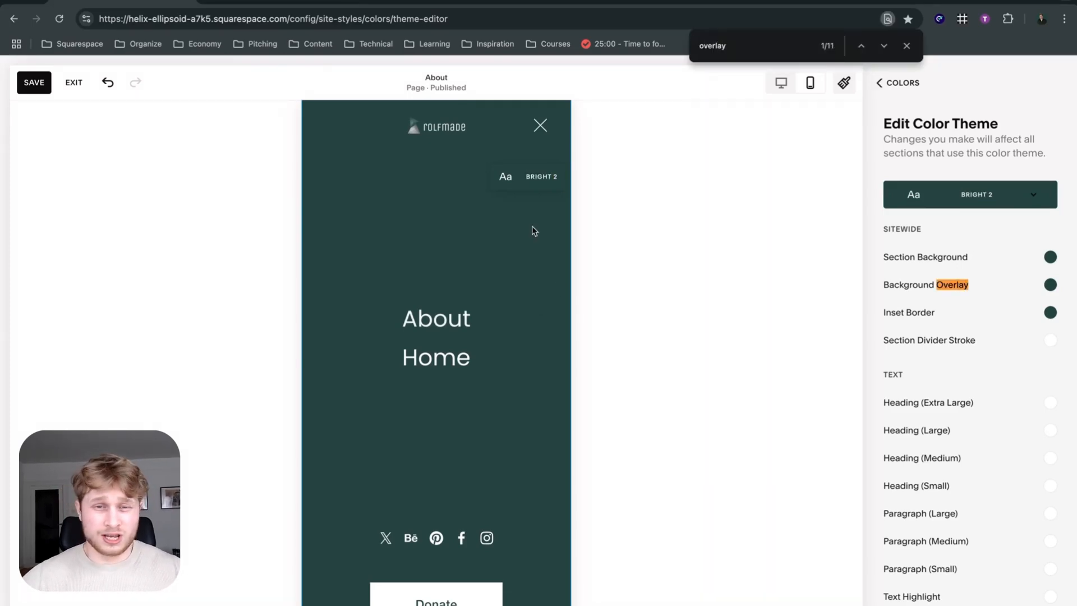
pyautogui.click(860, 47)
pyautogui.click(860, 51)
pyautogui.click(860, 51)
pyautogui.click(860, 51)
pyautogui.click(861, 51)
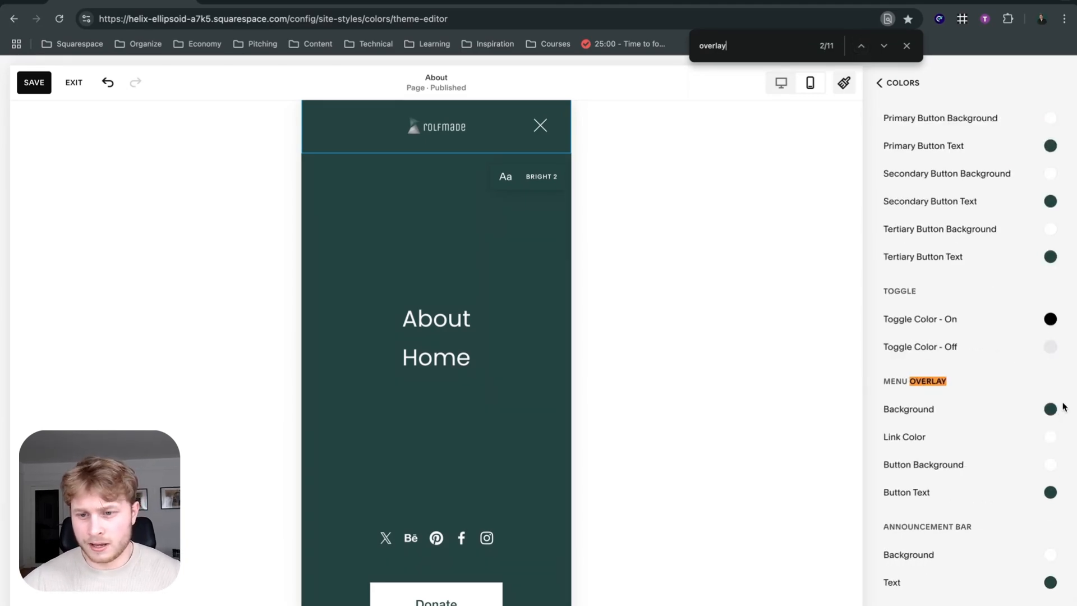
# Set the Menu Overlay background to light gray from the palette and close the site styles.
pyautogui.click(1050, 409)
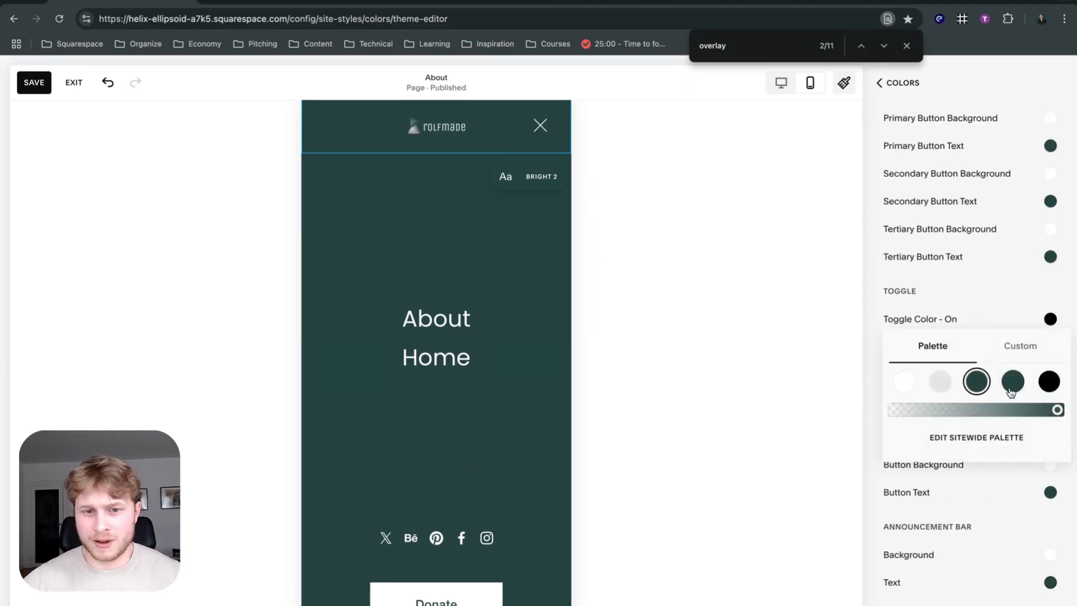
pyautogui.click(947, 387)
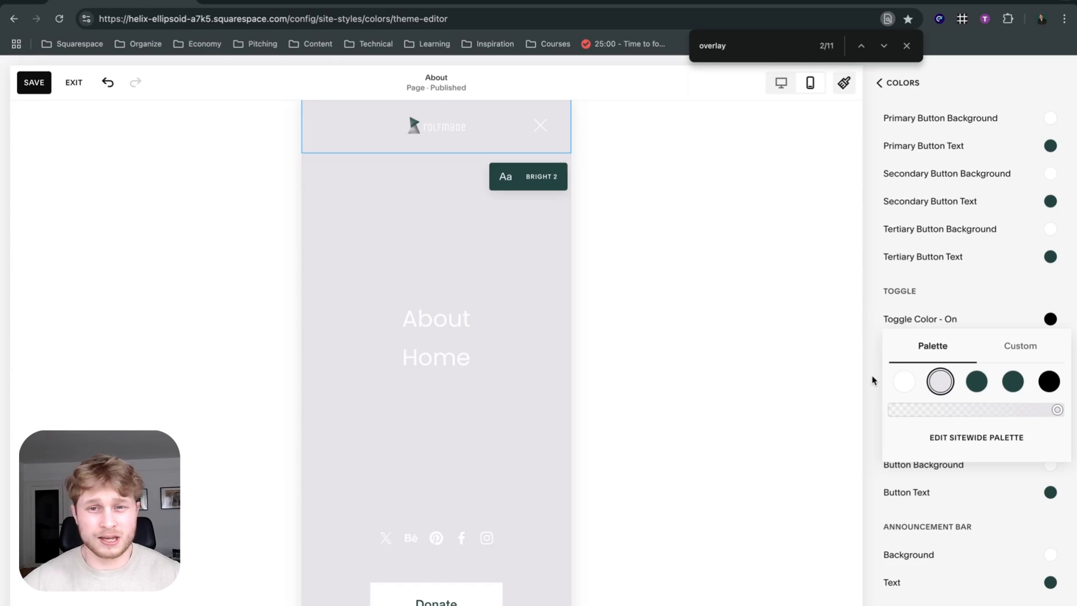
pyautogui.click(894, 85)
pyautogui.click(894, 85)
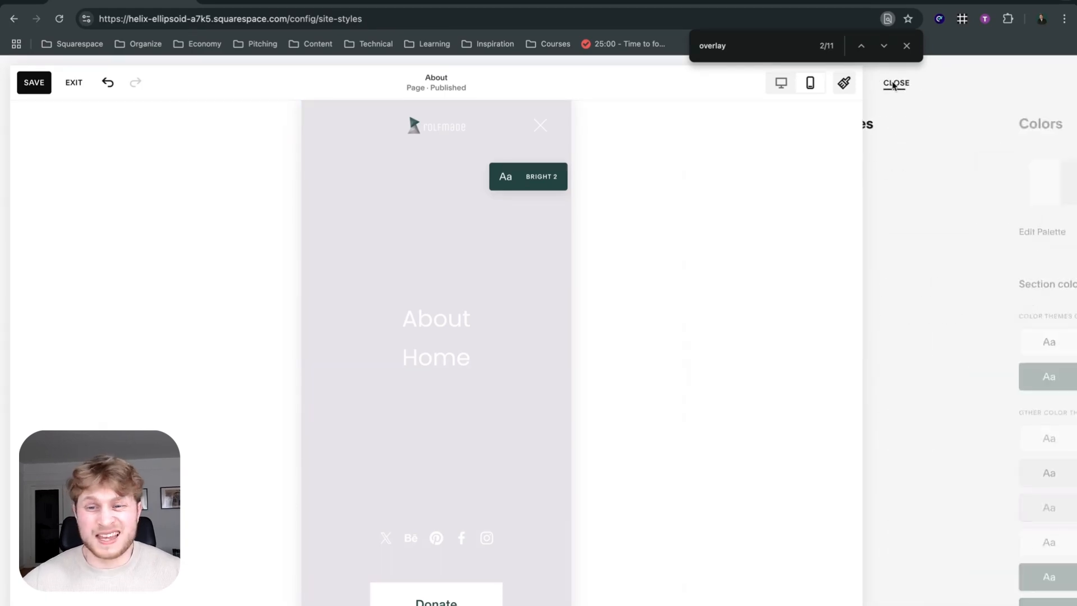
pyautogui.click(894, 84)
# Return to the desktop view and set the site header's color style to Adaptive.
pyautogui.click(996, 72)
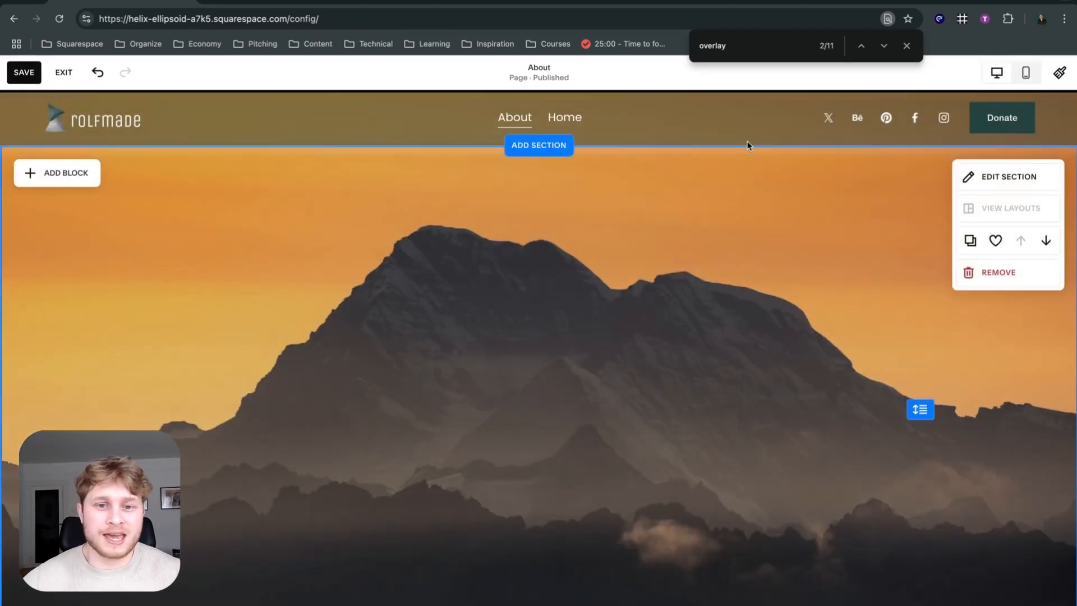
pyautogui.click(793, 125)
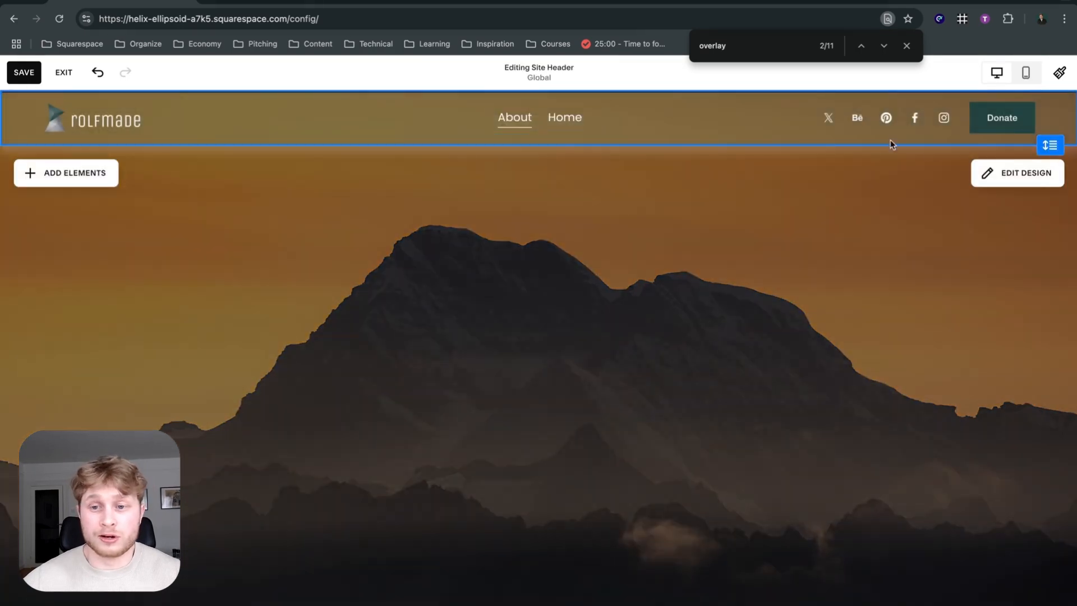
pyautogui.click(997, 169)
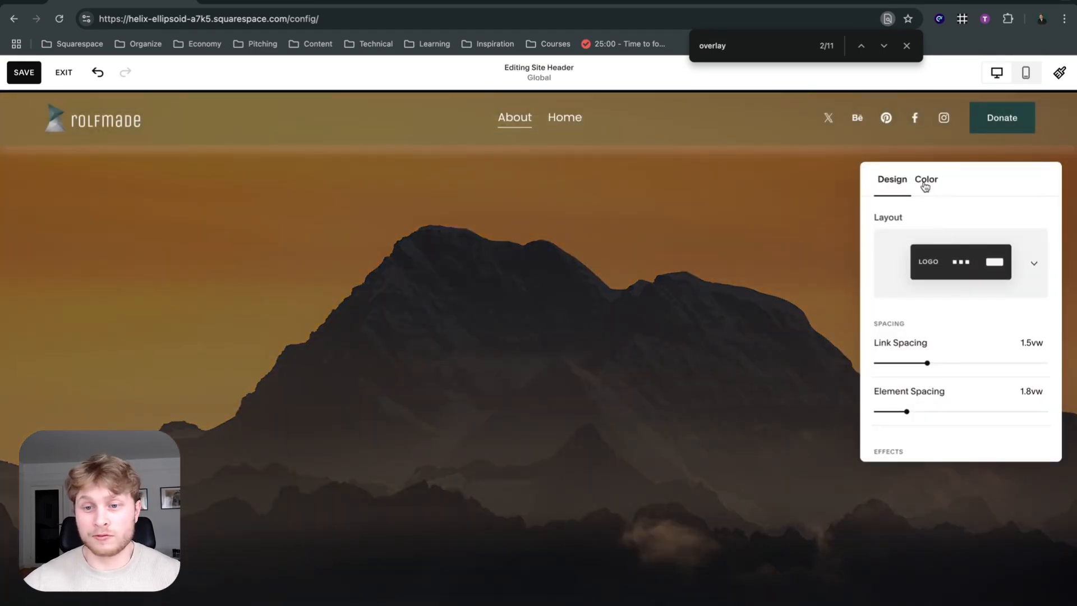
pyautogui.click(925, 186)
pyautogui.click(959, 237)
pyautogui.click(960, 336)
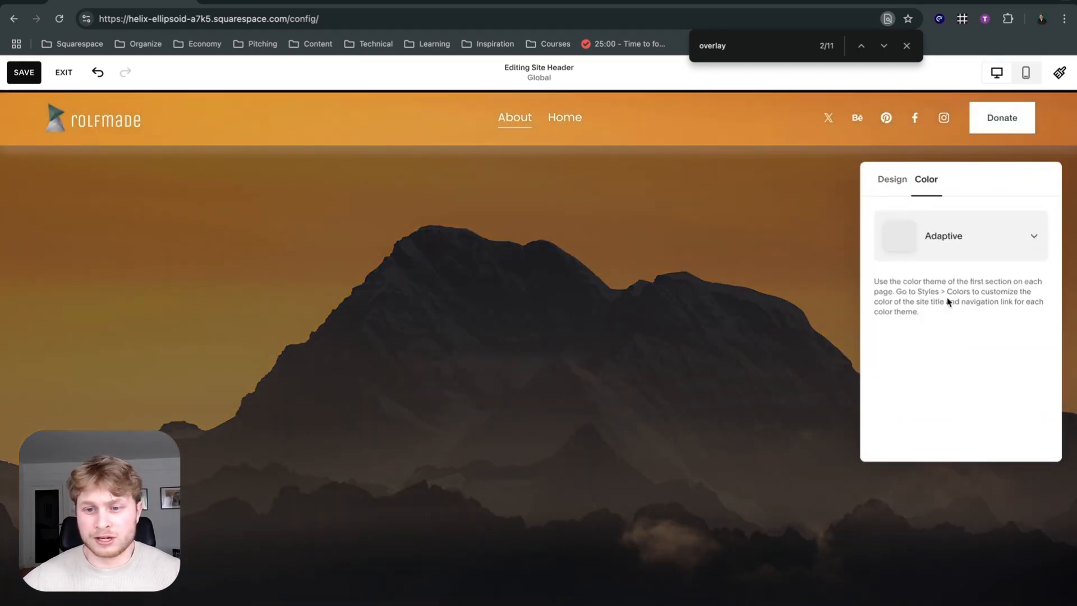
# Close the site header settings and open the Bright 2 color theme for editing in the site styles.
pyautogui.click(620, 277)
pyautogui.click(557, 211)
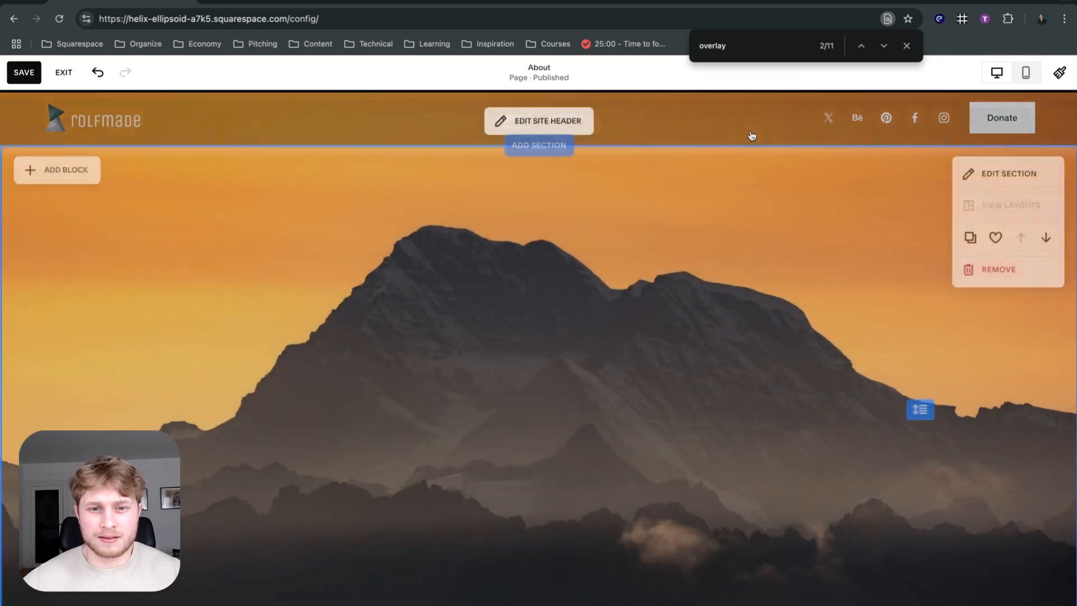
pyautogui.click(1059, 72)
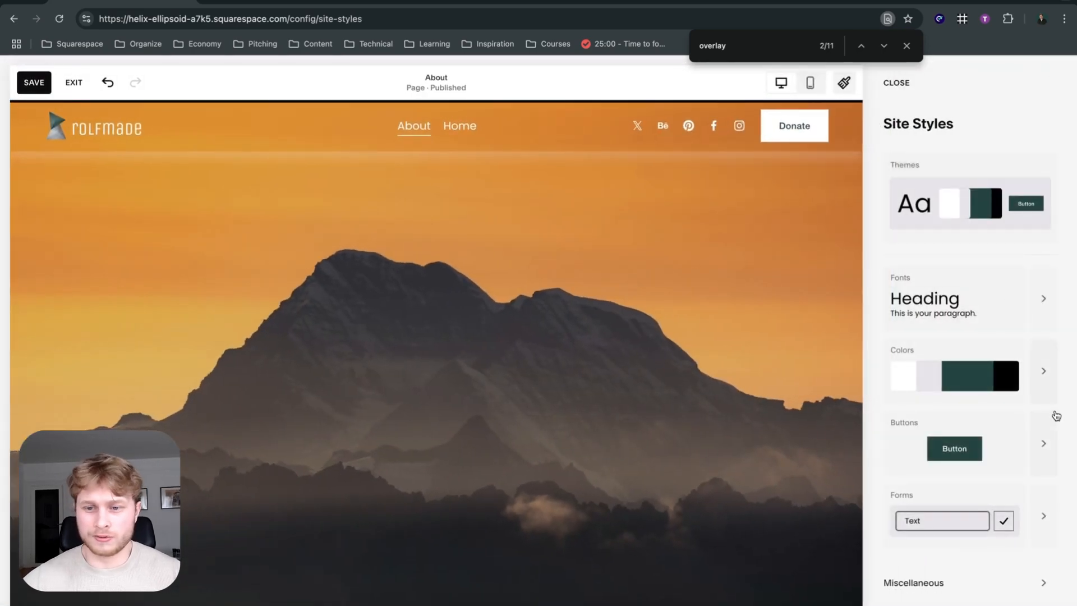
pyautogui.click(1049, 396)
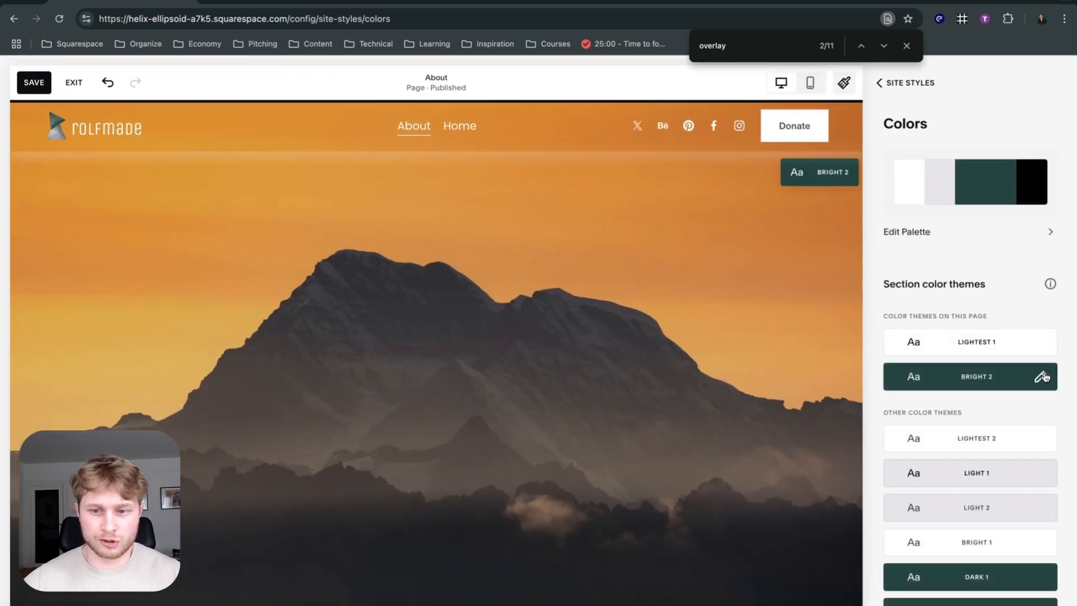
pyautogui.click(1033, 376)
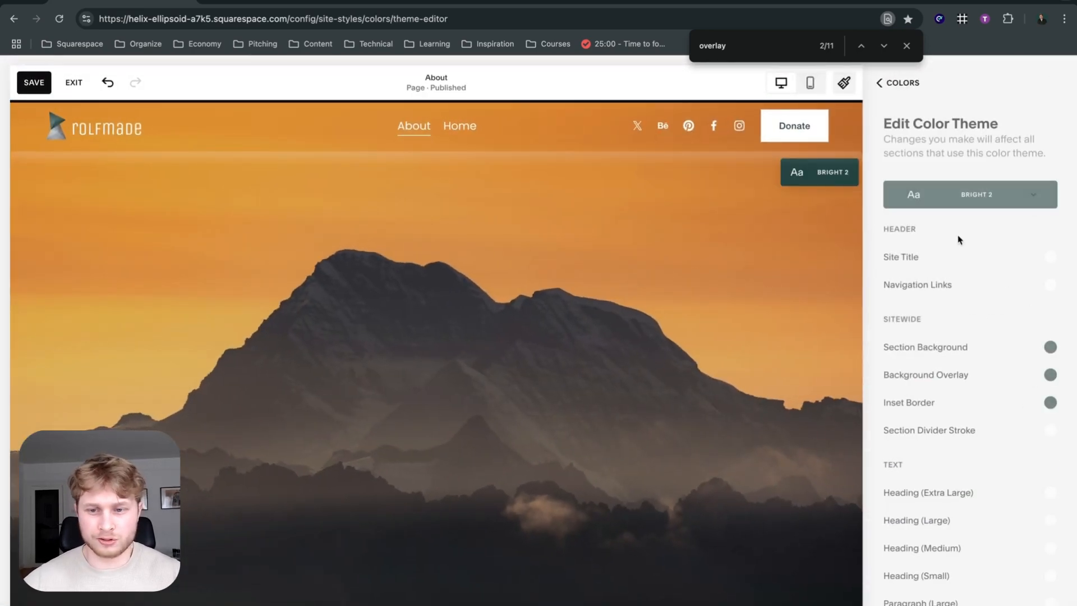
# Set the Bright 2 theme's header Navigation Links color to dark green from the palette and close the site styles.
pyautogui.click(1048, 284)
pyautogui.click(974, 259)
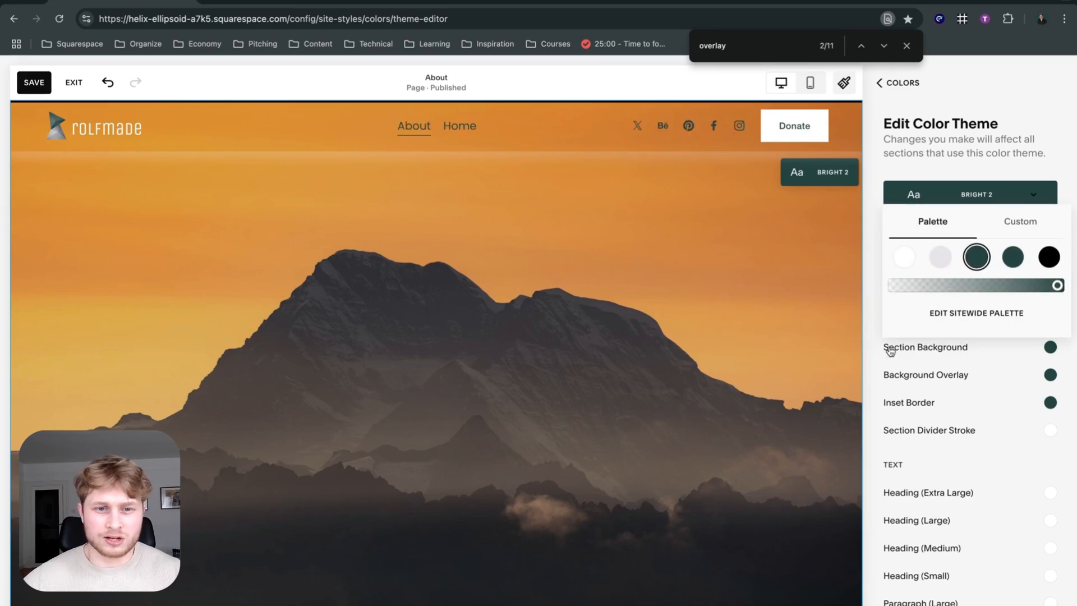
pyautogui.click(867, 323)
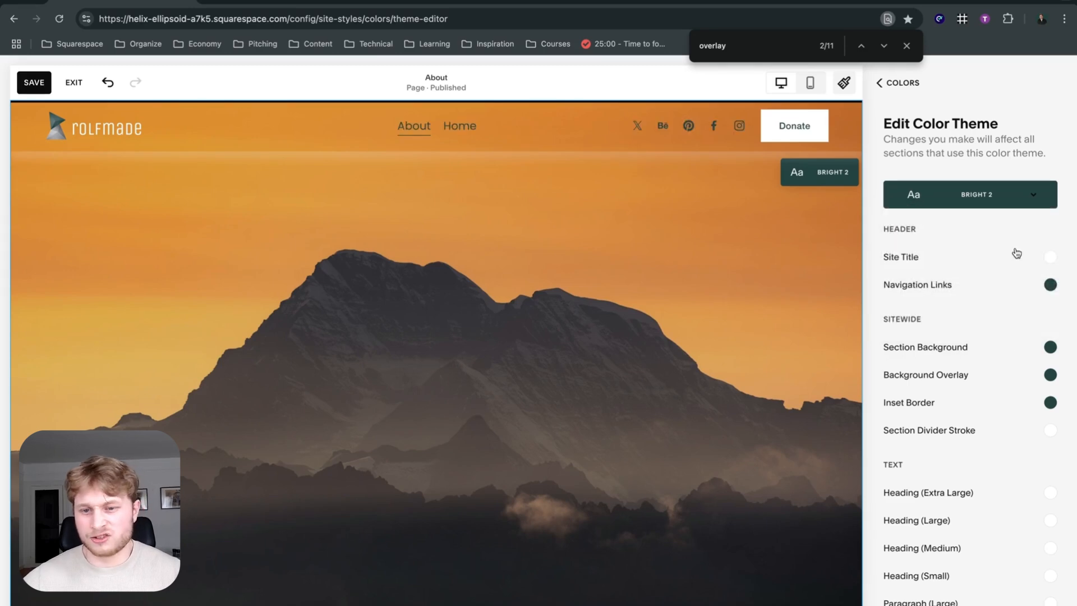
pyautogui.click(843, 82)
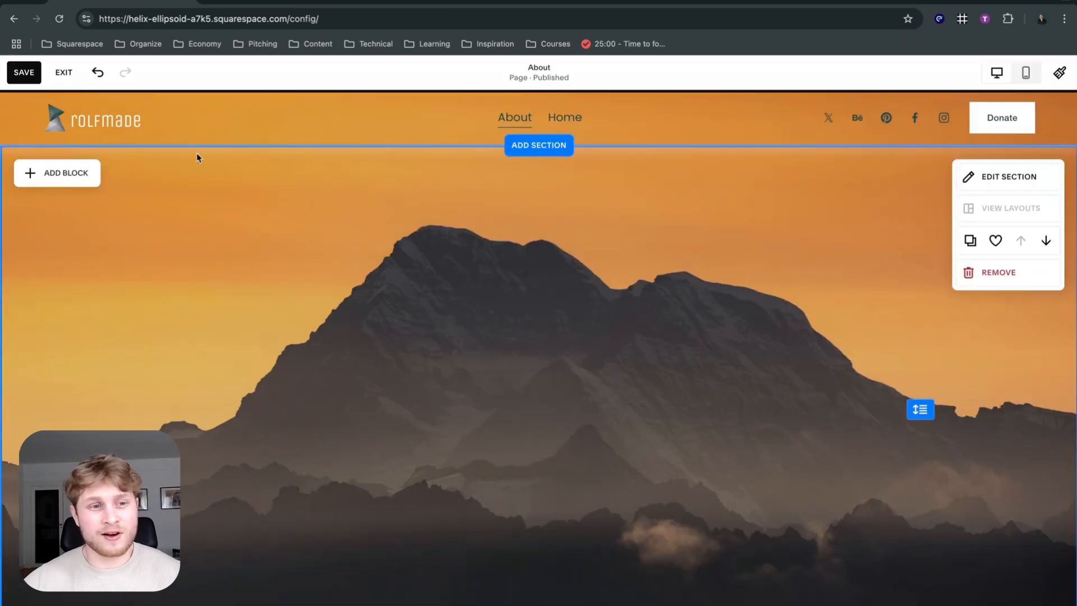
# Exit the page editor with the changes saved and show the site's list of pages.
pyautogui.click(63, 72)
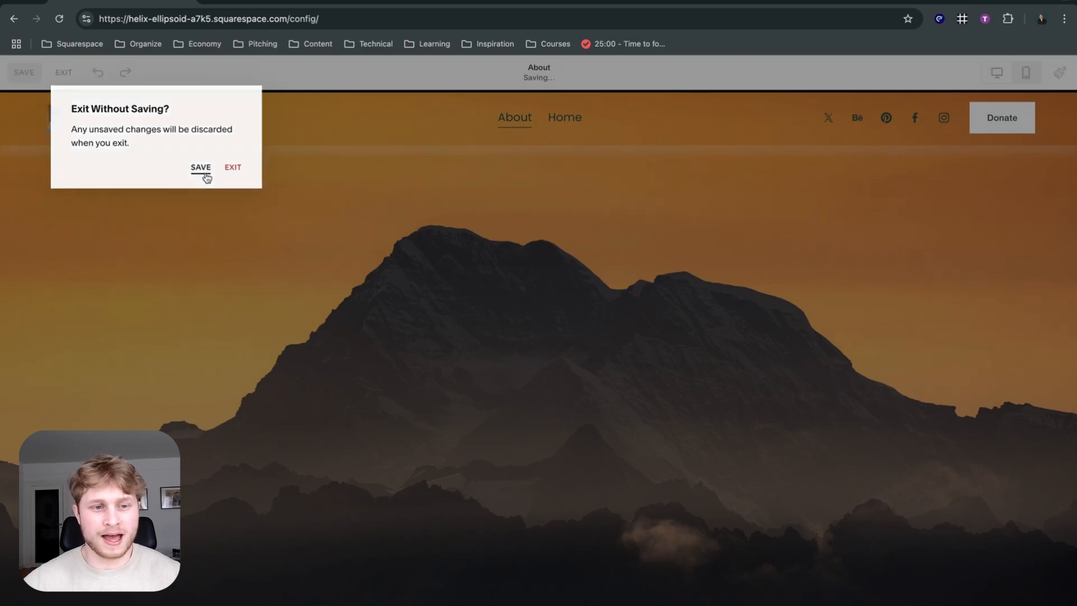
pyautogui.click(201, 169)
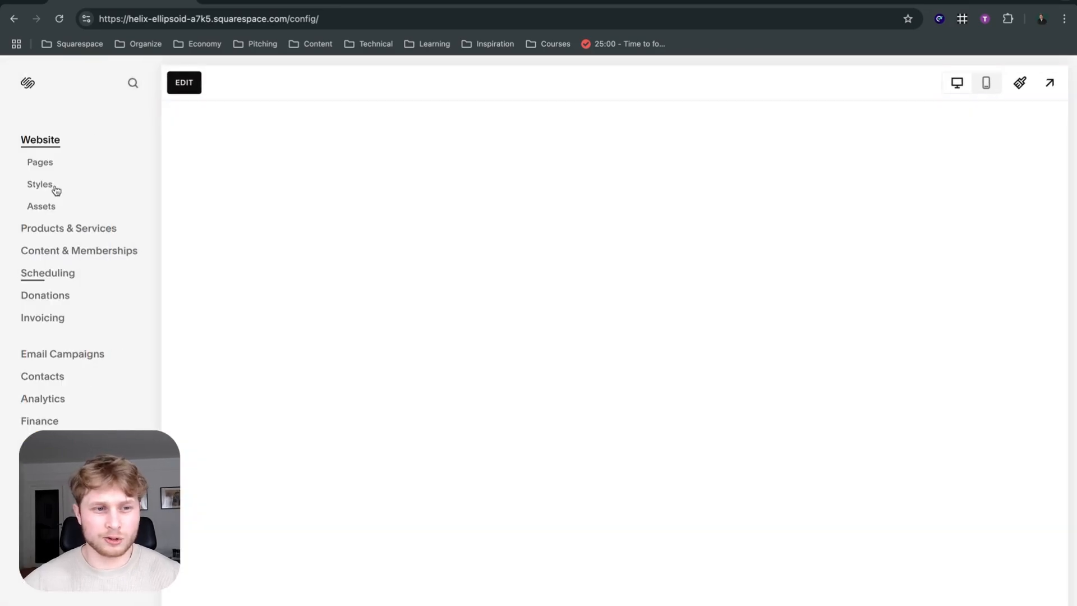
pyautogui.click(39, 161)
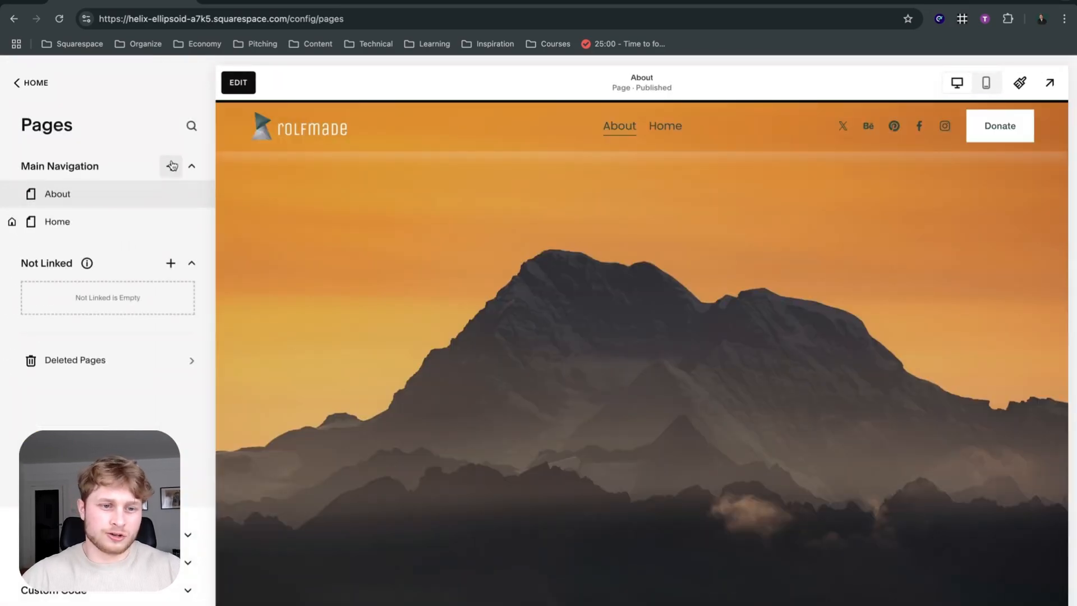
# Examine the page types that can be added to the Main Navigation and reopen the About page for editing.
pyautogui.click(170, 166)
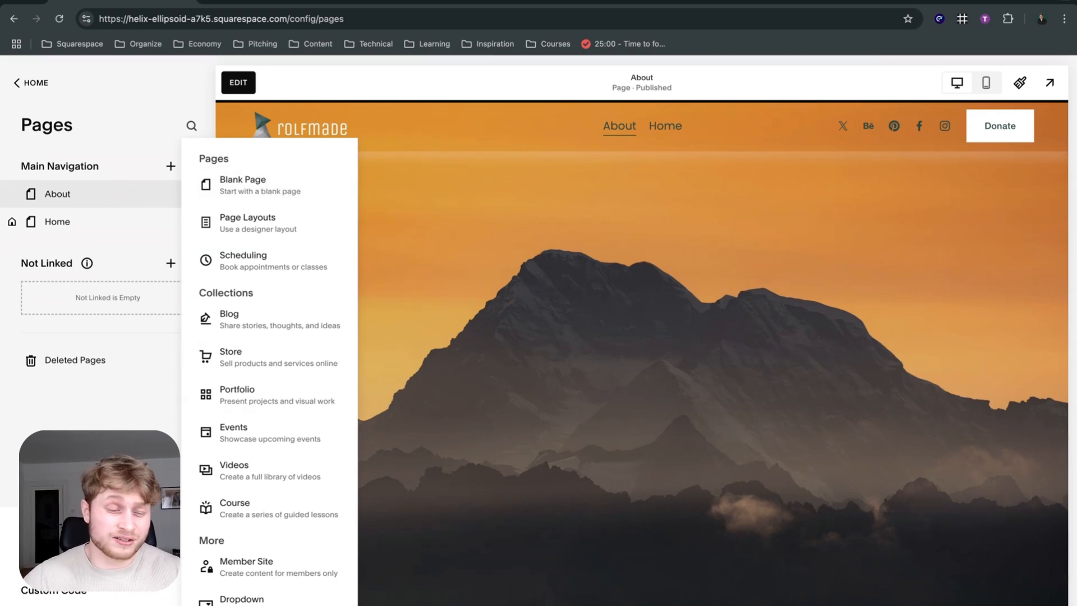
pyautogui.click(125, 404)
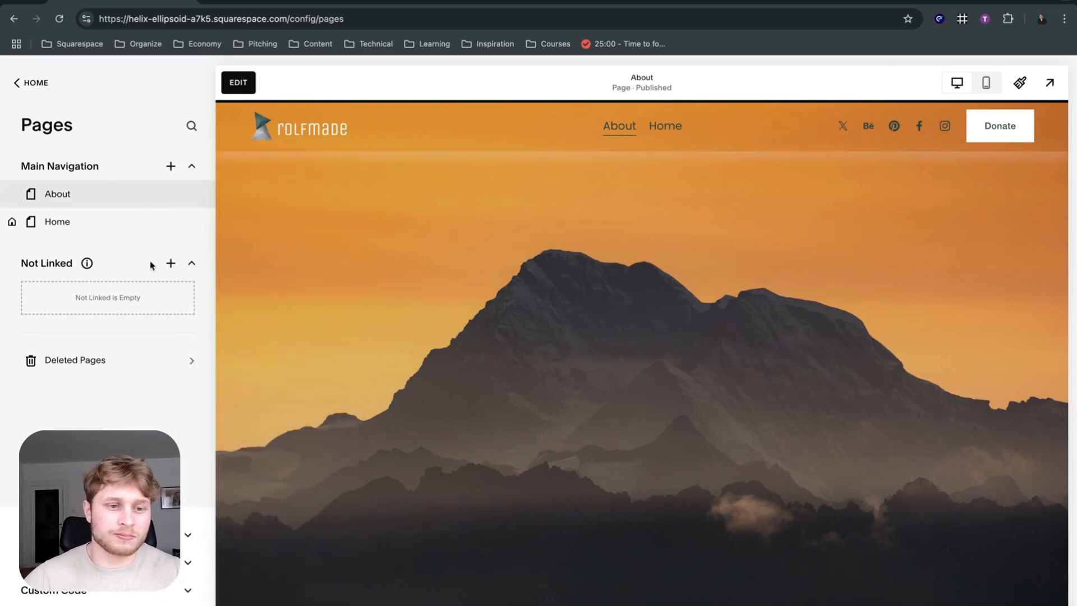
pyautogui.moveTo(87, 263)
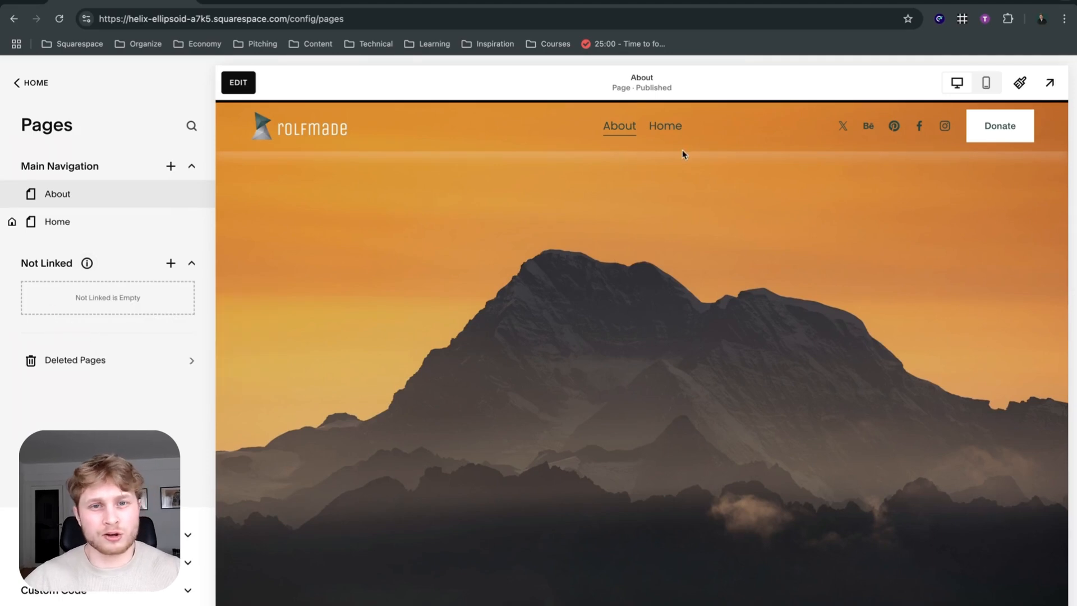
pyautogui.click(238, 83)
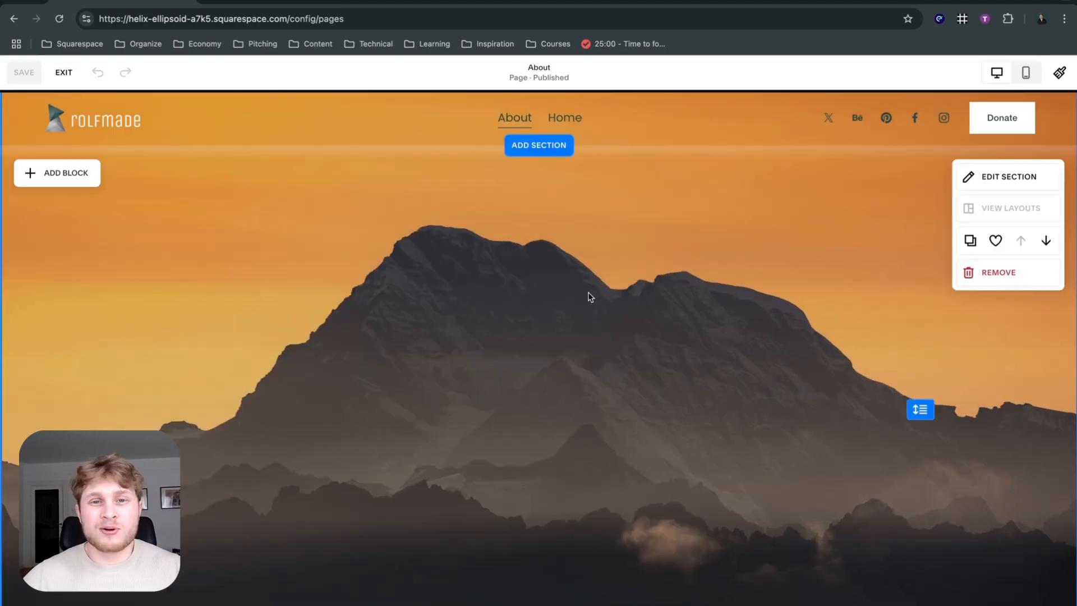